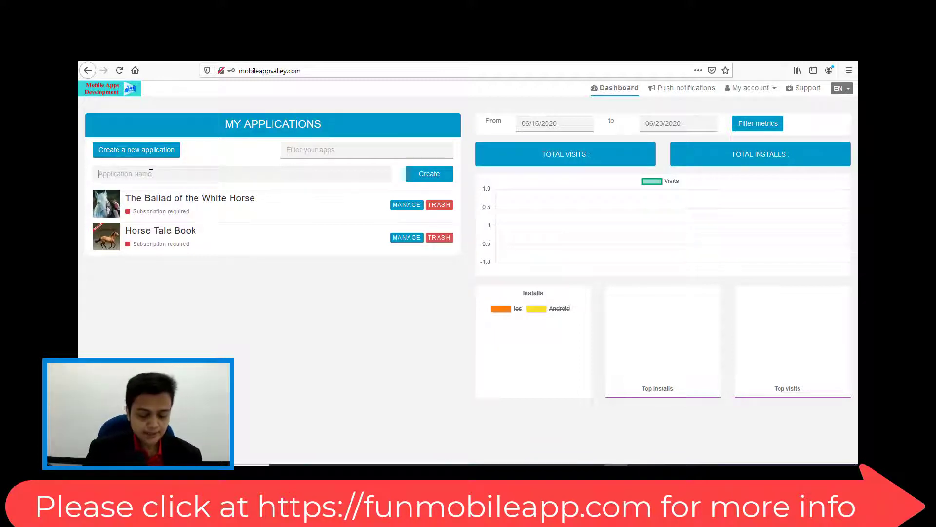
Step: Create a new application named Black Beauty and dismiss the template chooser without picking a template
text(black)
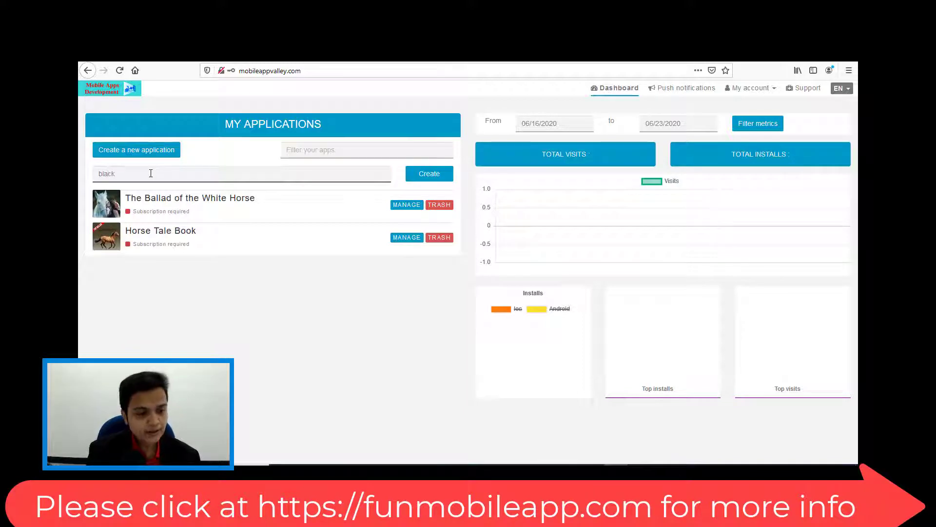
key(BackSpace)
key(BackSpace)
key(BackSpace)
key(BackSpace)
key(BackSpace)
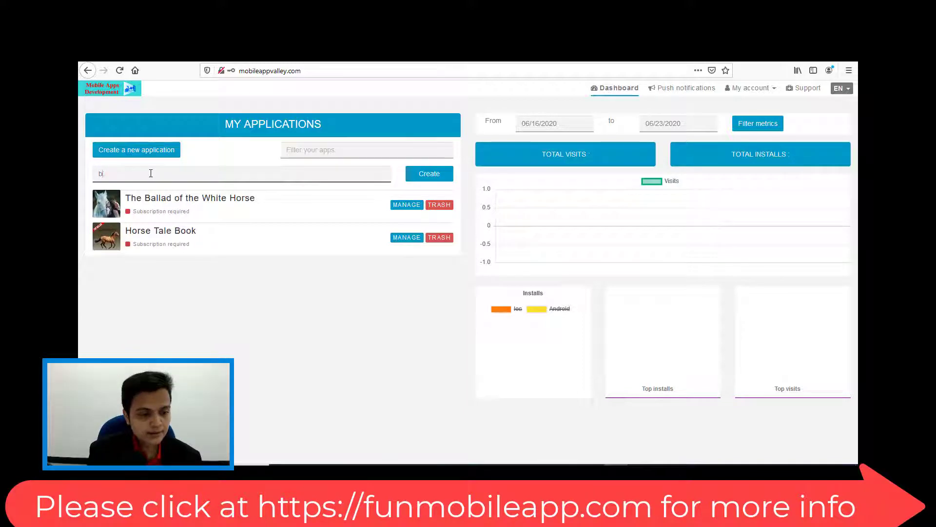
text(Blac)
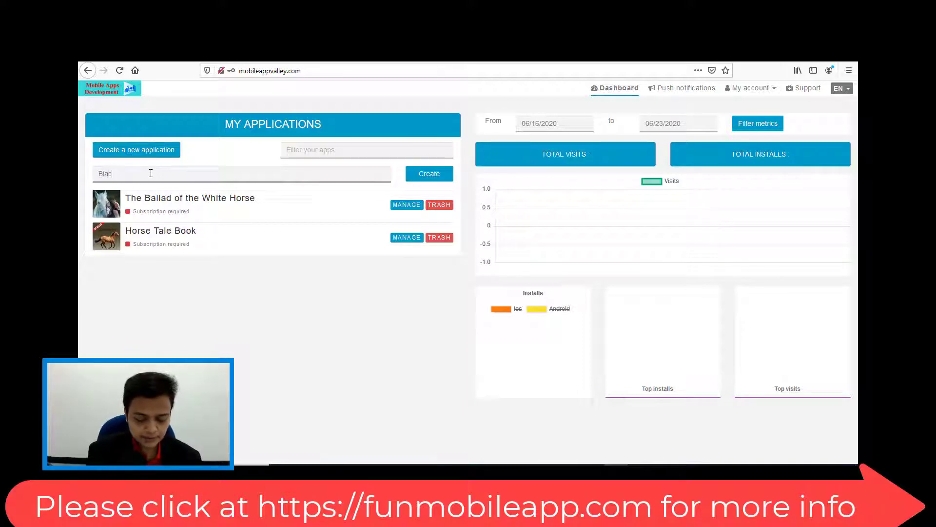
text(k Beauty)
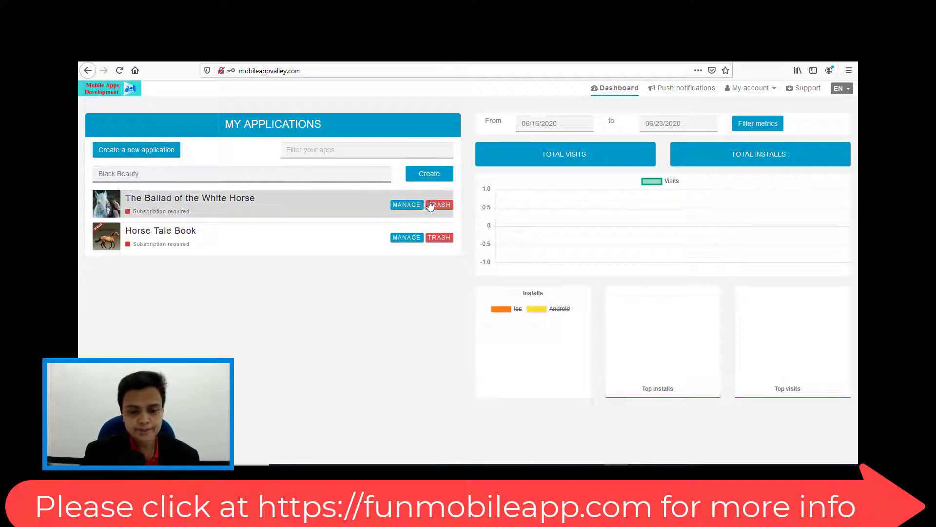
click(430, 175)
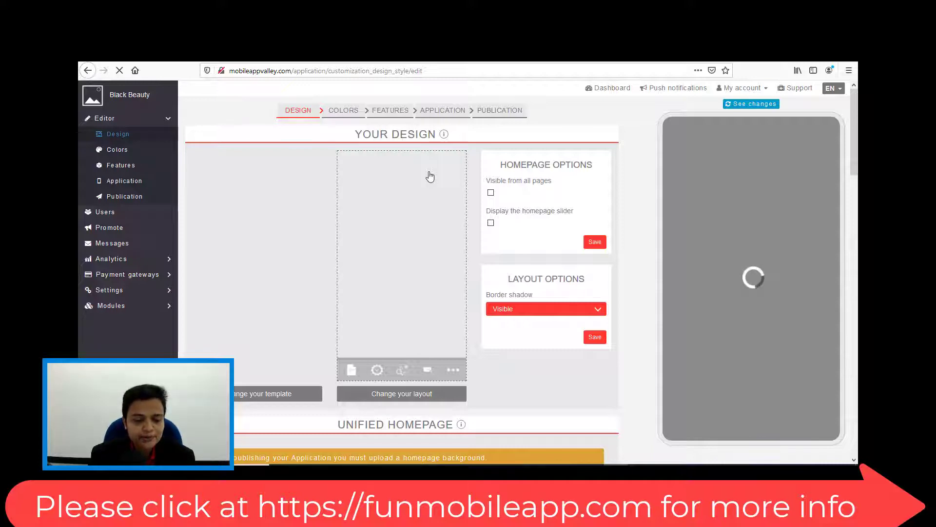
click(429, 176)
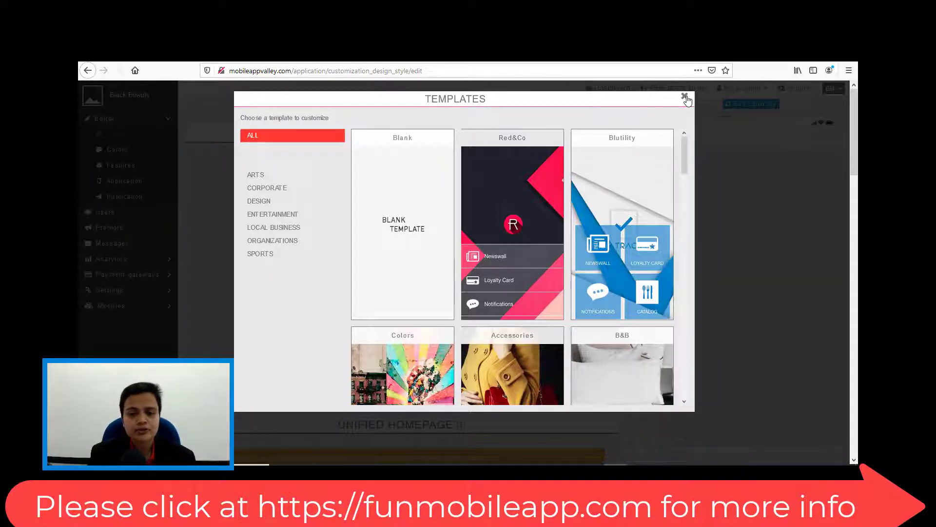
click(685, 97)
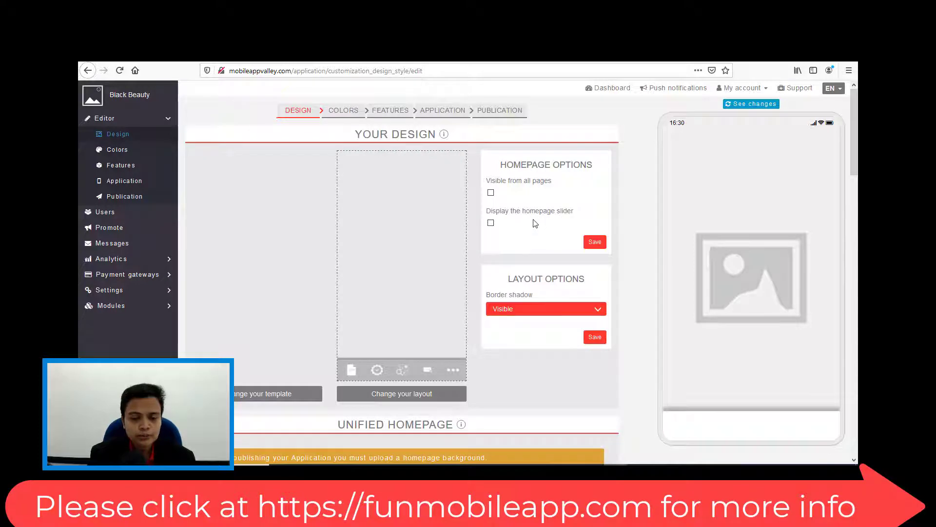
Step: Change the app's layout to the navy-and-pink list layout that follows Layout 5 - Full
scroll(498, 243, down, 2)
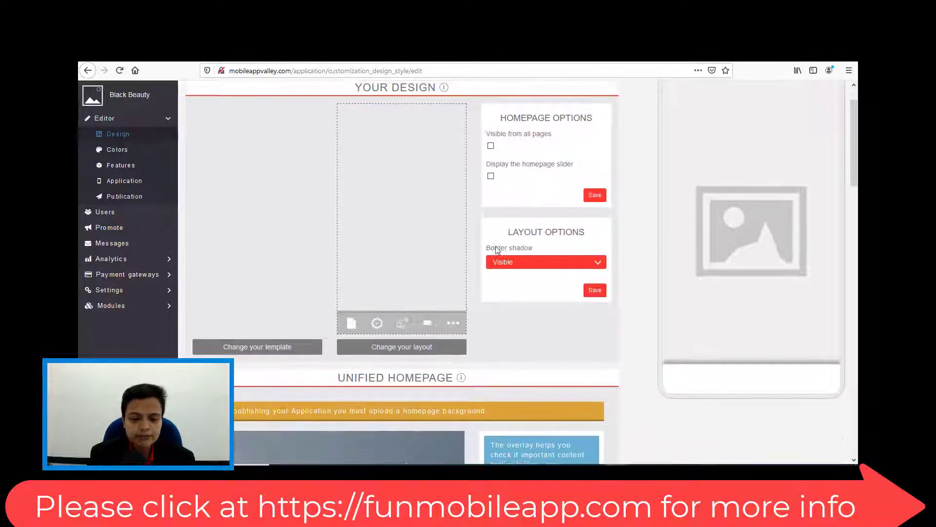
click(438, 349)
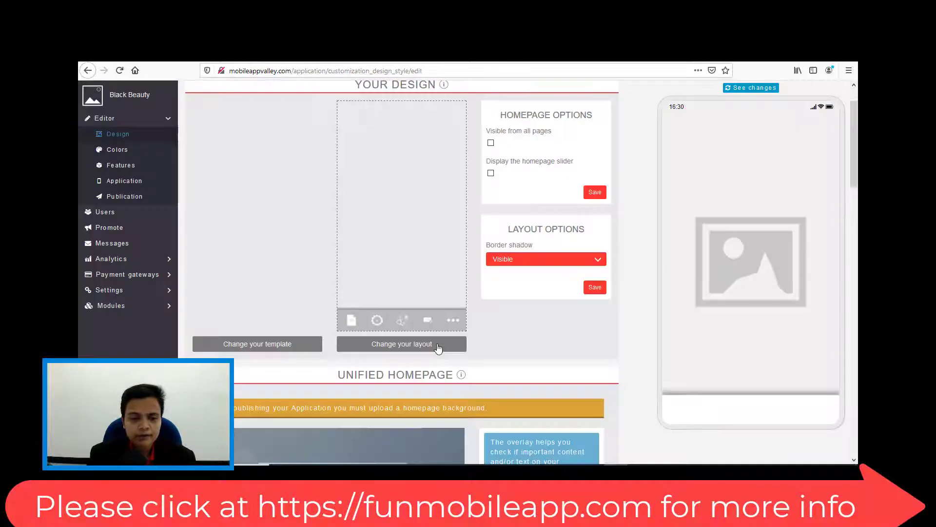
click(439, 345)
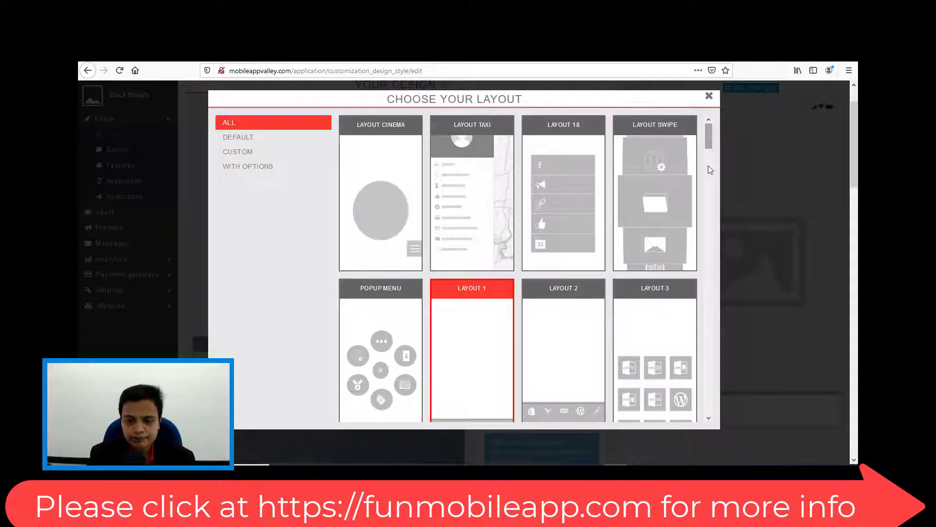
drag(711, 152, 713, 249)
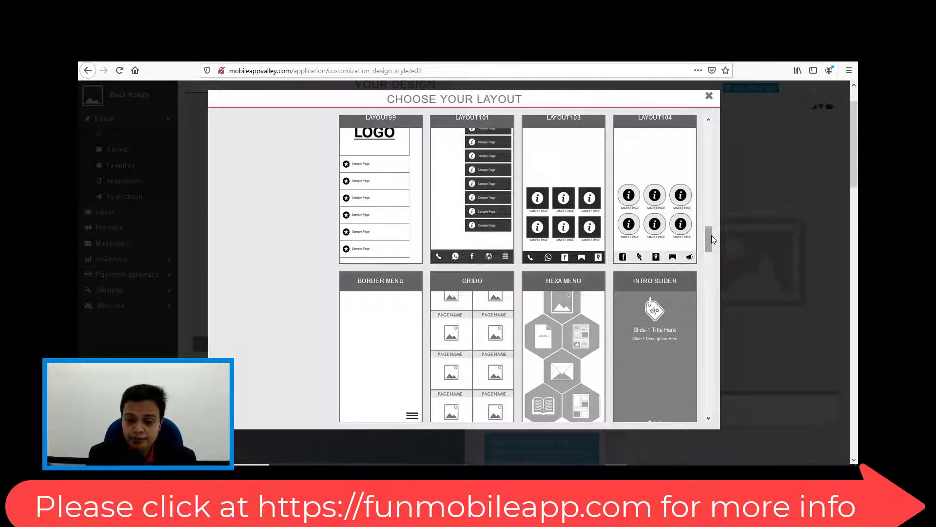
drag(710, 238, 734, 179)
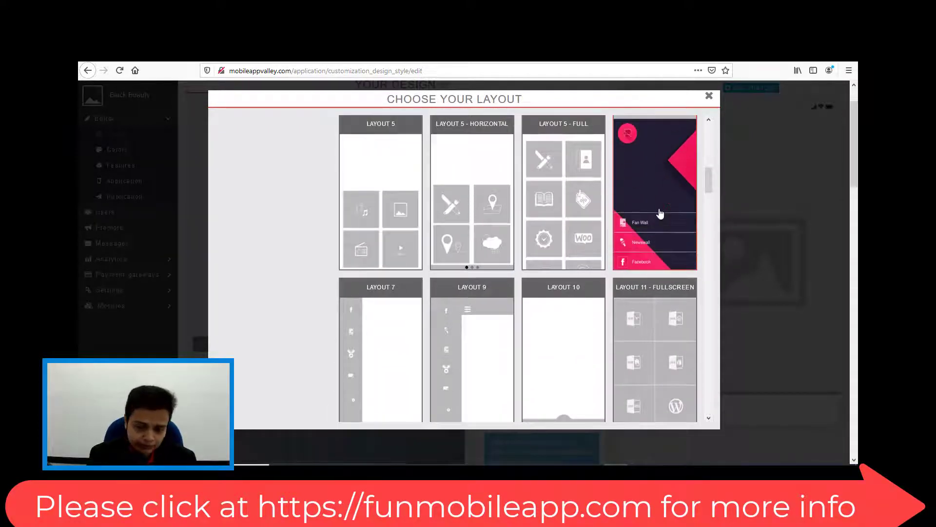
click(659, 214)
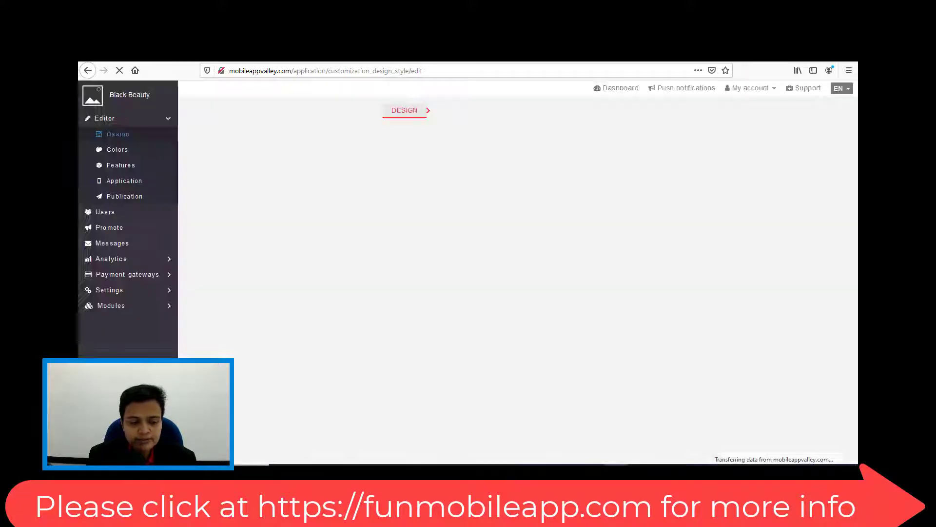
Step: Dismiss the template chooser and start changing the homepage image in the Unified Homepage section
scroll(436, 336, down, 1)
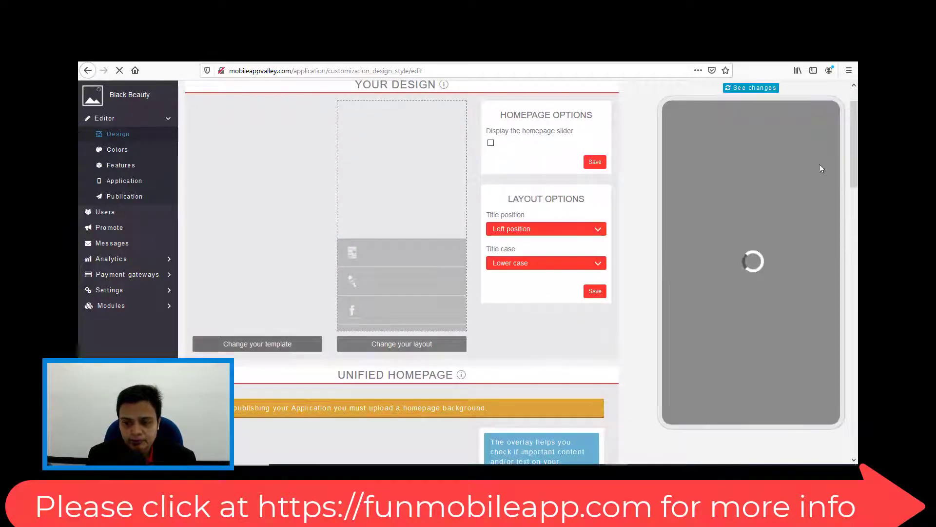
drag(854, 145, 856, 219)
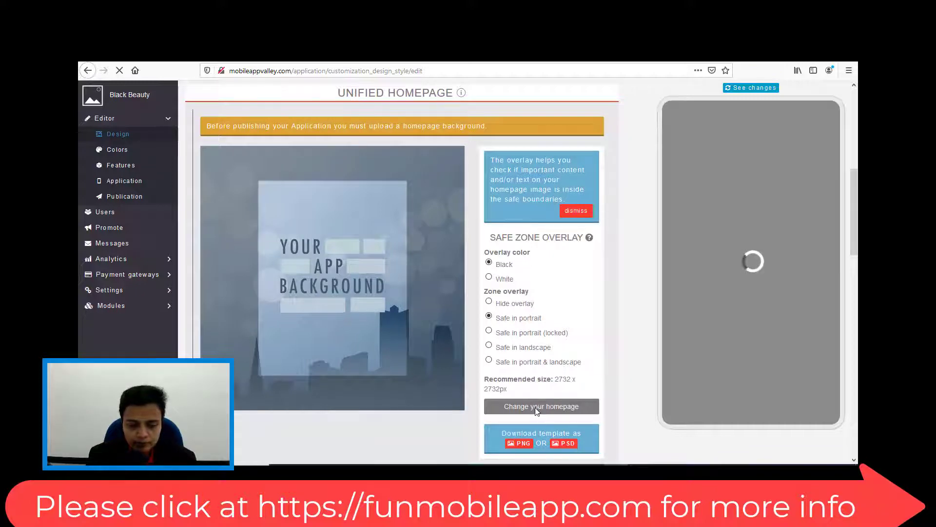
scroll(537, 411, down, 2)
scroll(537, 411, up, 2)
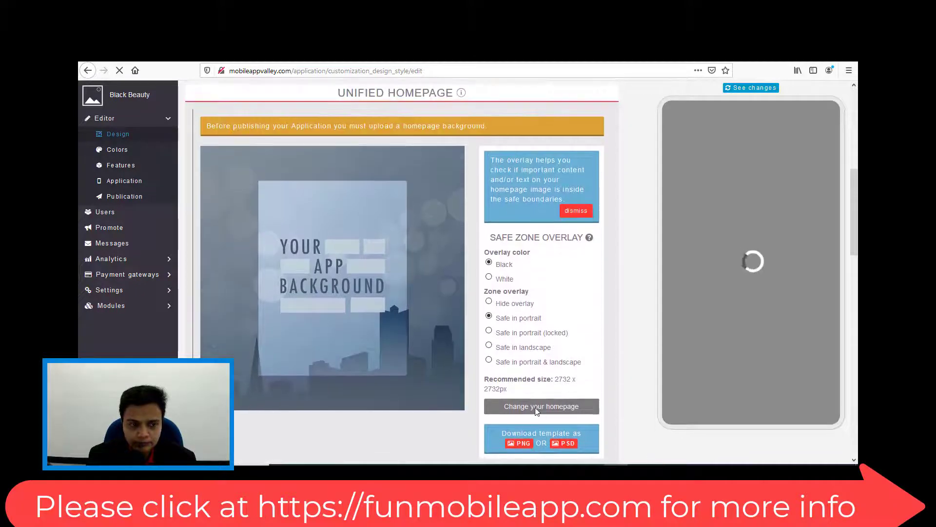
click(560, 408)
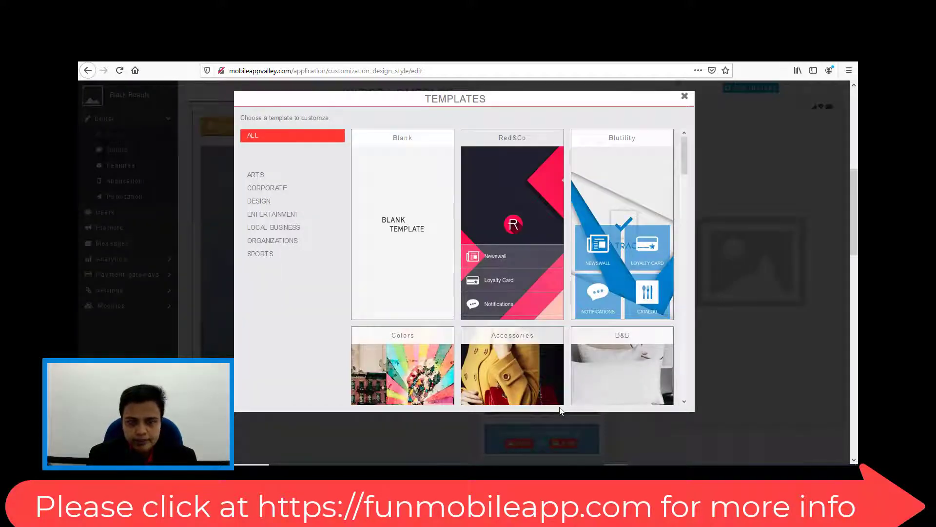
click(685, 97)
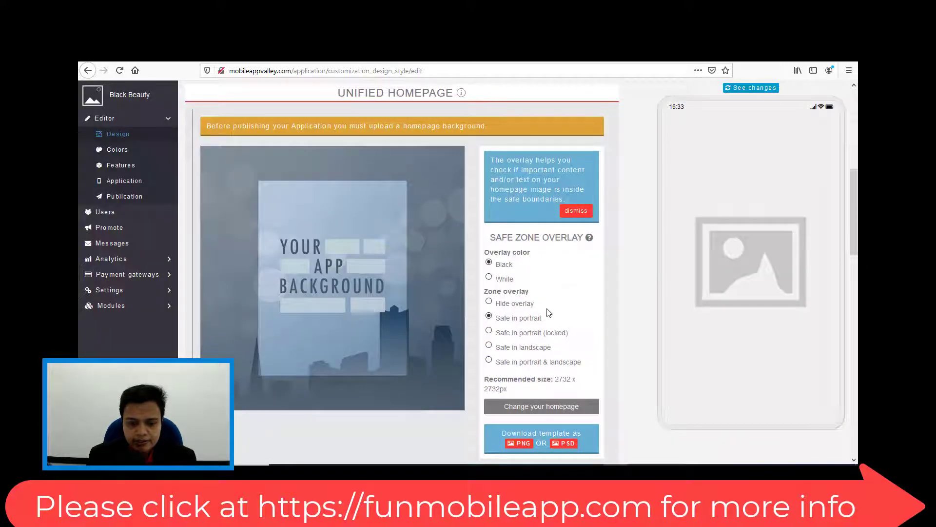
scroll(549, 313, down, 2)
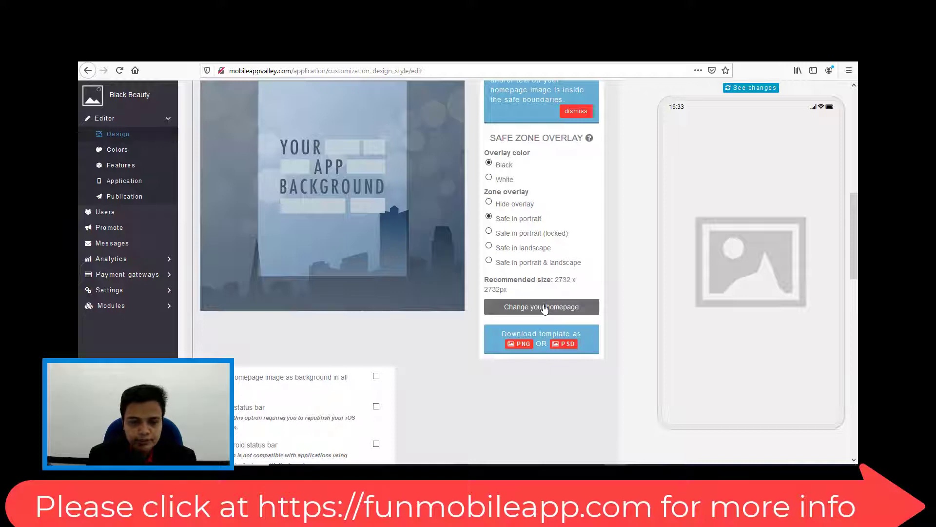
click(545, 307)
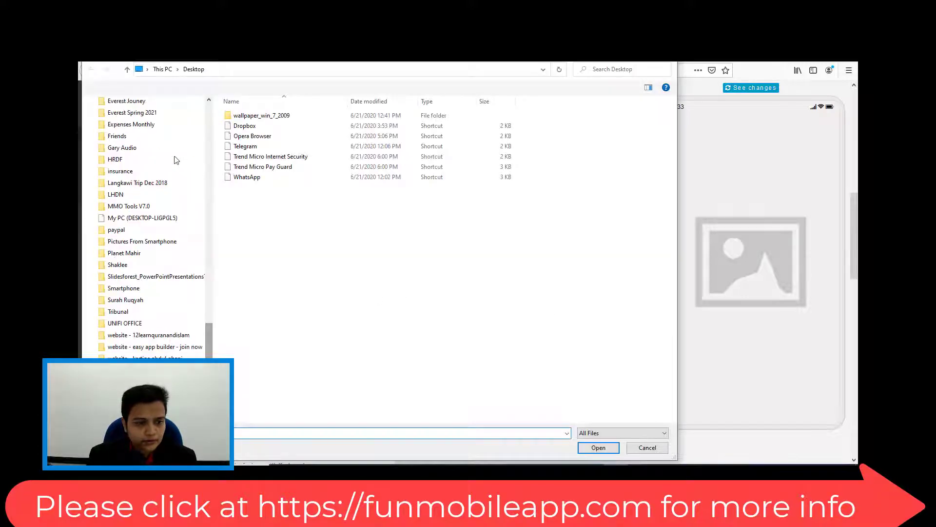
Step: Browse to the "homepage and splashscreen" folder under 1 AMB Workshop Details, 1 Apps Master Builder - Passive Class, Apps_Ebook, black beauty
drag(210, 343, 237, 95)
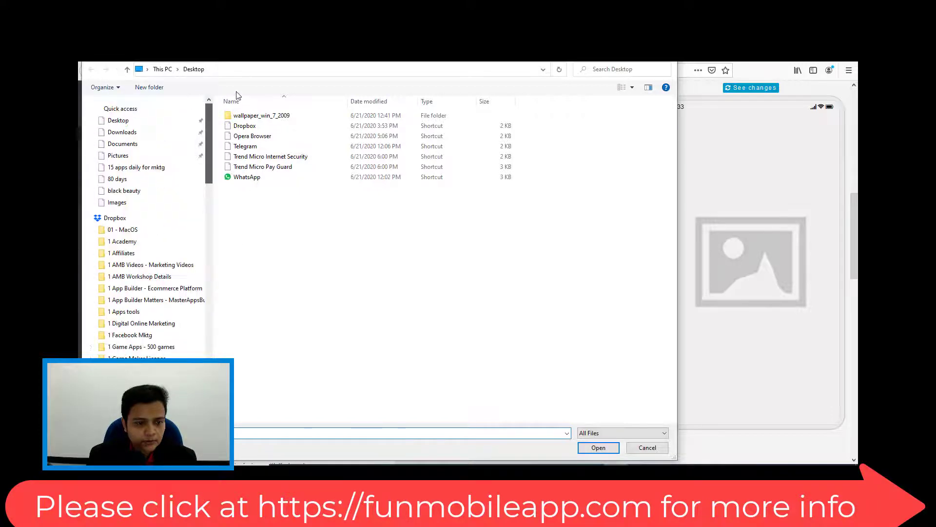
click(165, 277)
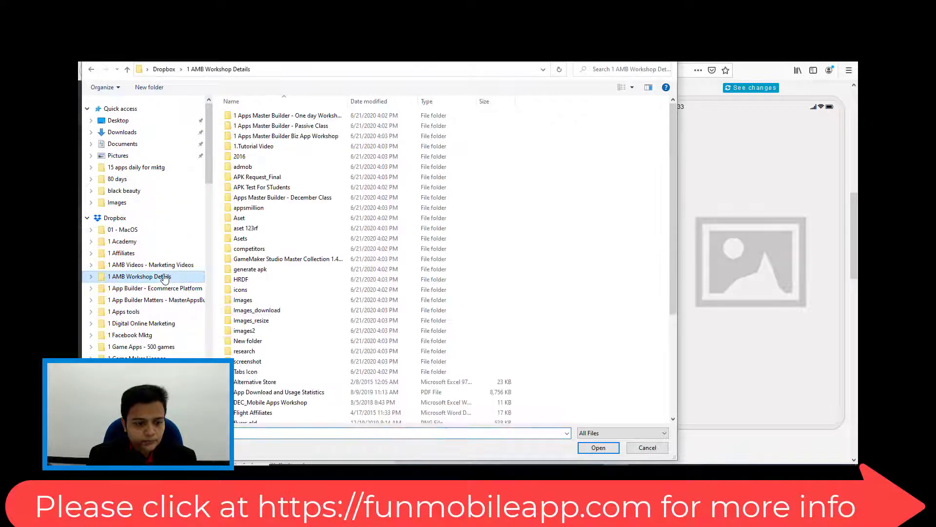
click(308, 127)
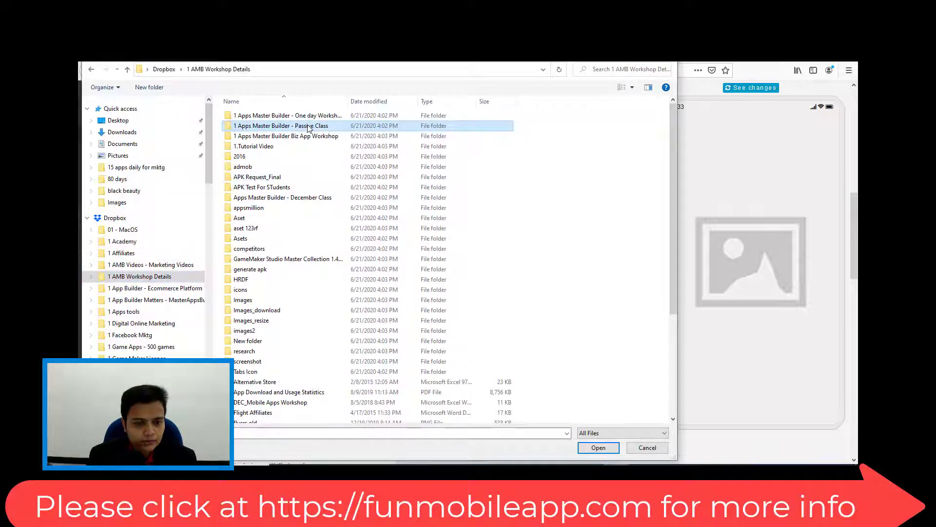
double_click(308, 127)
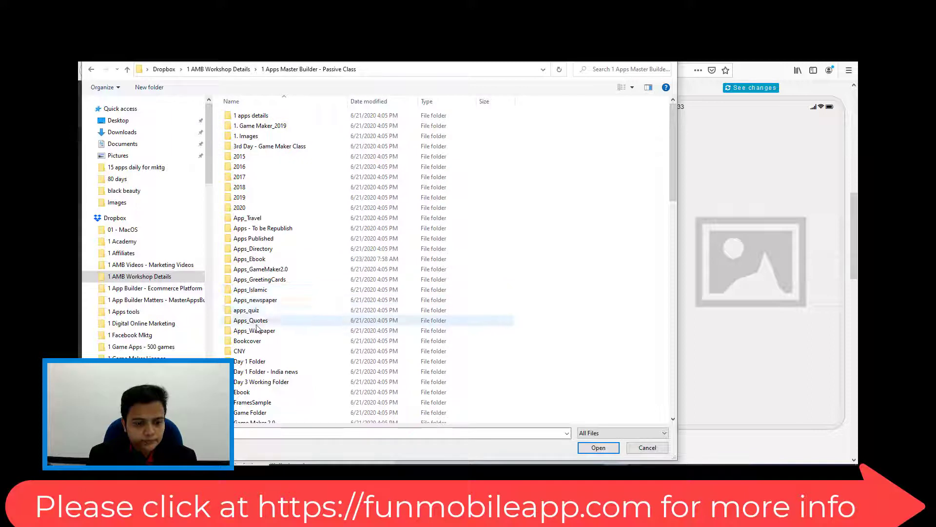
click(257, 259)
double_click(257, 259)
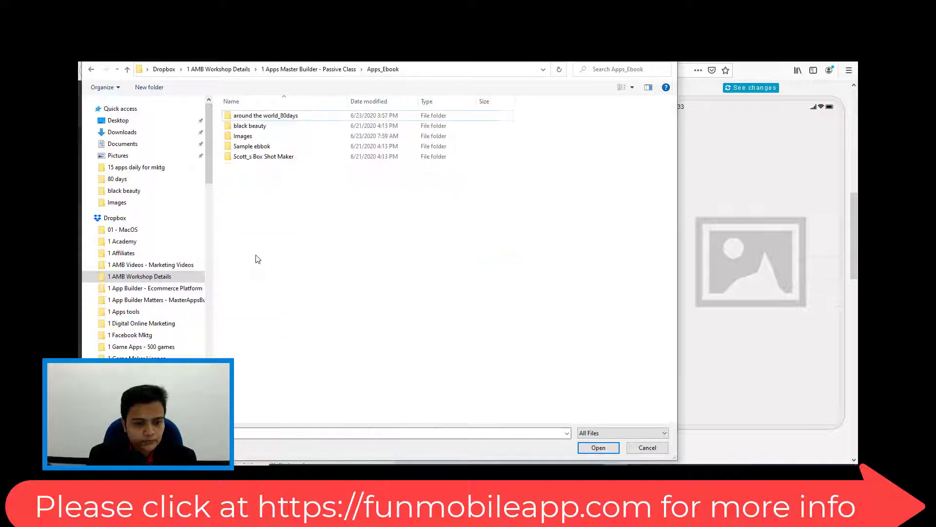
double_click(250, 125)
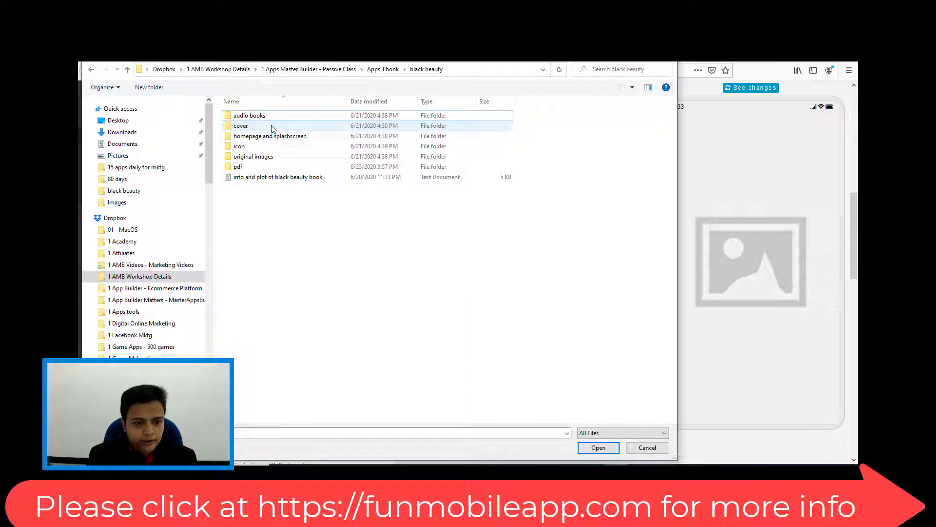
click(273, 139)
double_click(273, 139)
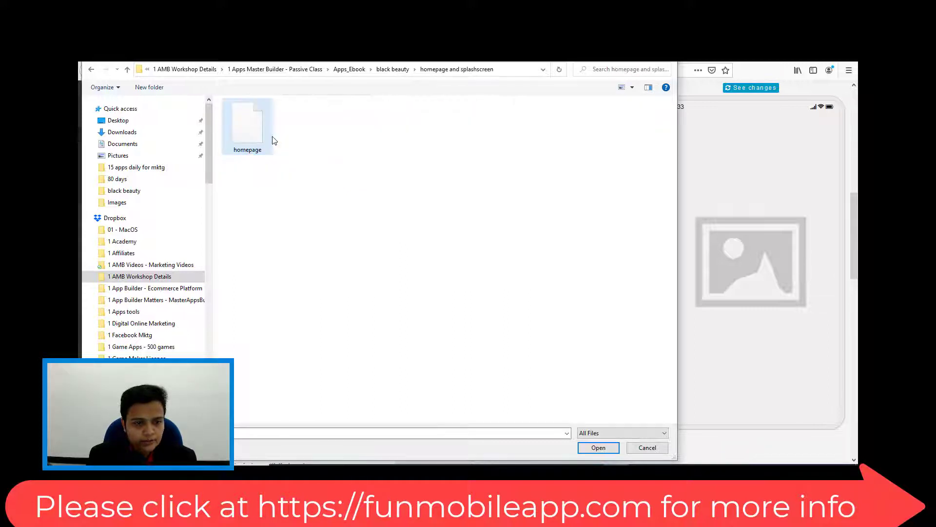
Step: Upload the "homepage" image as the app's homepage background, accept its default crop and refresh the phone preview
click(264, 137)
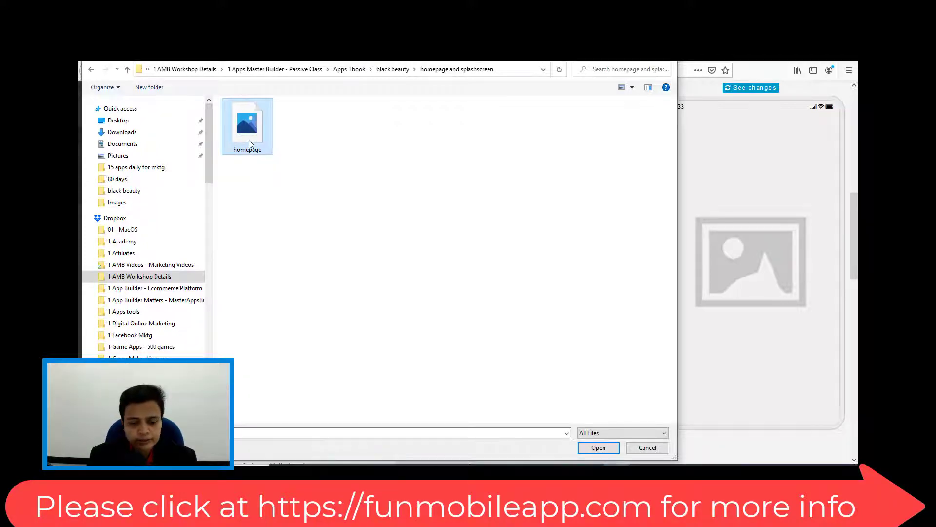
double_click(249, 139)
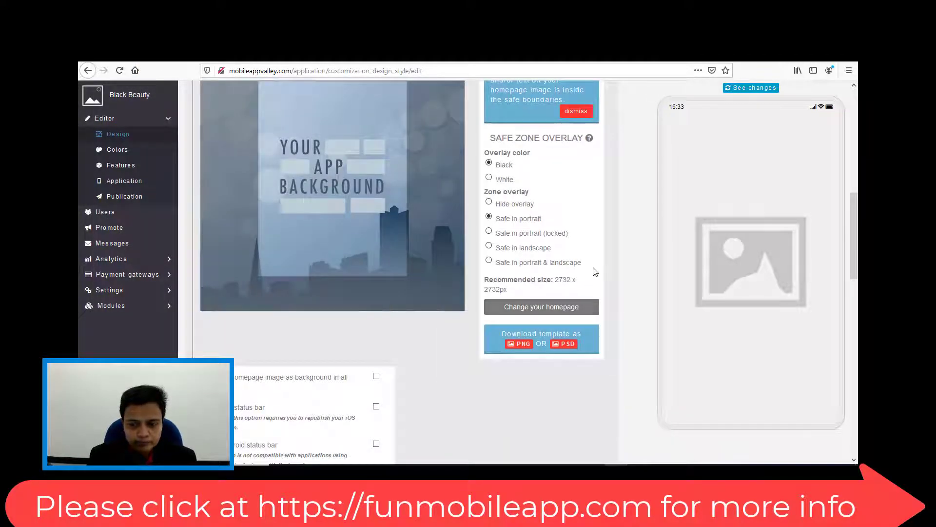
scroll(605, 243, up, 2)
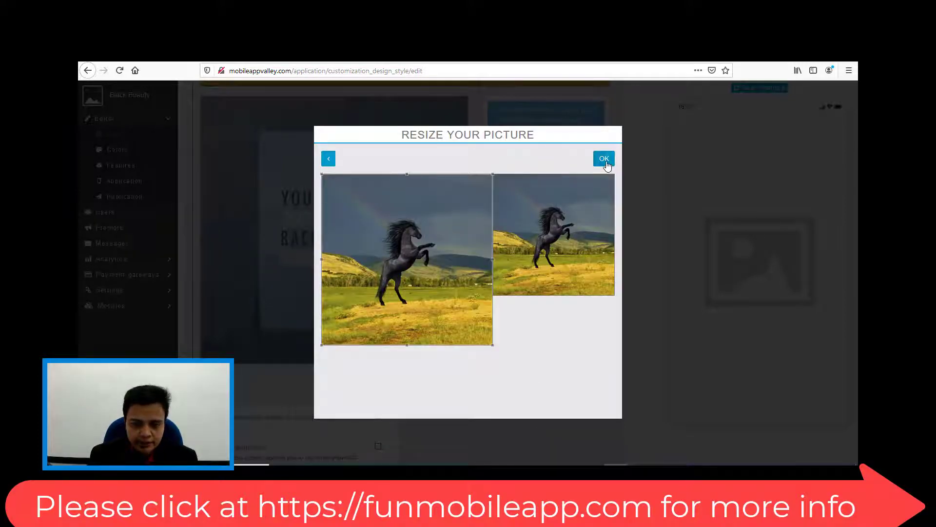
click(605, 159)
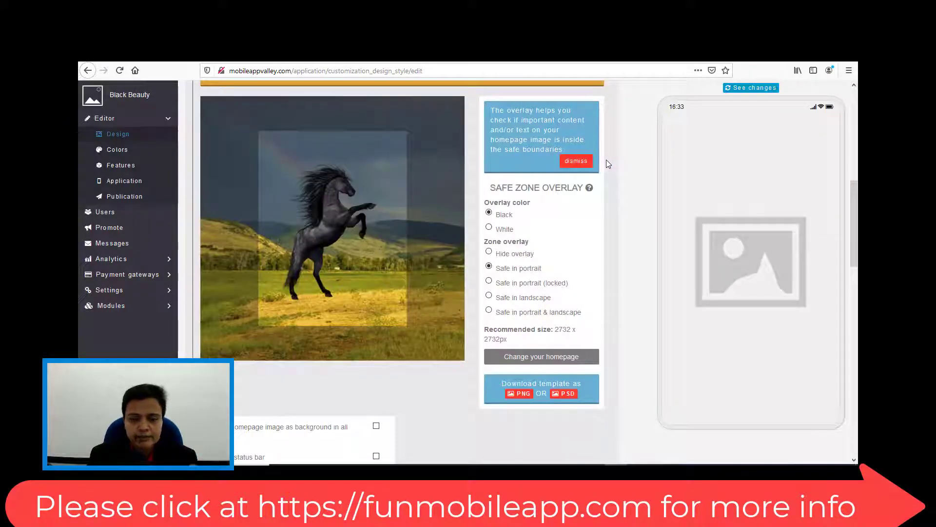
click(763, 89)
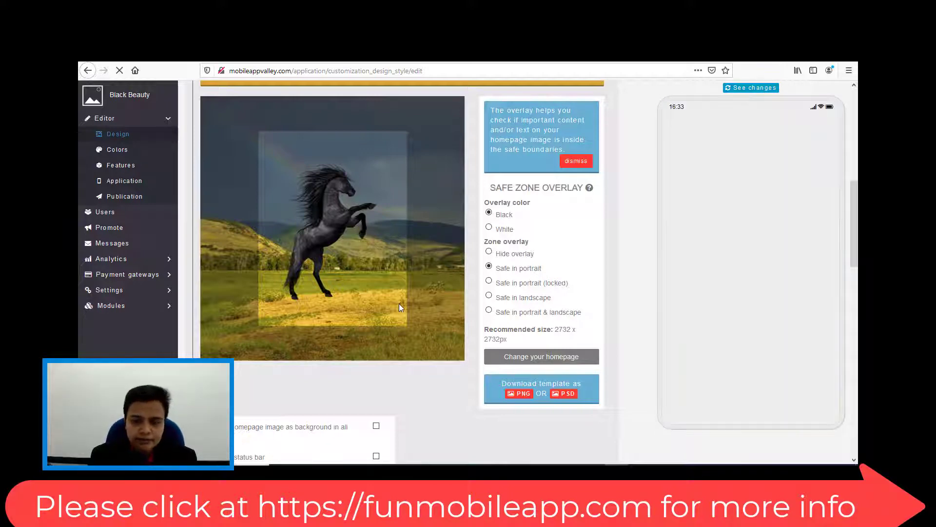
scroll(399, 308, up, 6)
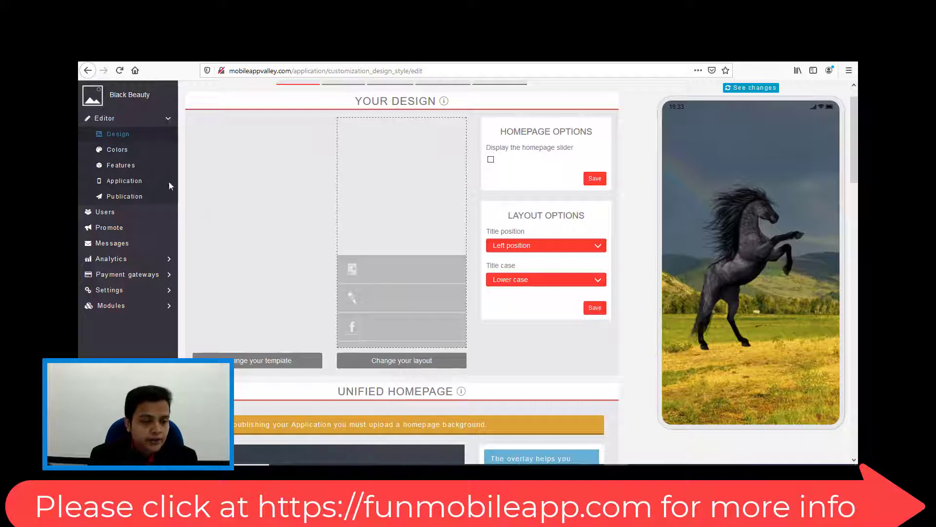
Step: Open the app's Features section, look through the available pages, and add a Custom Page
click(128, 168)
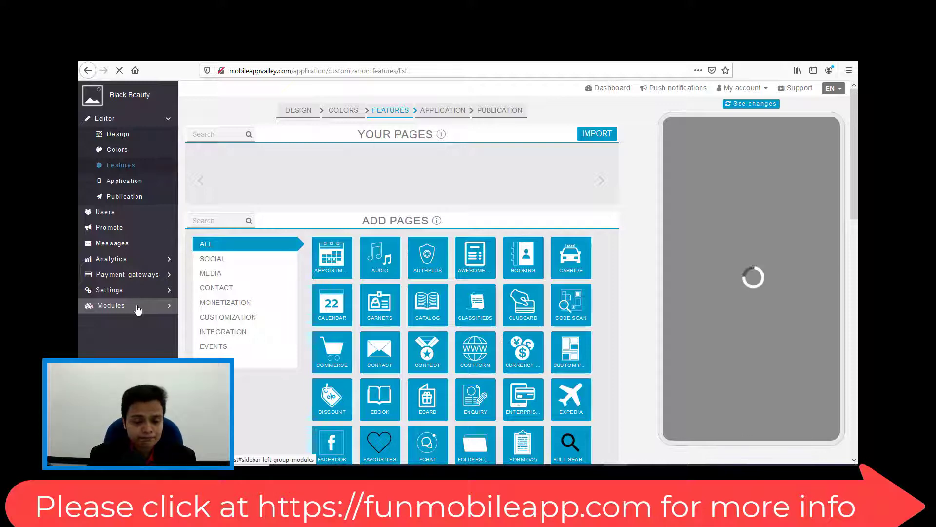
scroll(451, 370, down, 4)
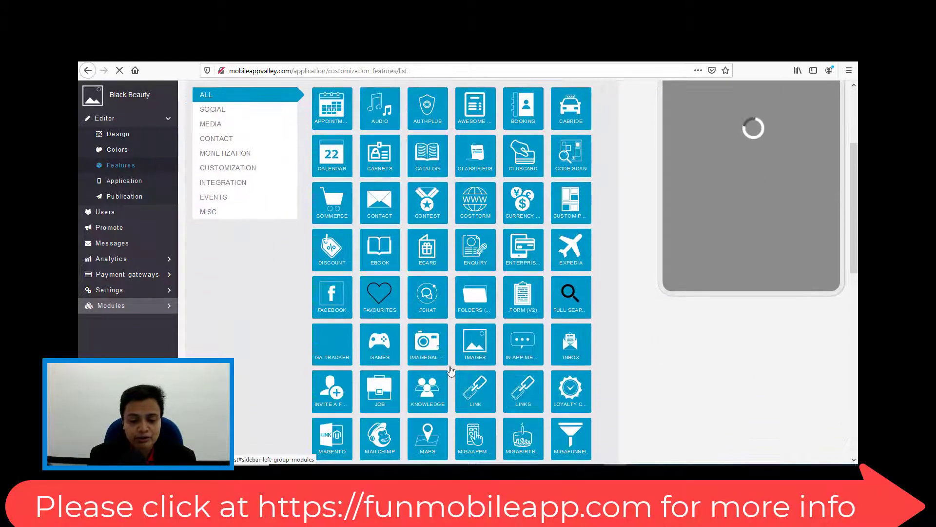
scroll(451, 371, down, 2)
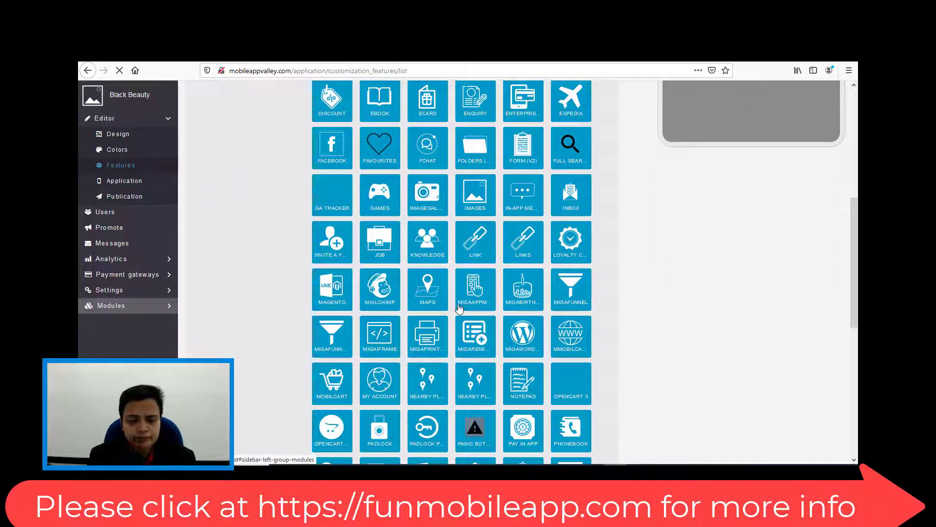
scroll(460, 307, down, 3)
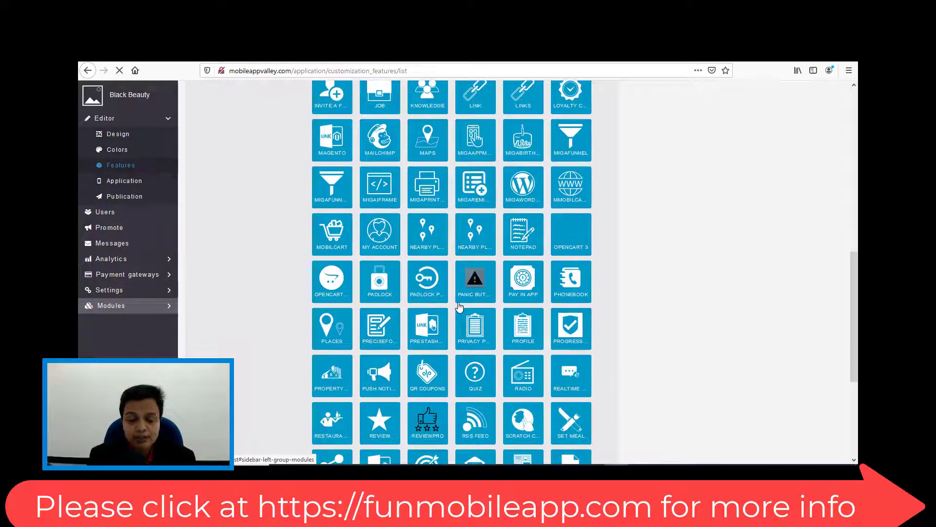
scroll(460, 306, down, 2)
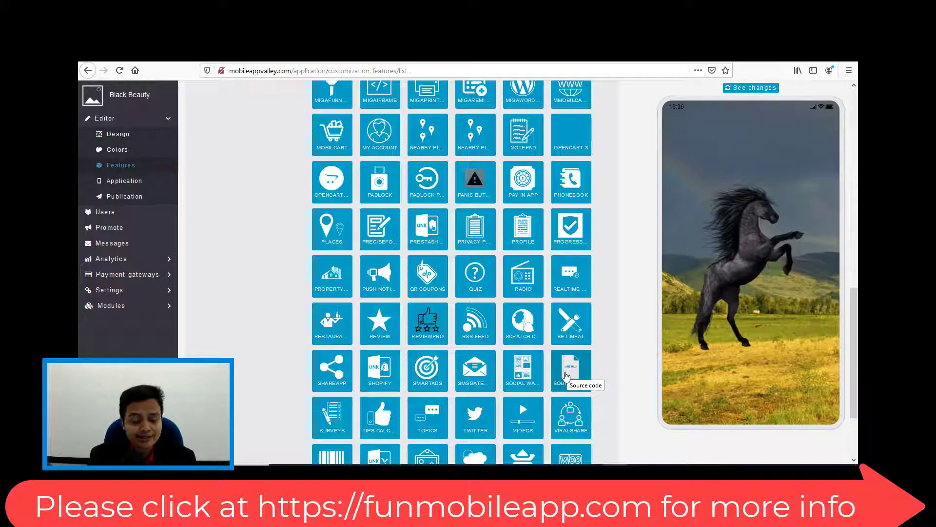
scroll(566, 376, up, 10)
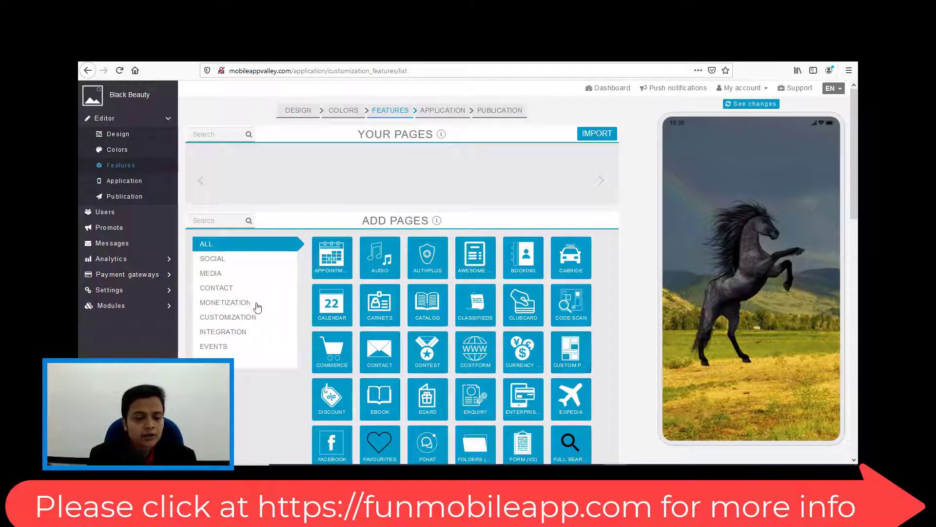
scroll(517, 335, down, 1)
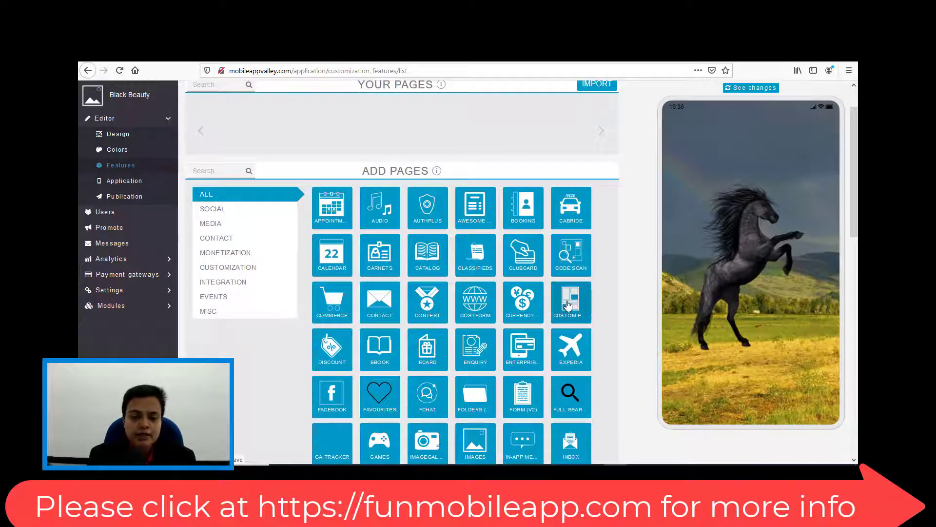
click(568, 303)
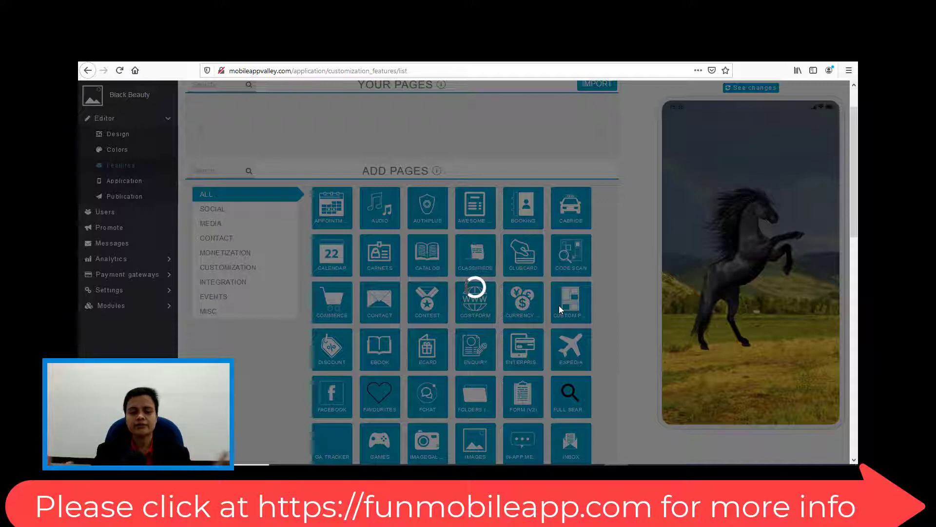
Step: Rename the custom page as Info
scroll(559, 305, up, 1)
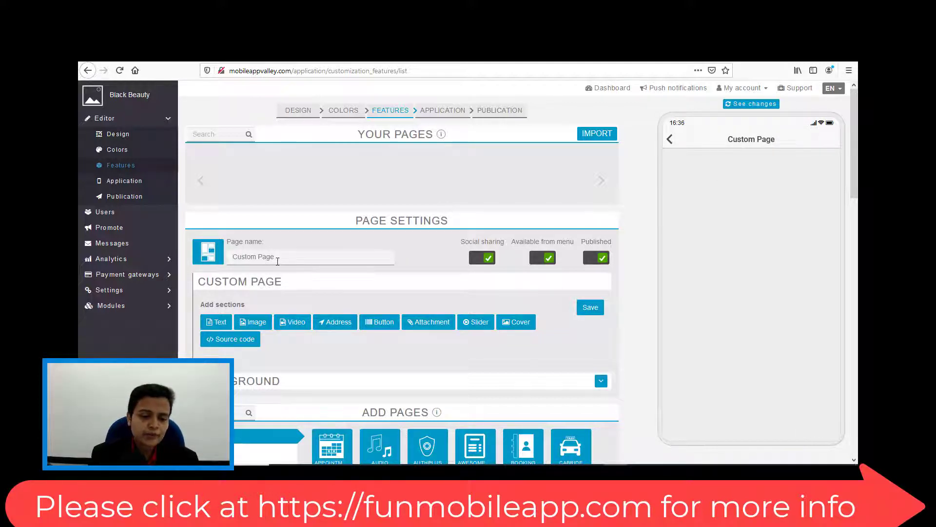
drag(278, 261, 228, 261)
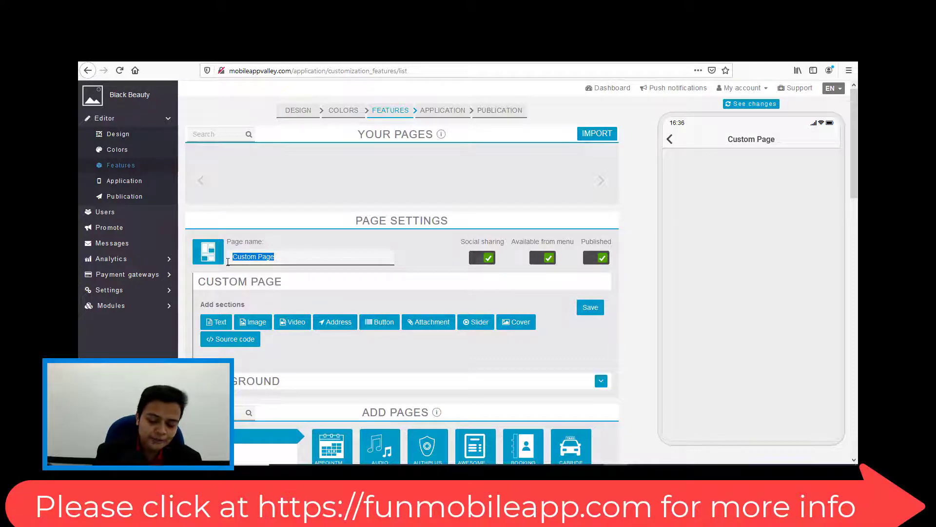
key(BackSpace)
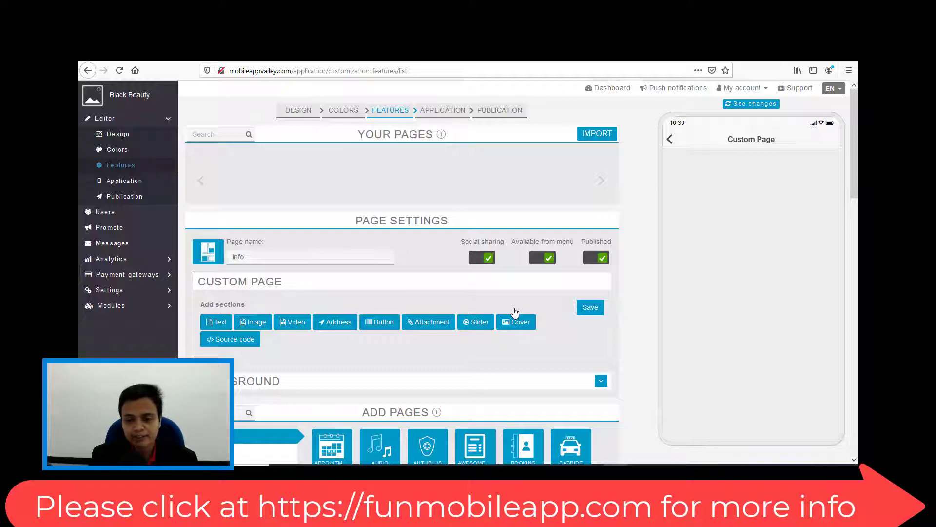
Step: Add a Cover section to the Info page, upload the "cover" image from the black beauty "cover" folder, and save
click(515, 313)
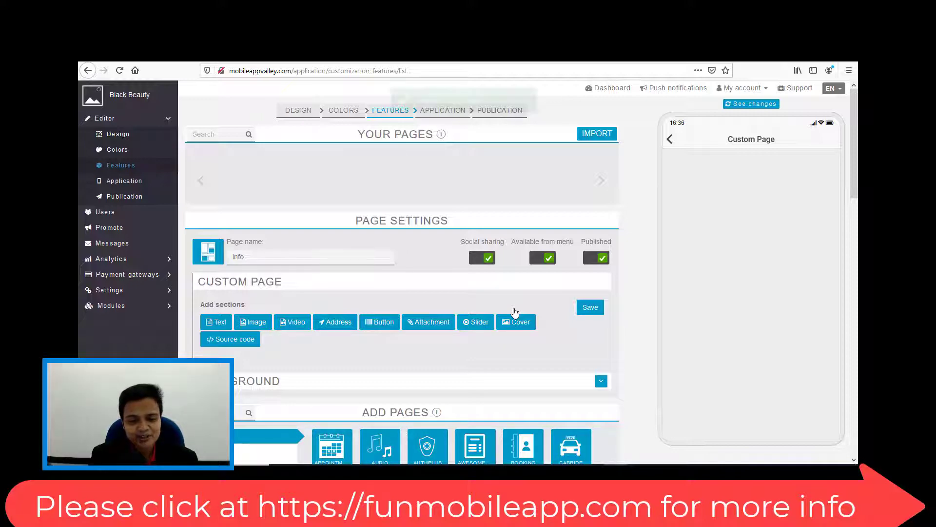
scroll(515, 313, down, 5)
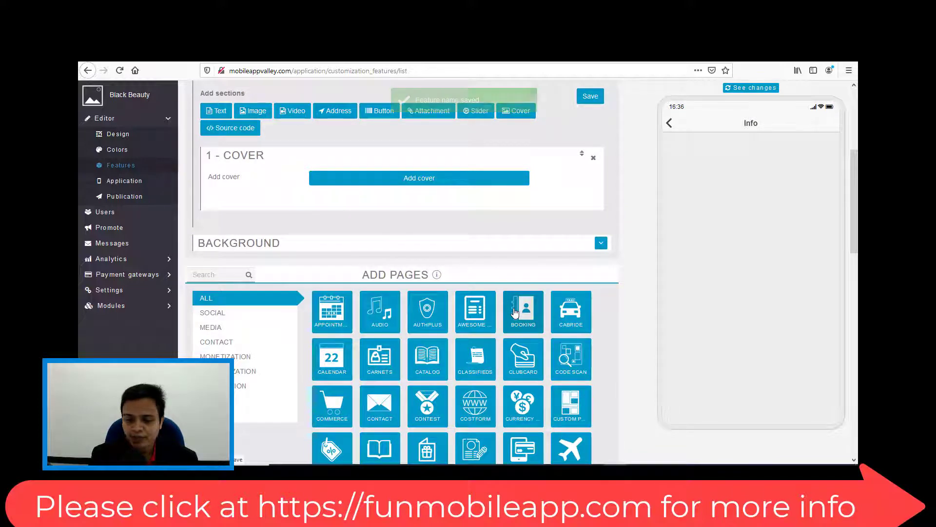
click(448, 184)
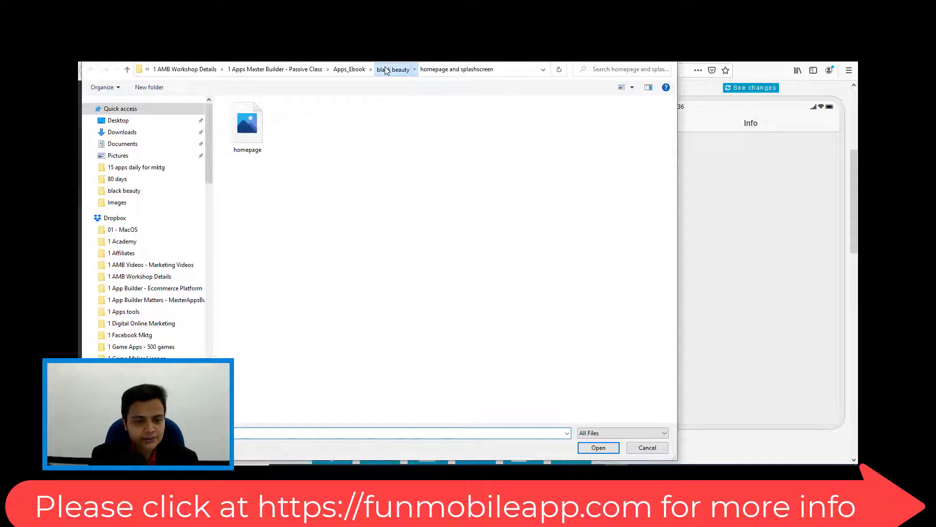
click(386, 71)
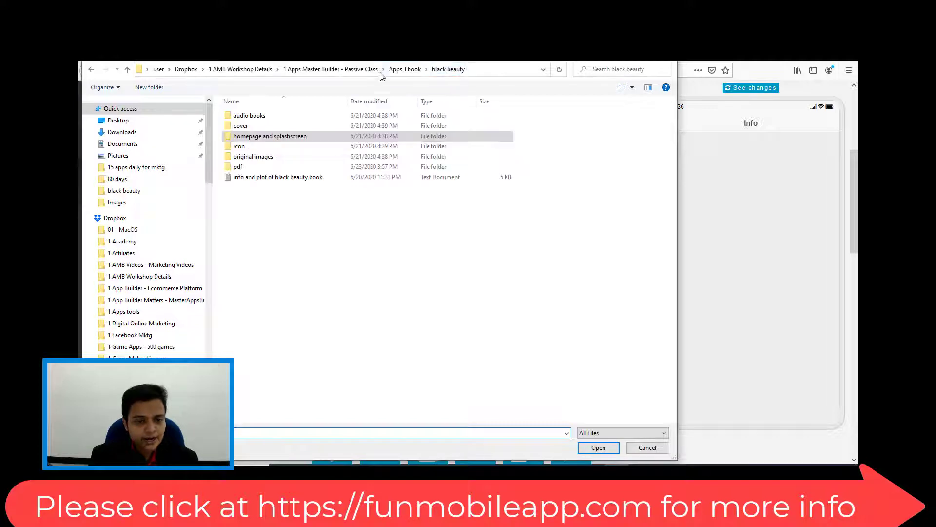
double_click(273, 126)
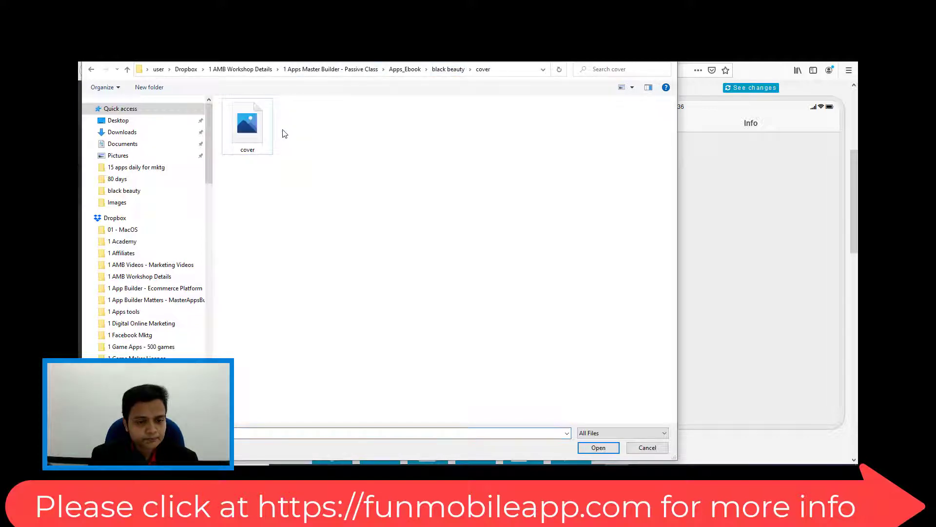
click(261, 131)
click(261, 130)
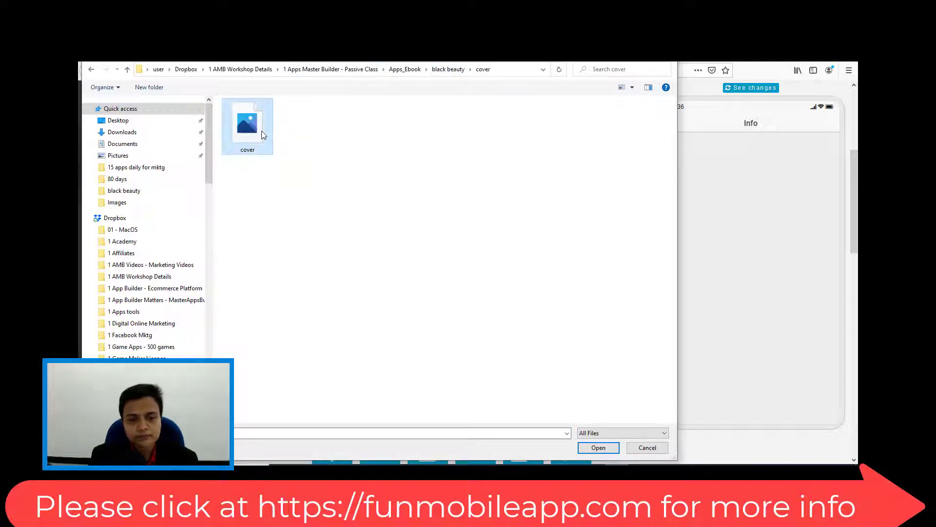
double_click(261, 131)
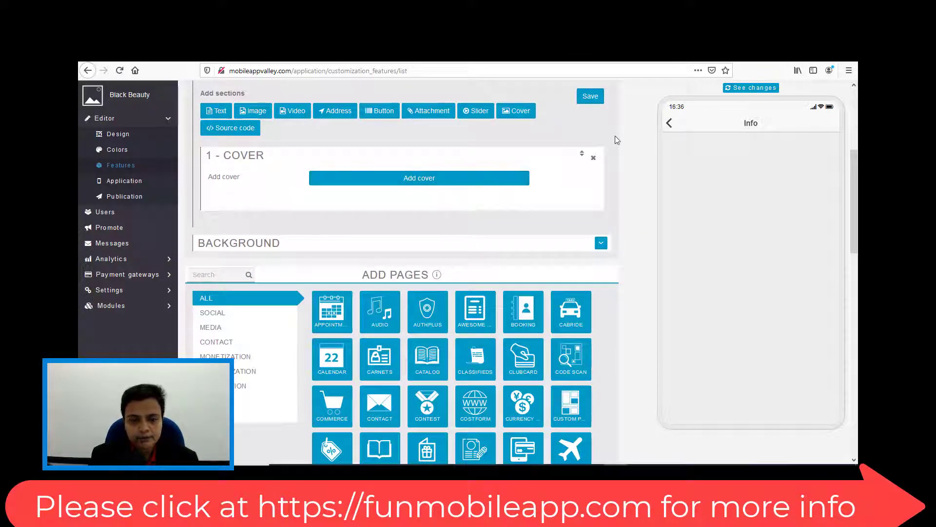
click(590, 96)
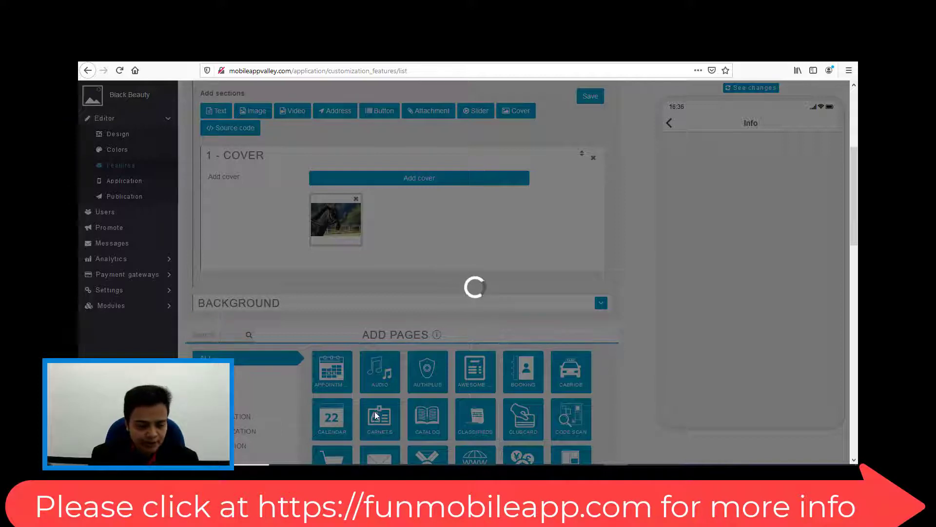
Step: Switch to File Explorer and browse to 1 AMB Workshop Details, 1 Apps Master Builder - Passive Class, Apps_Ebook, black beauty in Dropbox
click(328, 471)
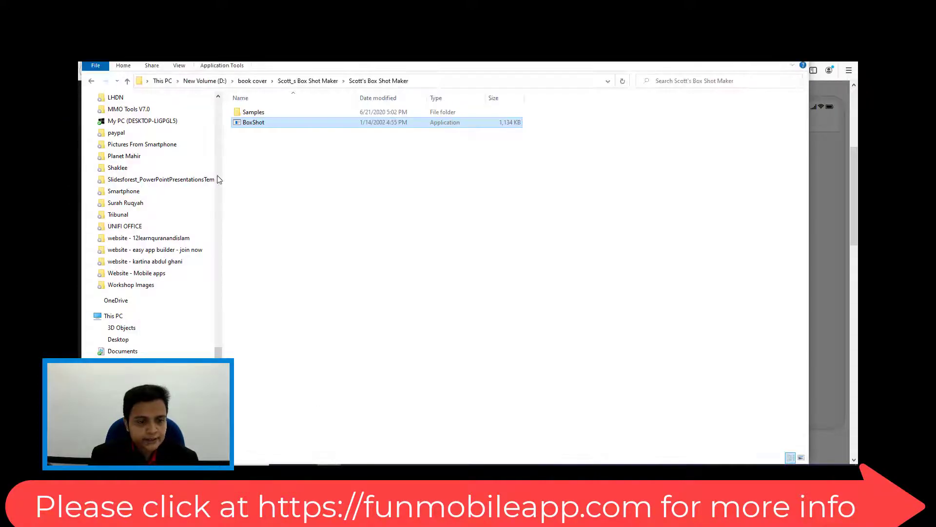
scroll(152, 205, up, 20)
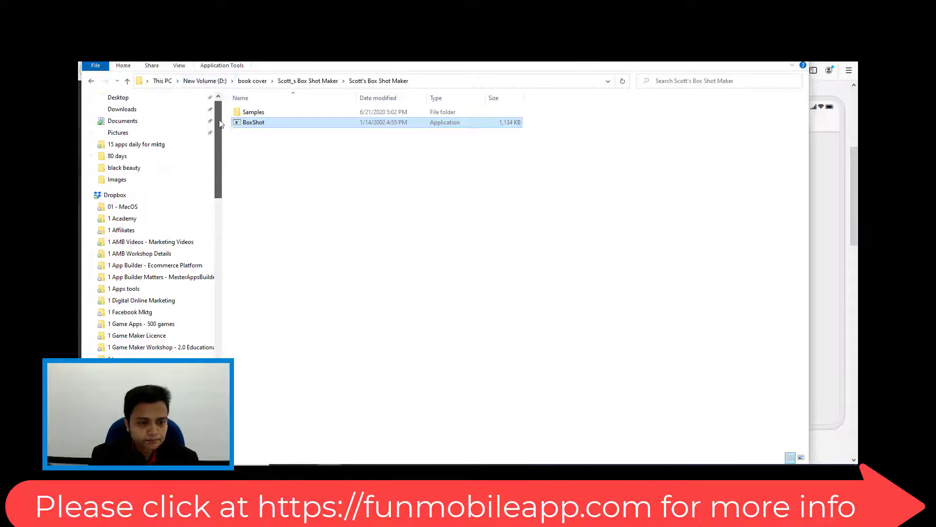
click(140, 274)
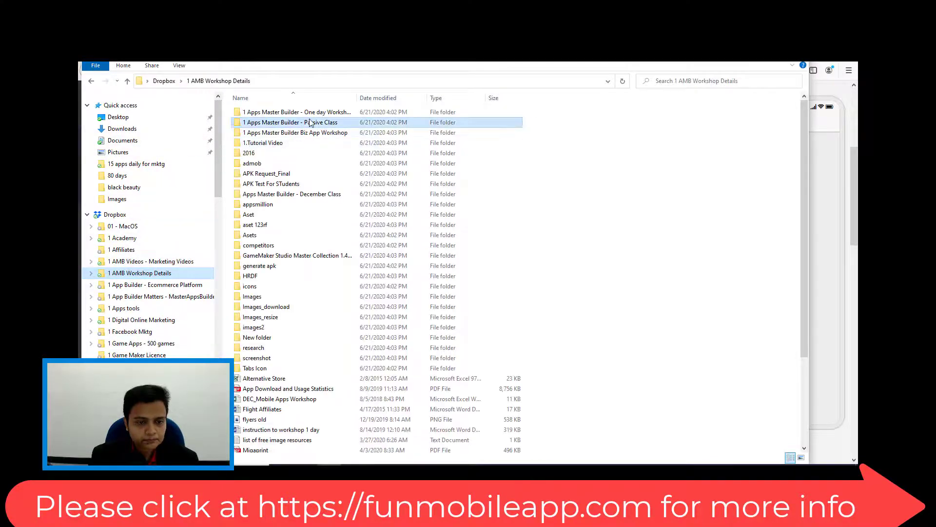
click(310, 123)
double_click(310, 123)
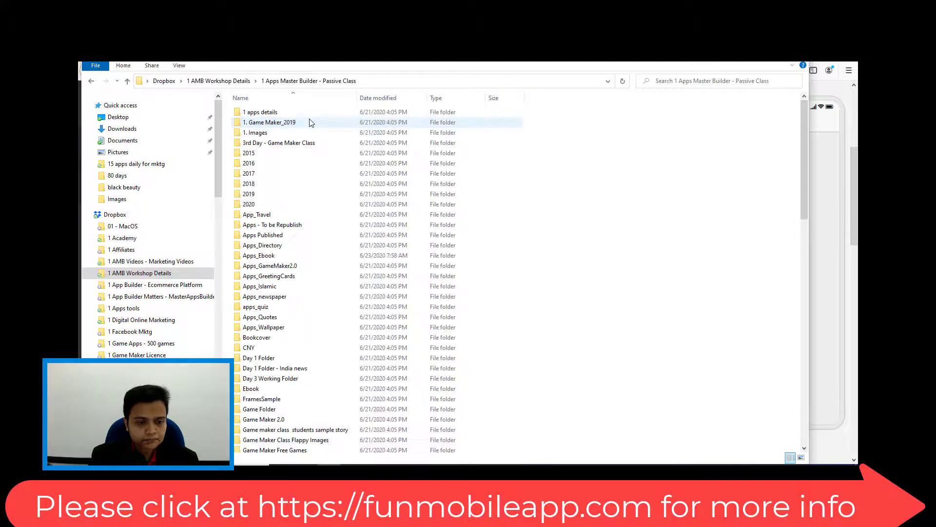
double_click(288, 259)
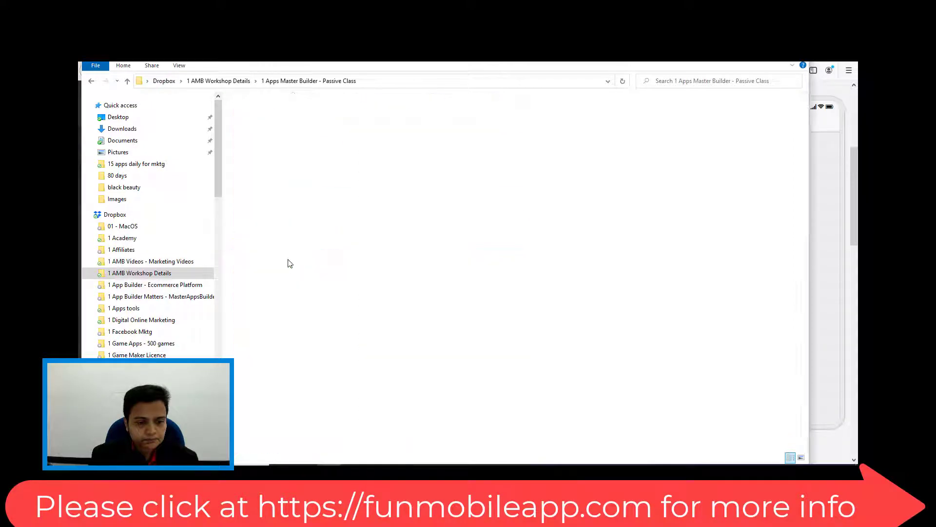
double_click(283, 123)
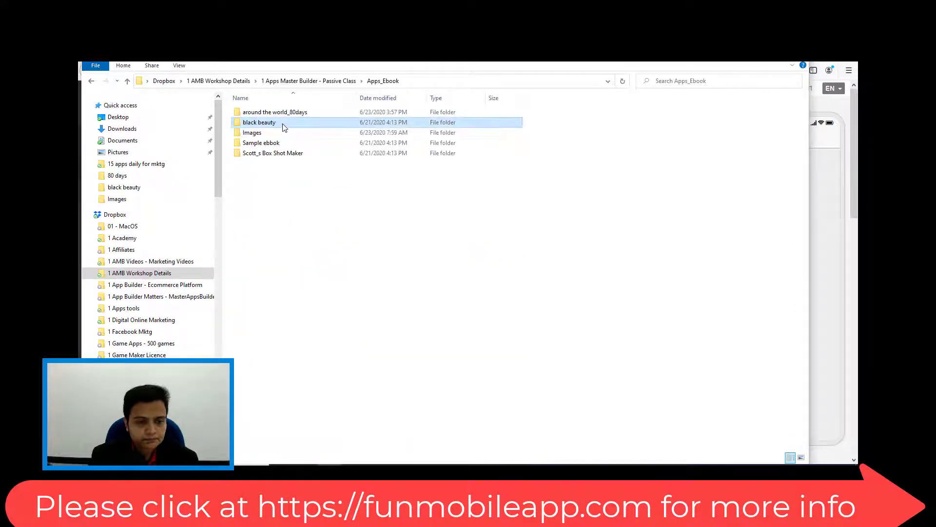
Step: Open the "info and plot of black beauty book" text document, then return to the Info page in the app builder
click(303, 174)
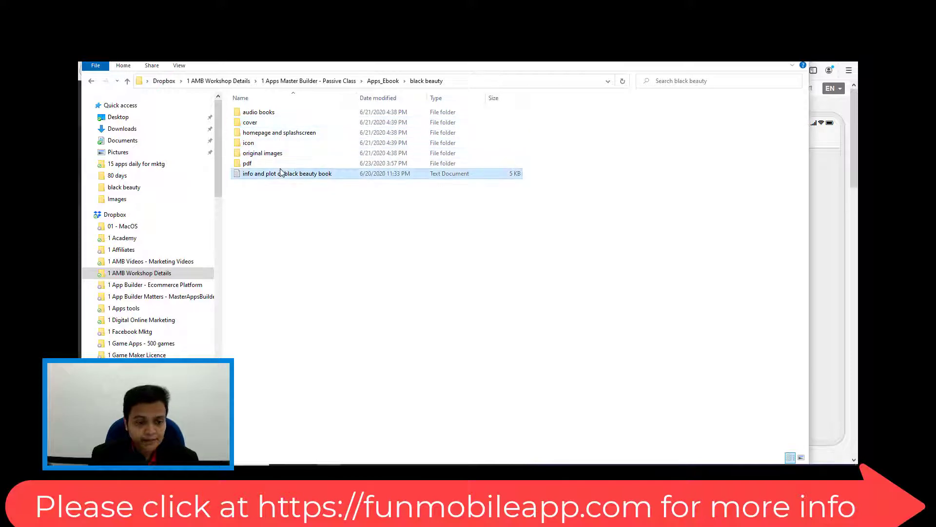
click(753, 60)
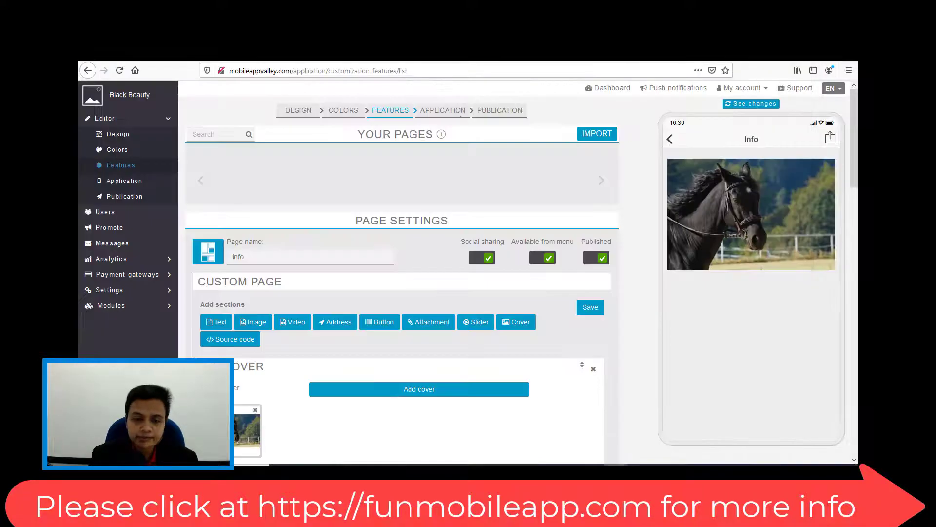
scroll(359, 264, down, 4)
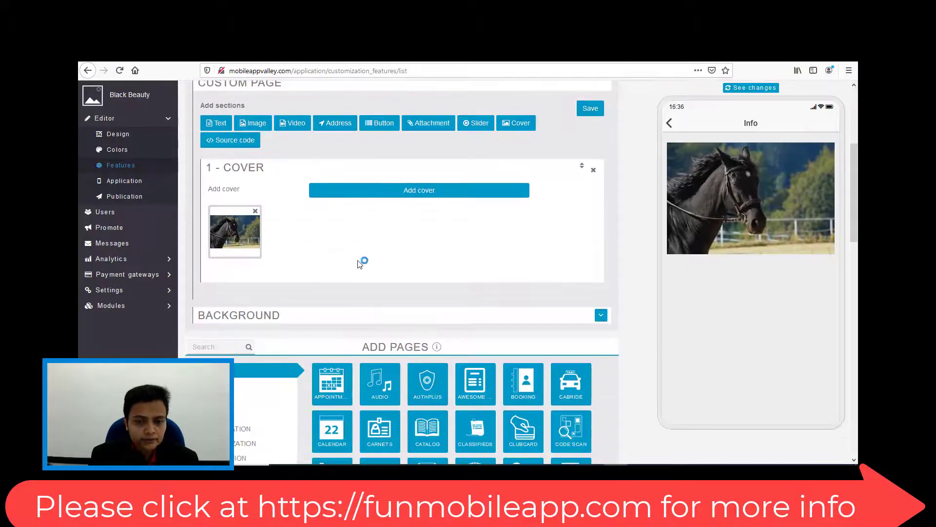
scroll(359, 264, up, 1)
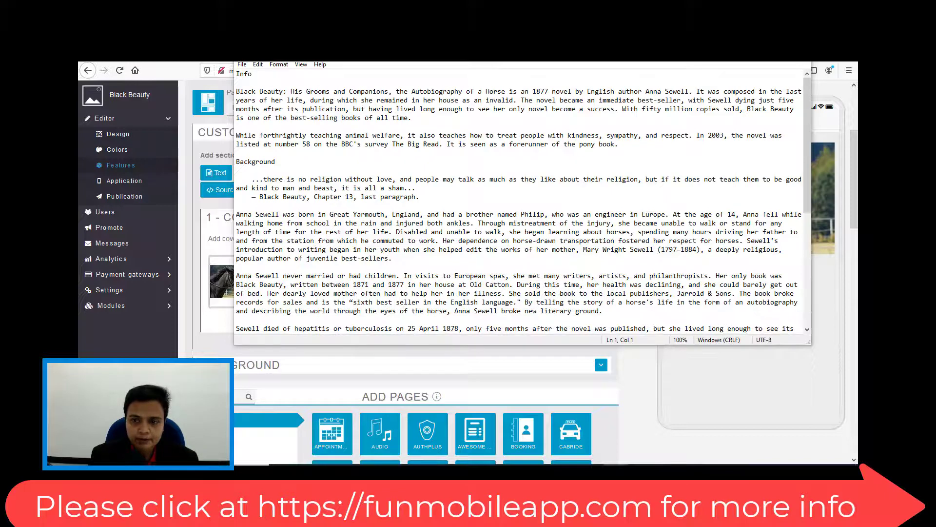
click(746, 52)
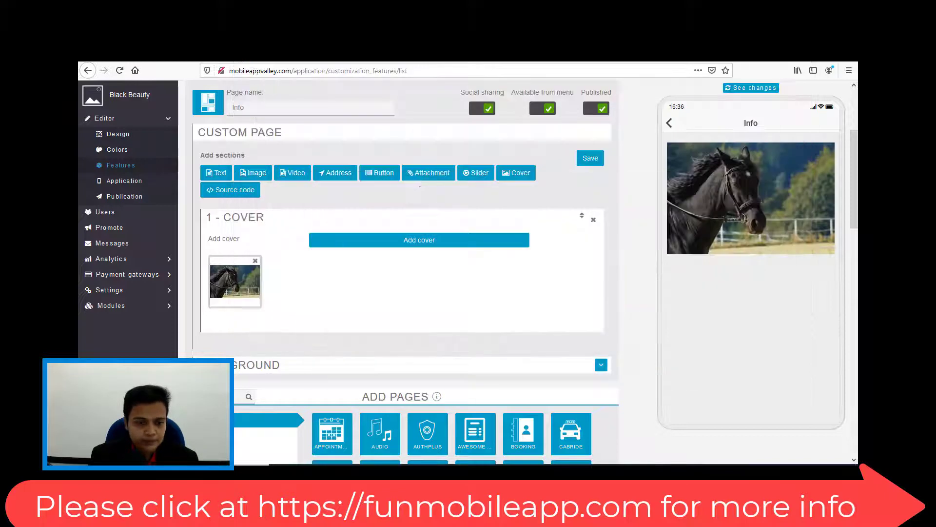
Step: Add a Text section below the cover on the Info page and remove the duplicate third section
click(220, 181)
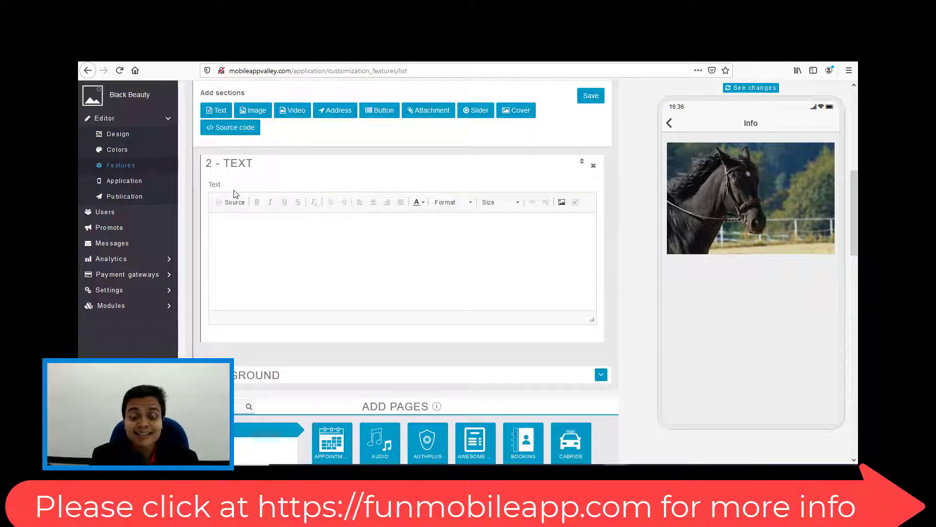
scroll(607, 136, down, 3)
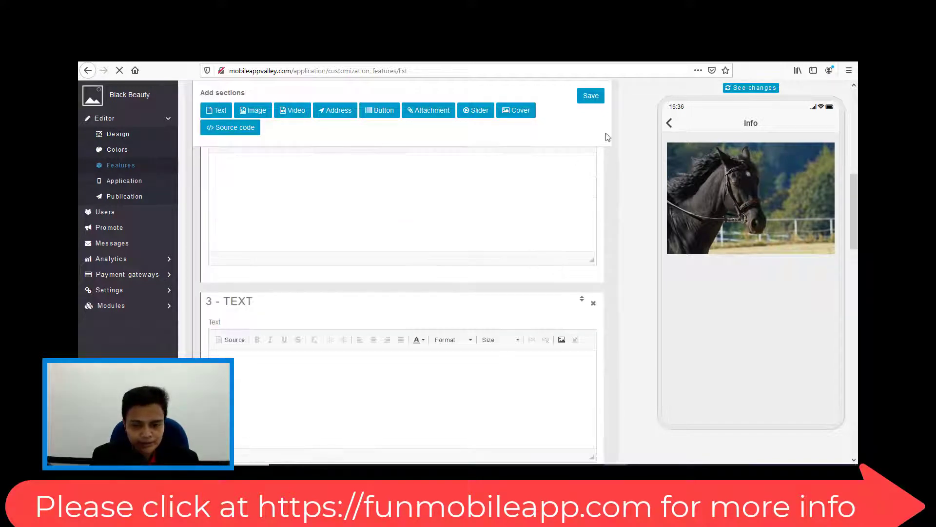
scroll(592, 303, up, 2)
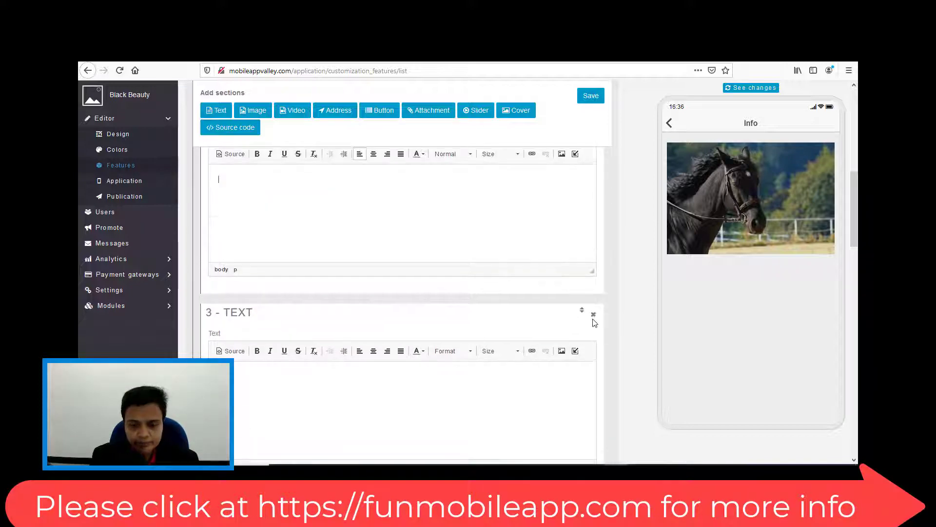
click(594, 316)
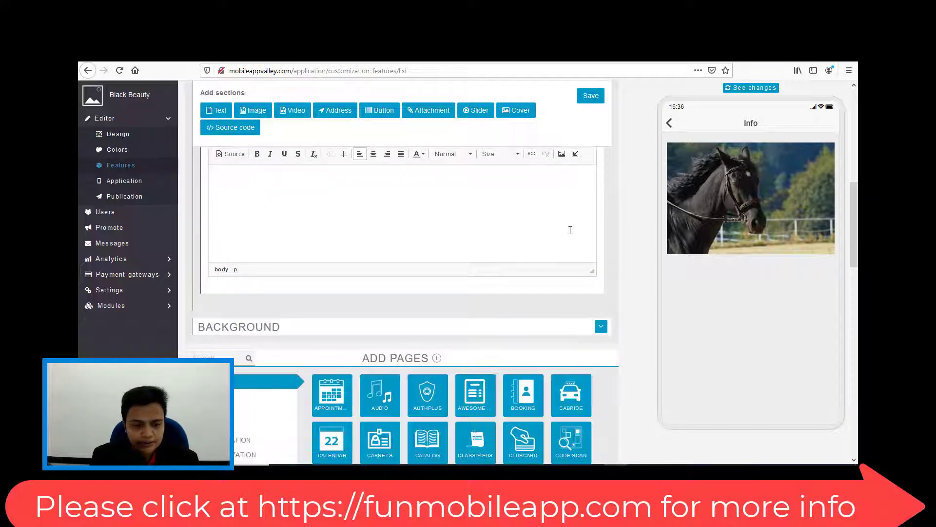
scroll(570, 230, up, 1)
mouse_move(472, 472)
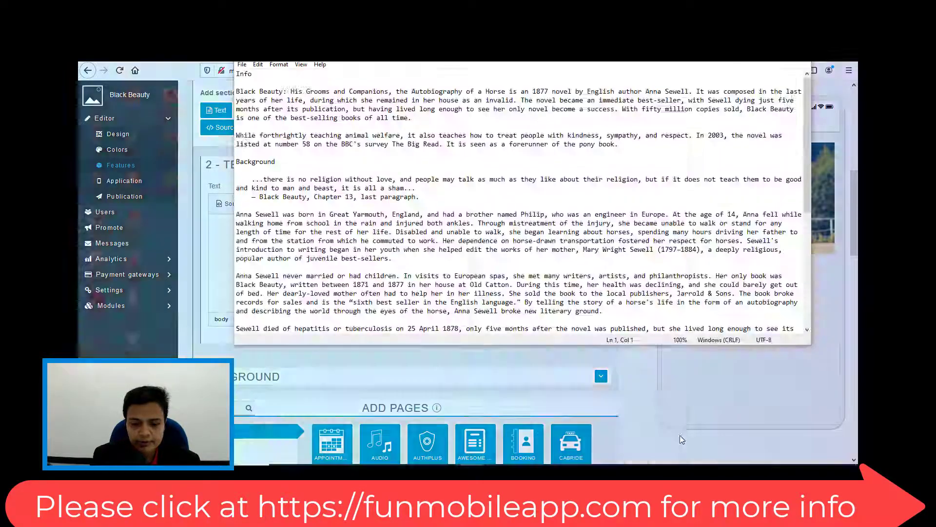
Step: Copy the whole "info and plot of black beauty book" document and paste it into the Text section of the Info page
click(632, 429)
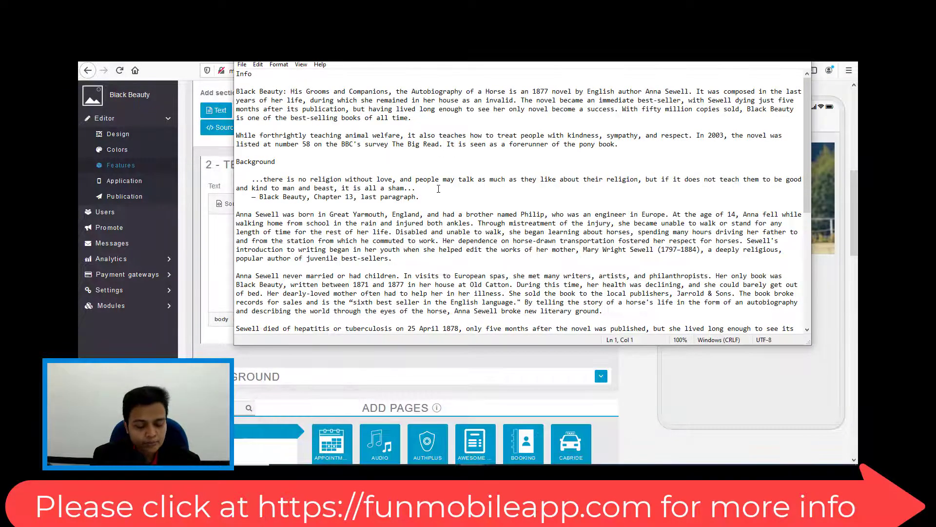
key(ctrl+a)
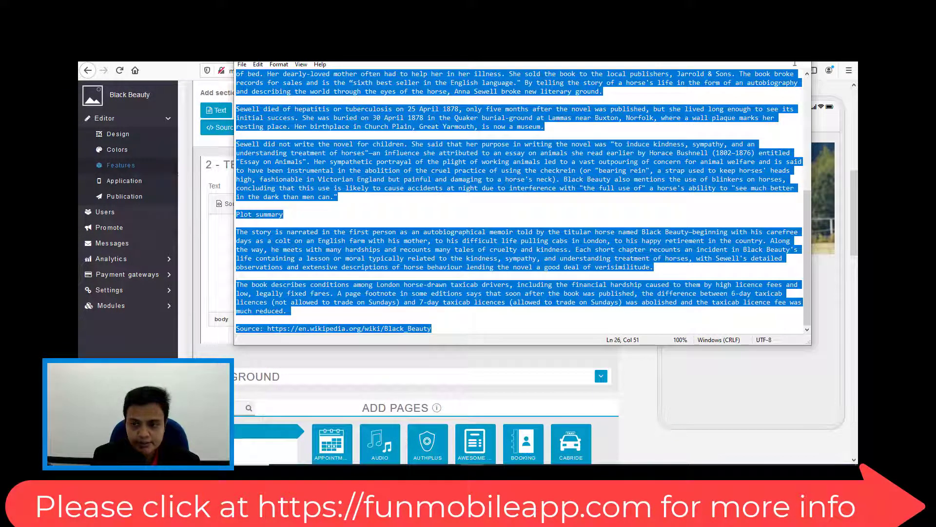
click(756, 52)
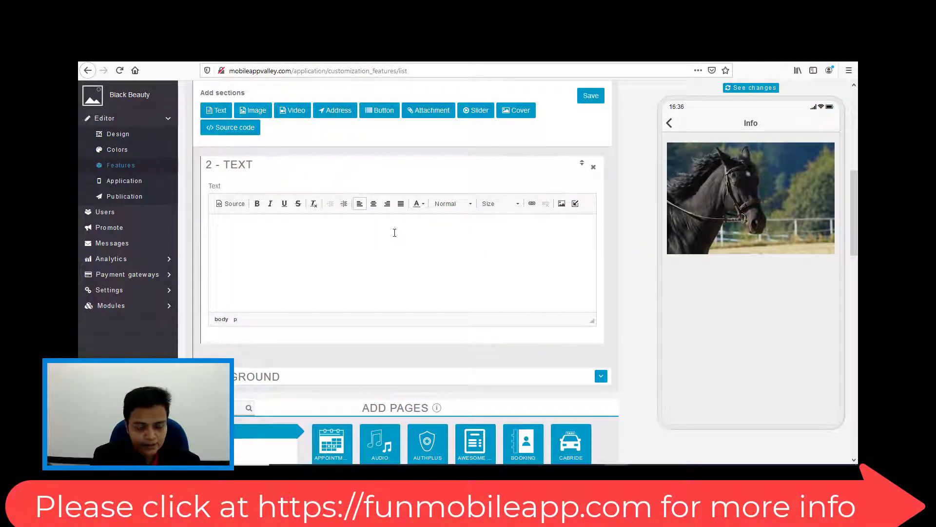
click(395, 233)
key(ctrl+v)
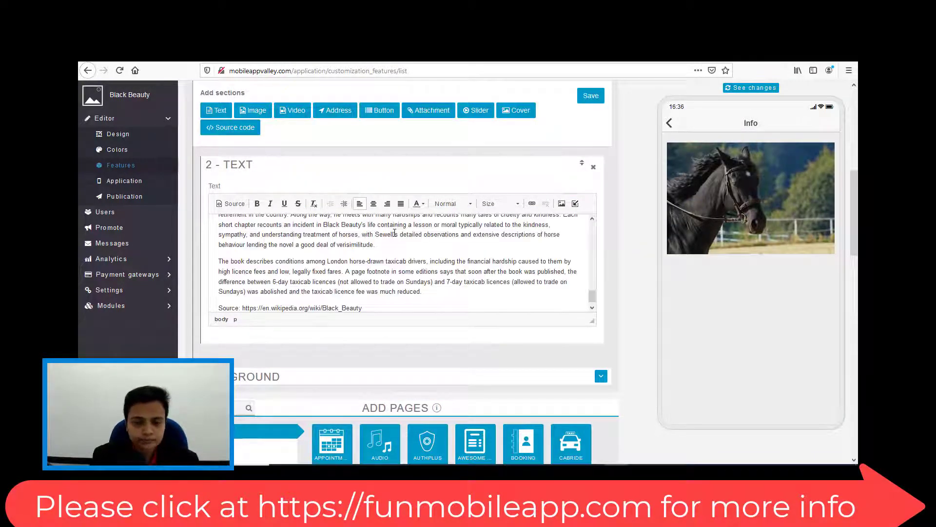
Step: Set all of the pasted text in the Text section to font size 22 and justify it
scroll(272, 226, up, 10)
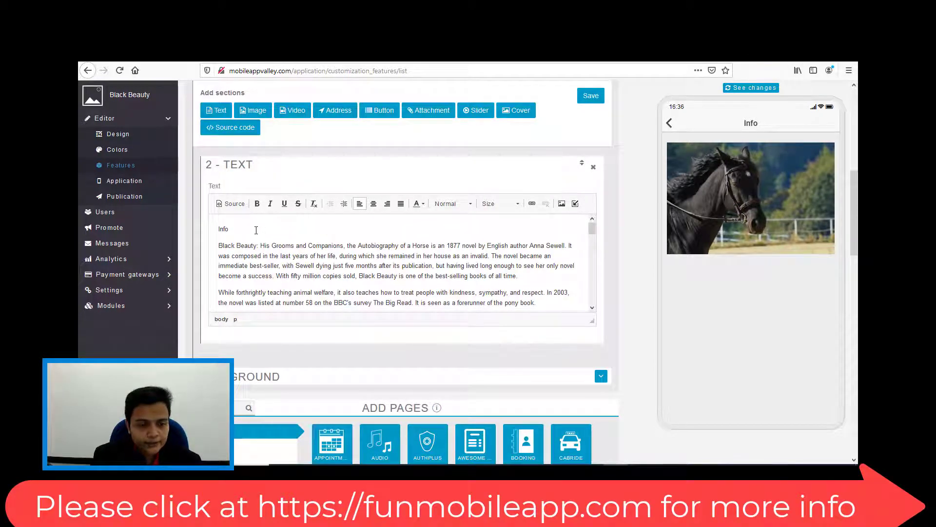
key(ctrl+a)
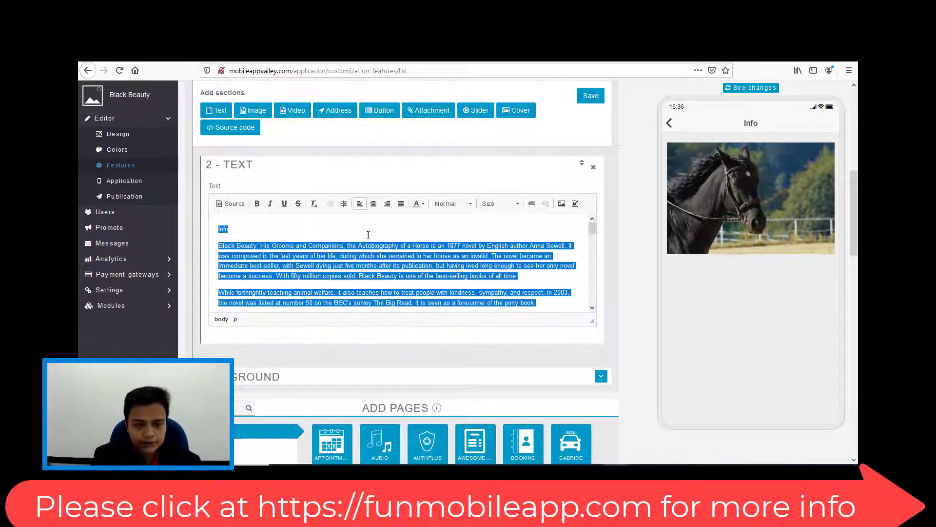
click(516, 208)
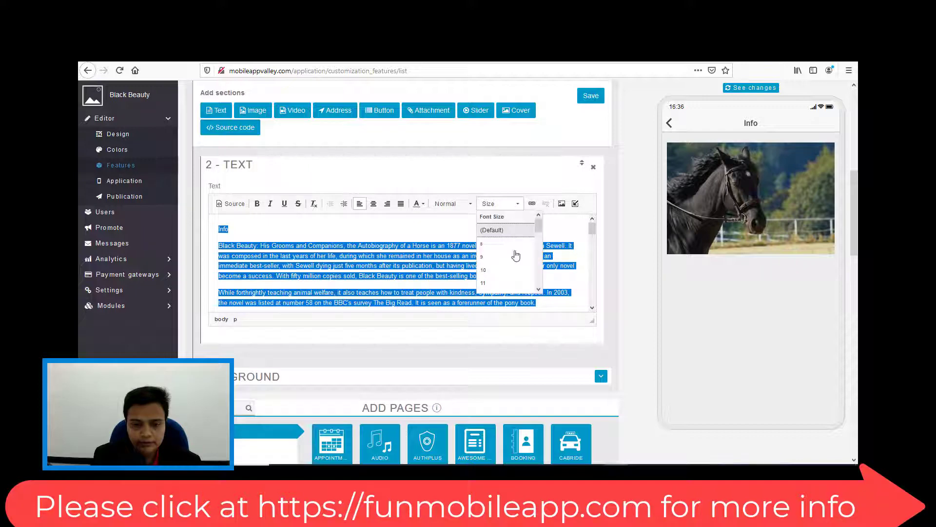
drag(540, 224, 539, 251)
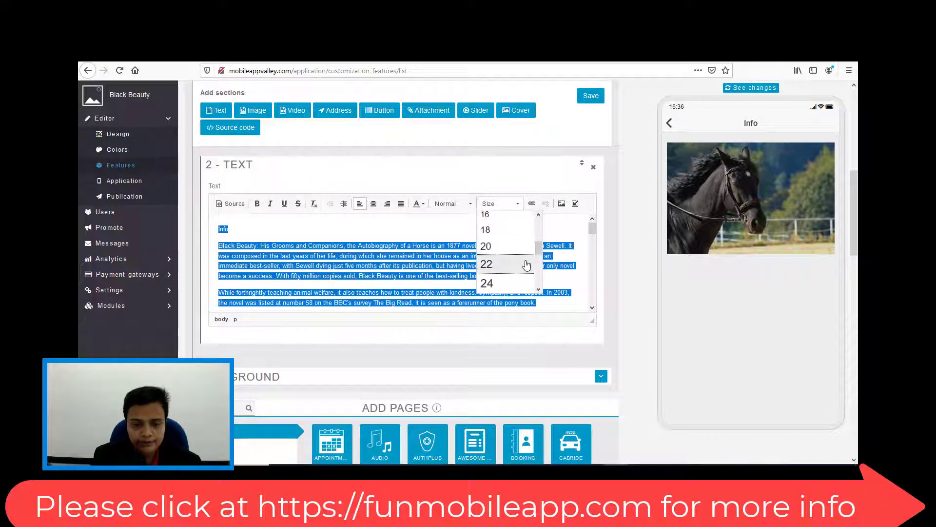
click(526, 264)
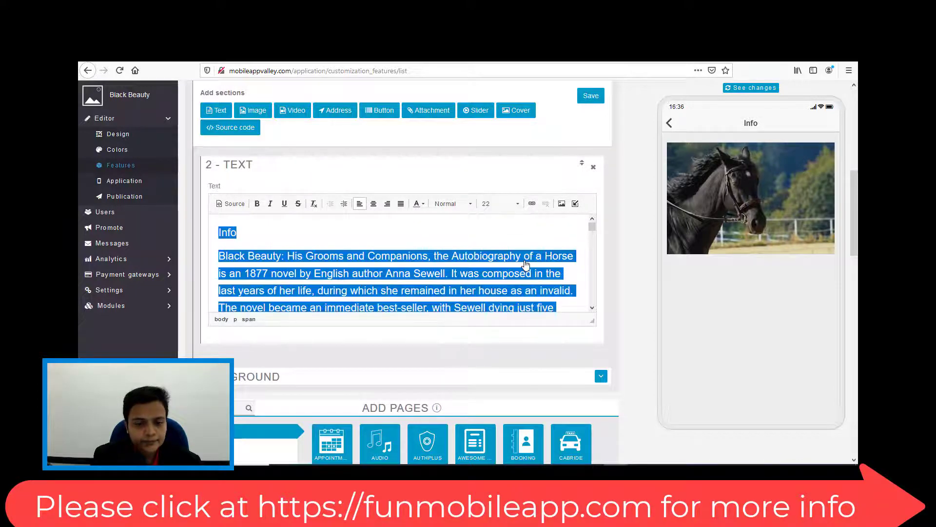
click(401, 205)
Step: Format the "Info" heading at the start of the text as centered, bold and underlined at font size 24
drag(237, 233, 218, 232)
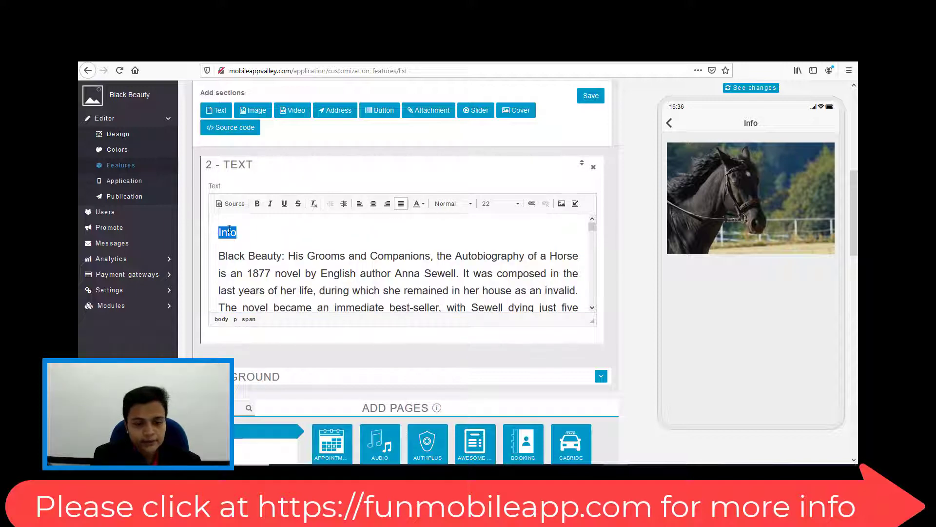
click(374, 204)
click(257, 204)
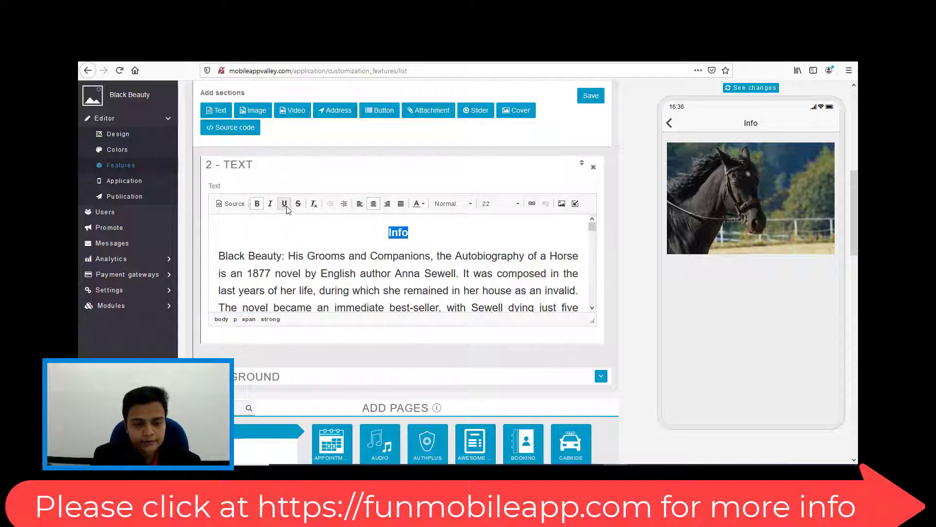
click(285, 205)
click(519, 205)
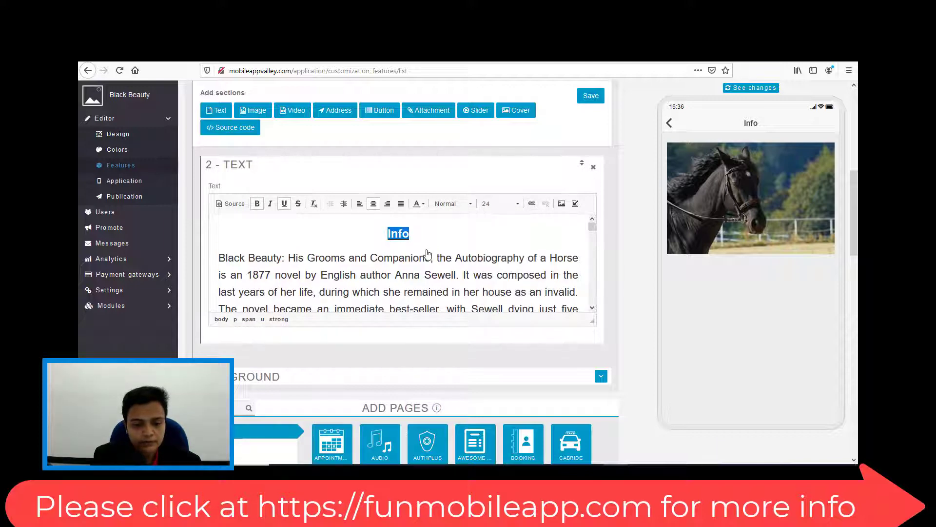
Step: Format the "Background" heading in the text as centered, bold and underlined at font size 24
scroll(427, 255, down, 5)
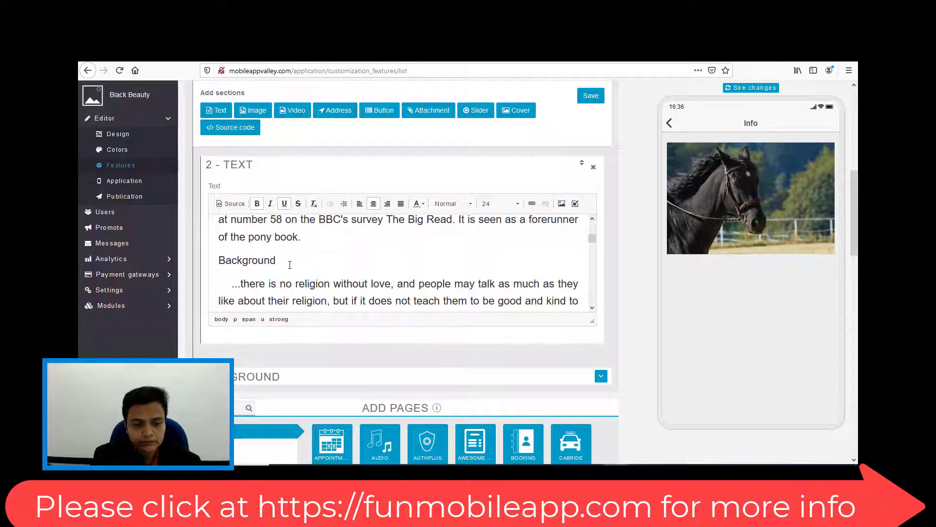
drag(290, 265, 202, 266)
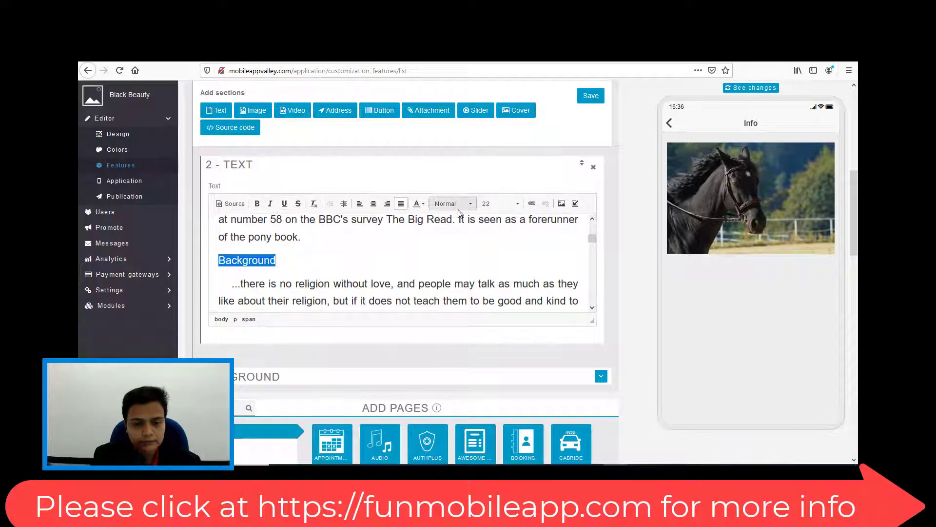
click(374, 204)
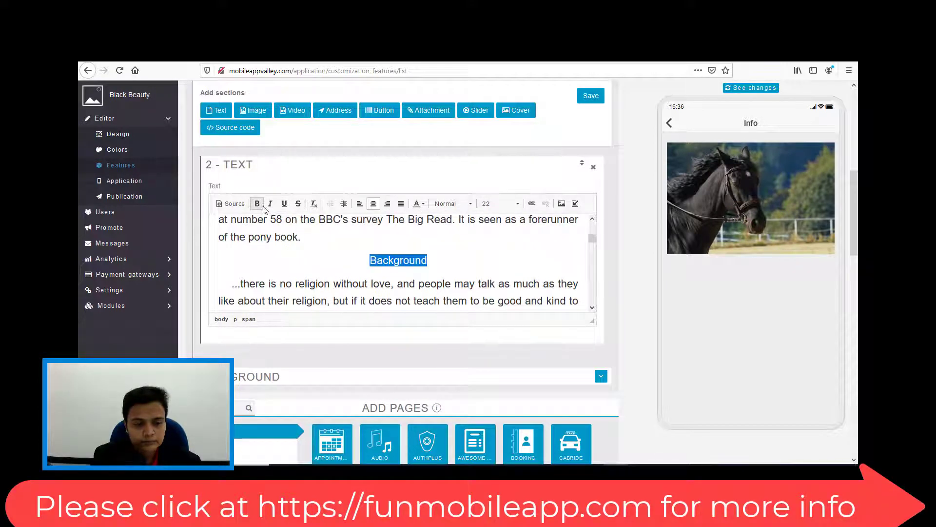
click(262, 205)
click(284, 204)
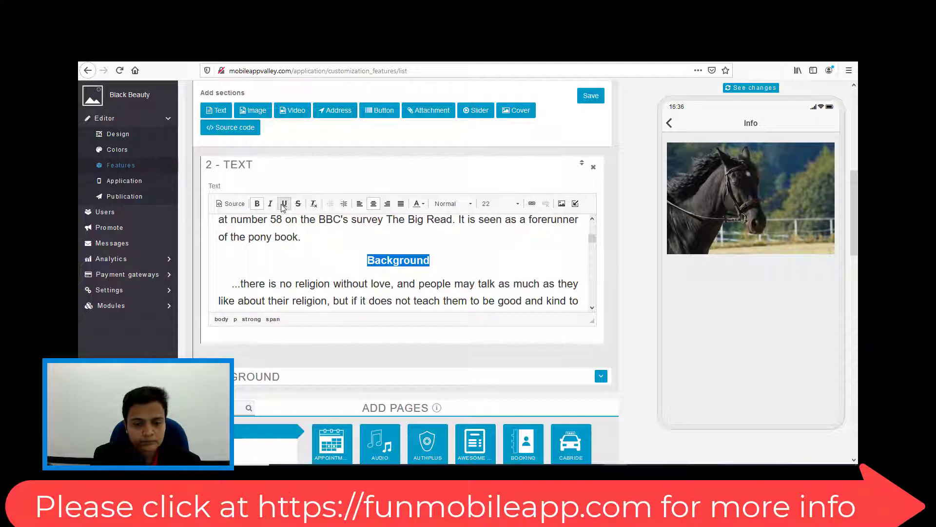
click(516, 204)
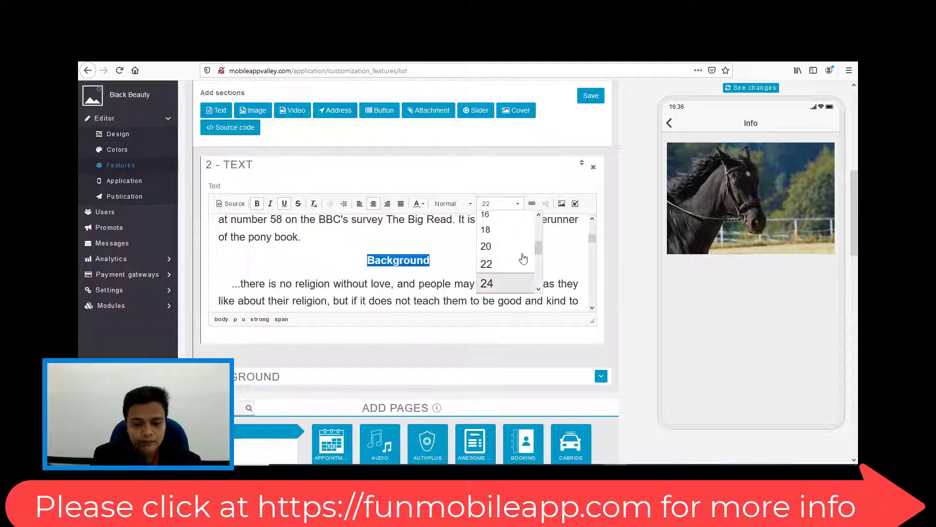
click(511, 281)
click(307, 241)
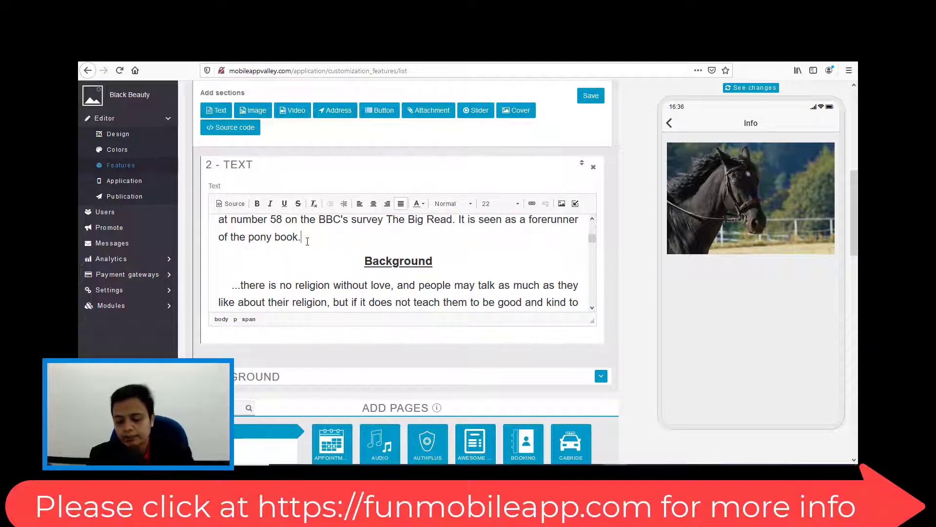
Step: Look through the formatted text in the Text section and save the Info custom page
scroll(312, 244, down, 10)
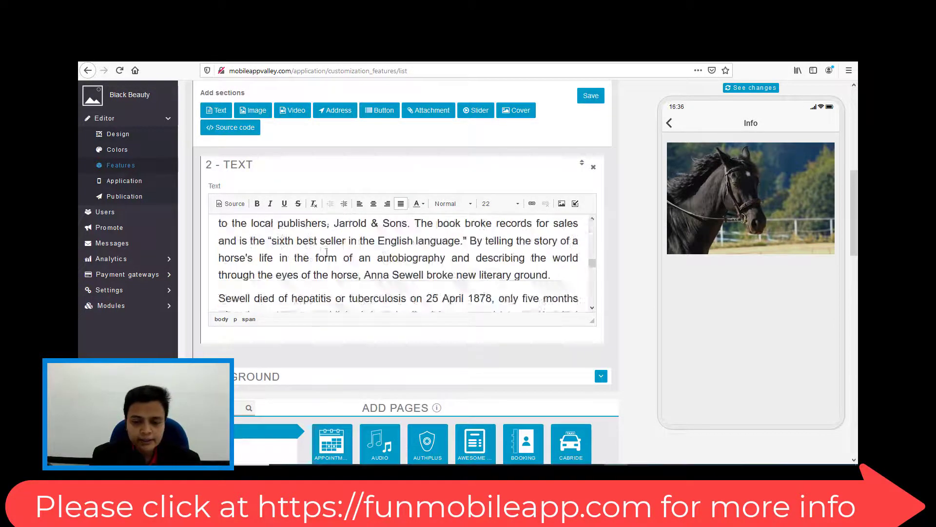
scroll(327, 253, down, 3)
scroll(326, 254, up, 15)
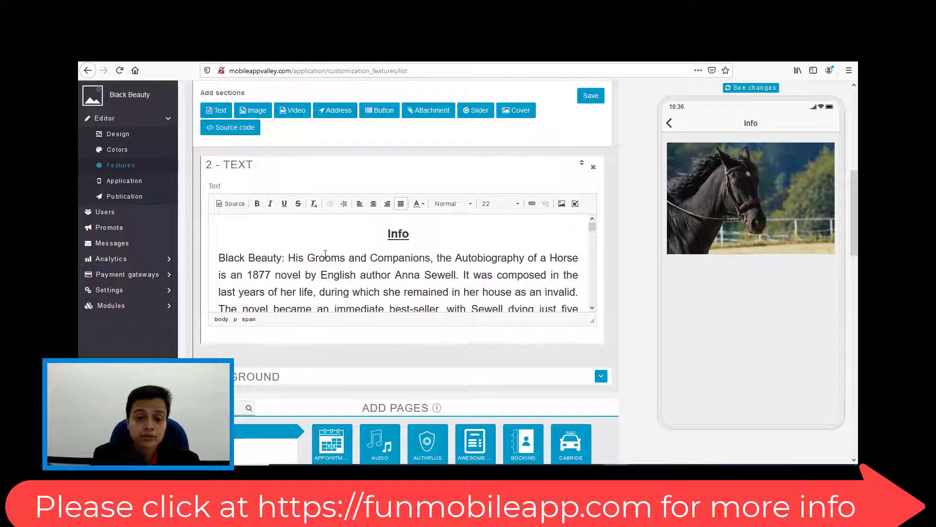
scroll(326, 254, up, 3)
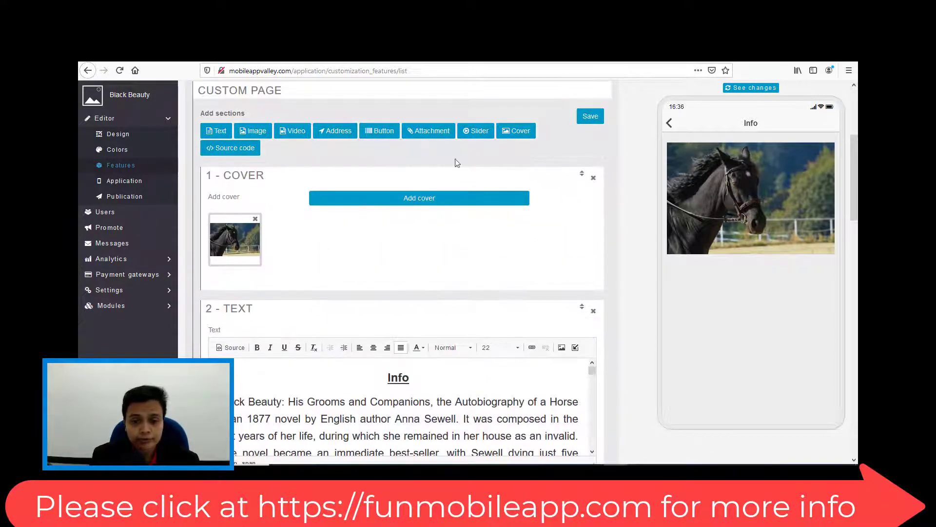
click(599, 120)
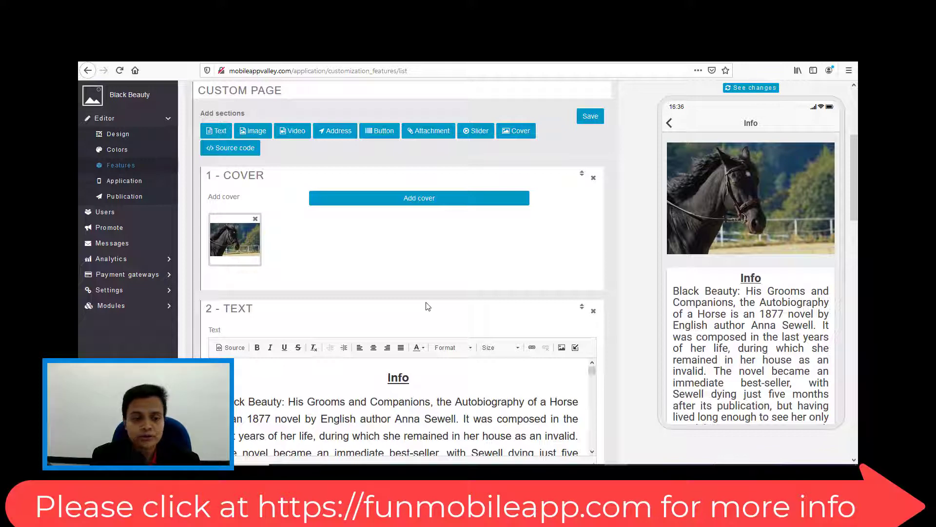
Step: Search the available page types for "eb" and add an Ebook page to the app
scroll(428, 307, down, 2)
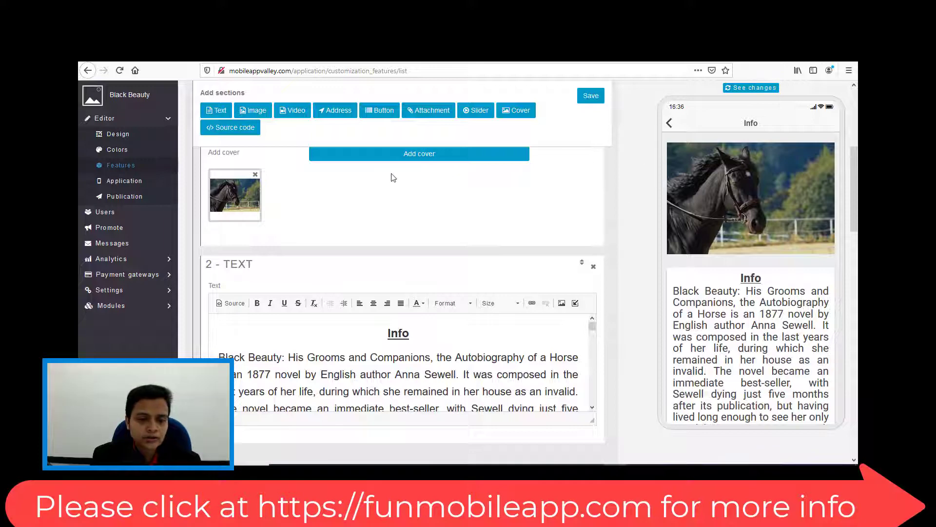
scroll(439, 262, down, 7)
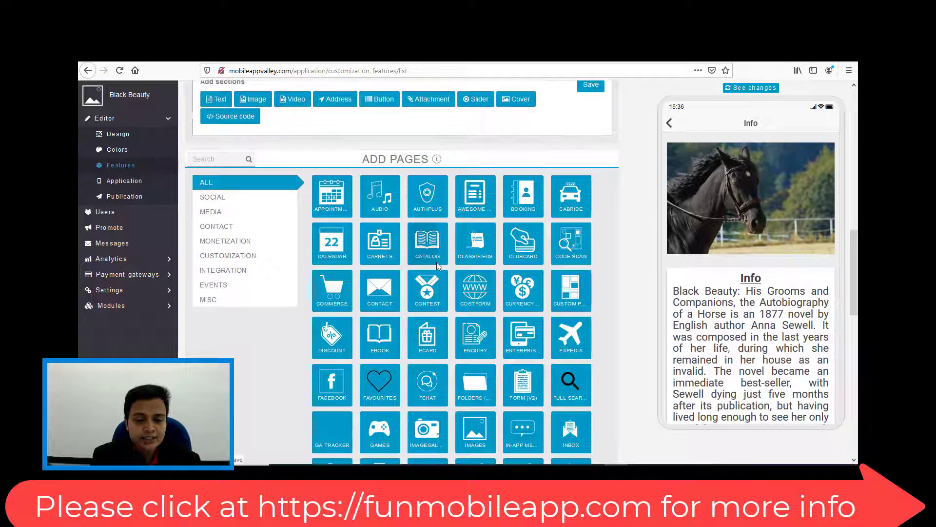
click(224, 163)
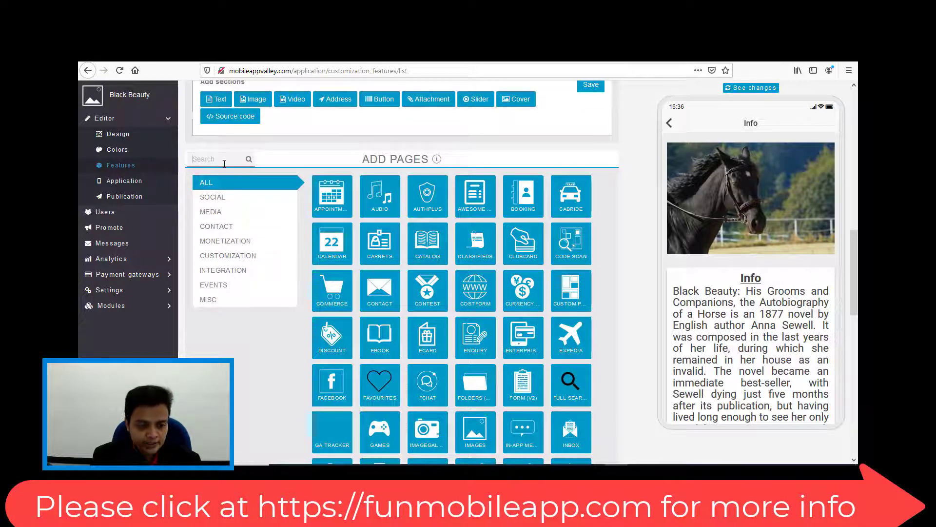
text(ebo)
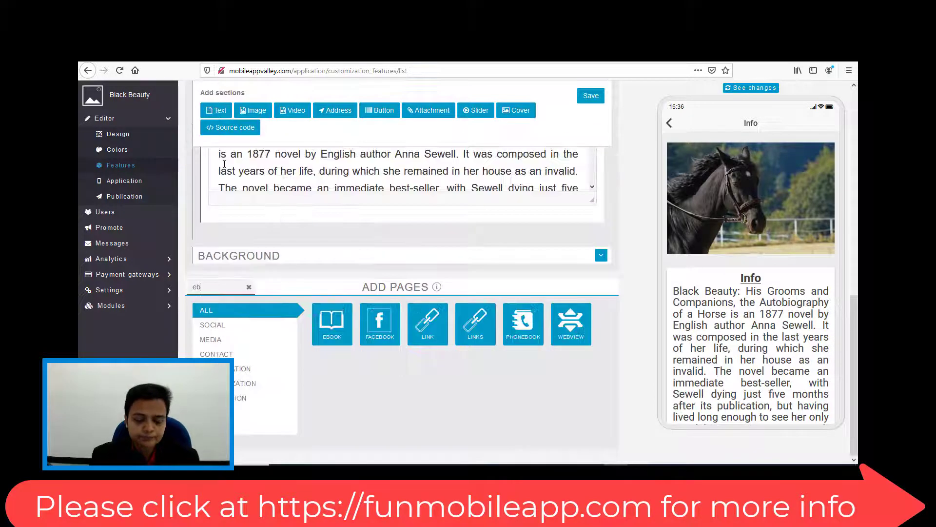
click(337, 333)
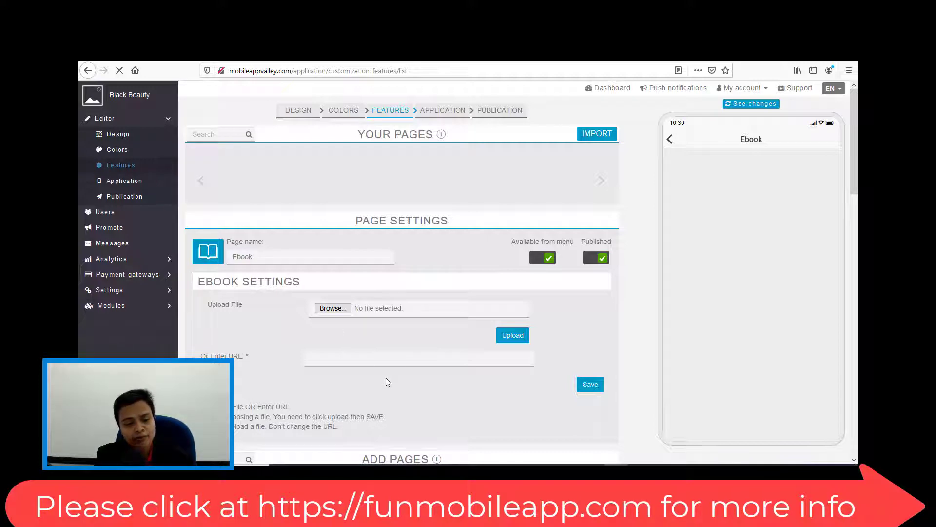
Step: Choose the PDF "Ammended_The Project Gutenberg EBook of Black Beauty" from the black beauty "pdf" folder as the Ebook page's upload file
scroll(385, 379, down, 2)
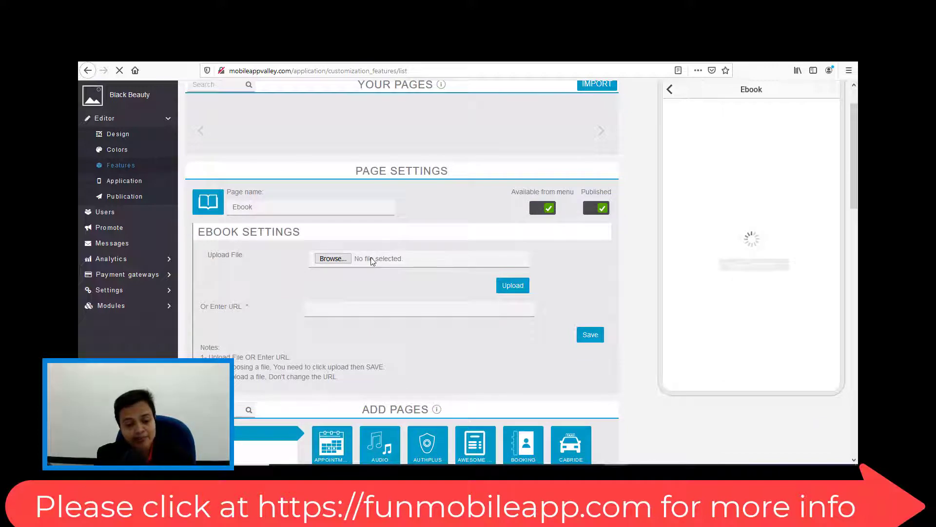
click(354, 309)
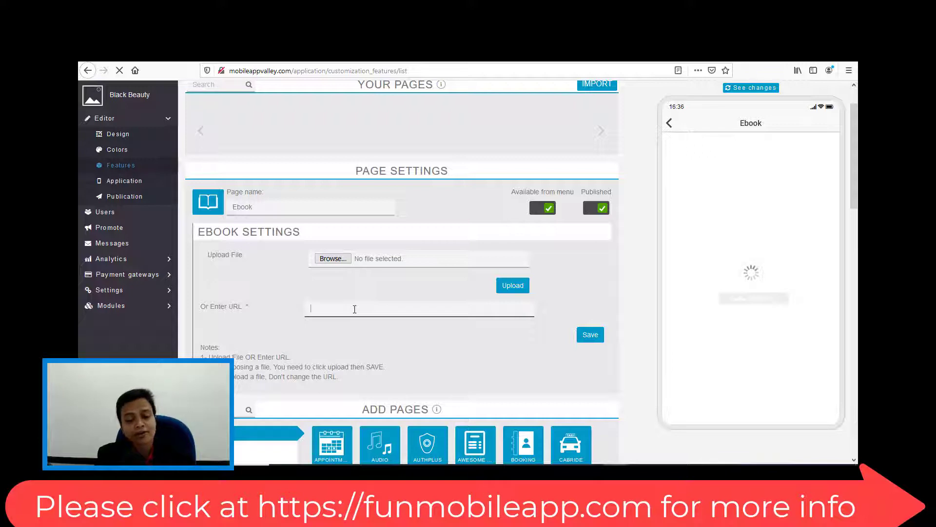
click(342, 259)
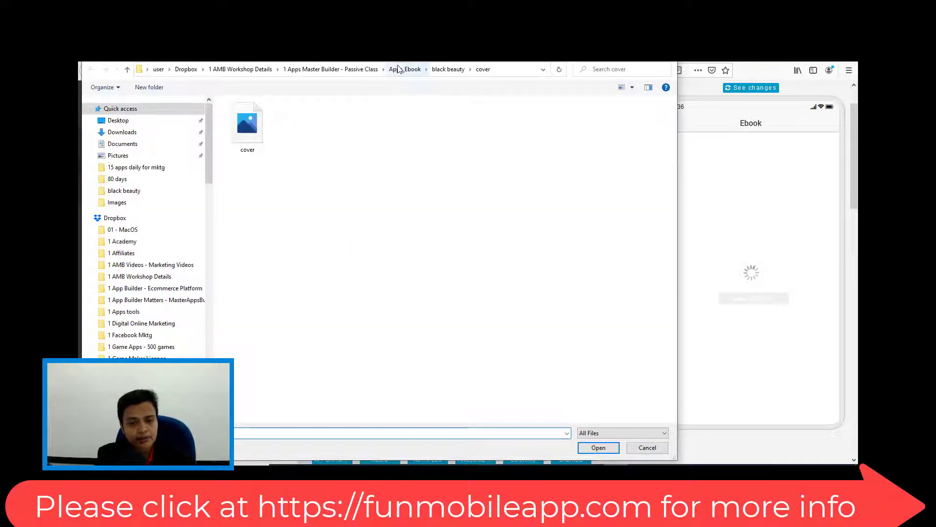
click(441, 74)
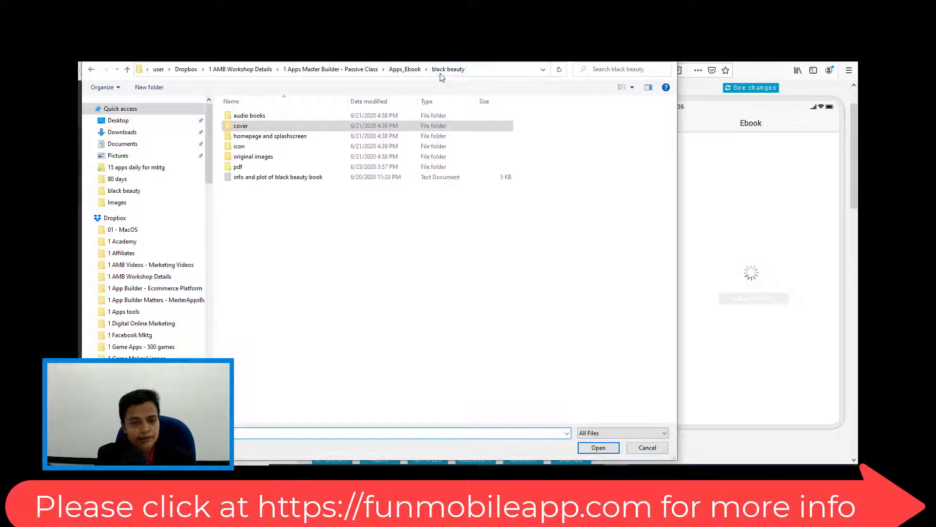
click(275, 167)
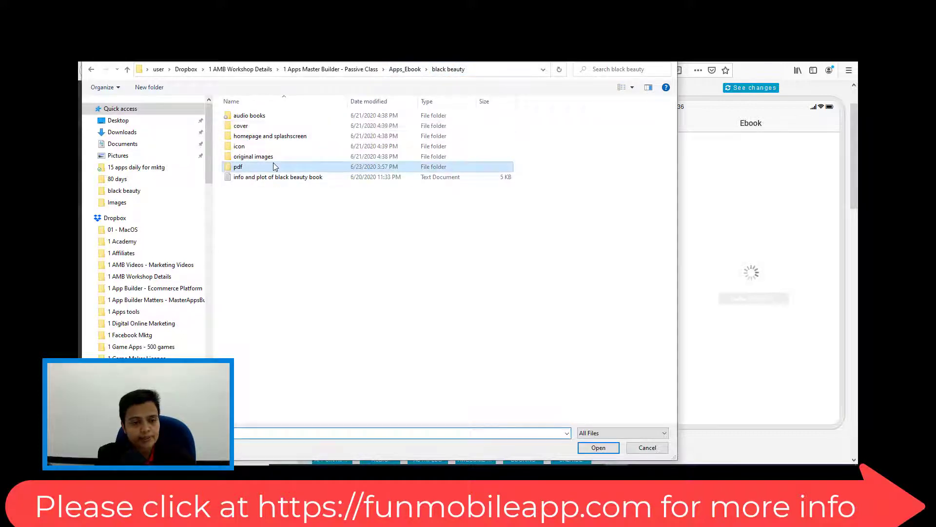
double_click(276, 167)
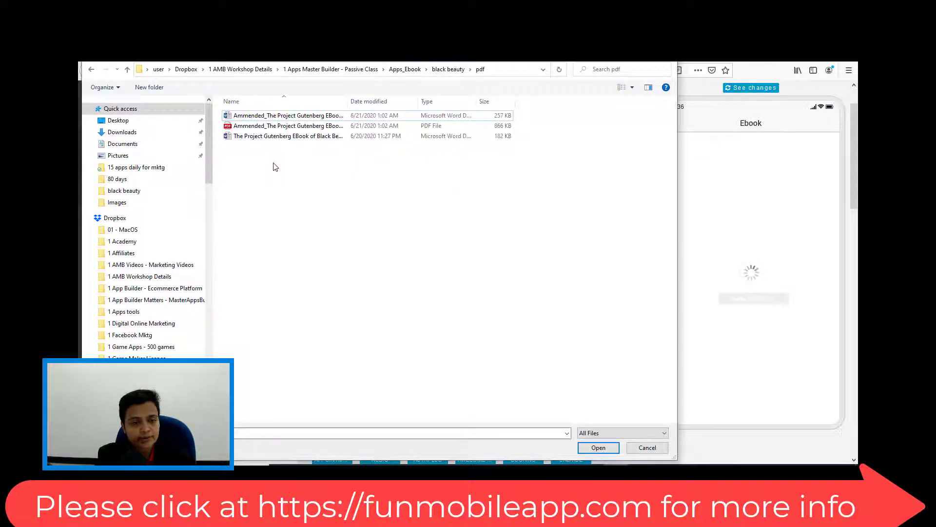
click(316, 129)
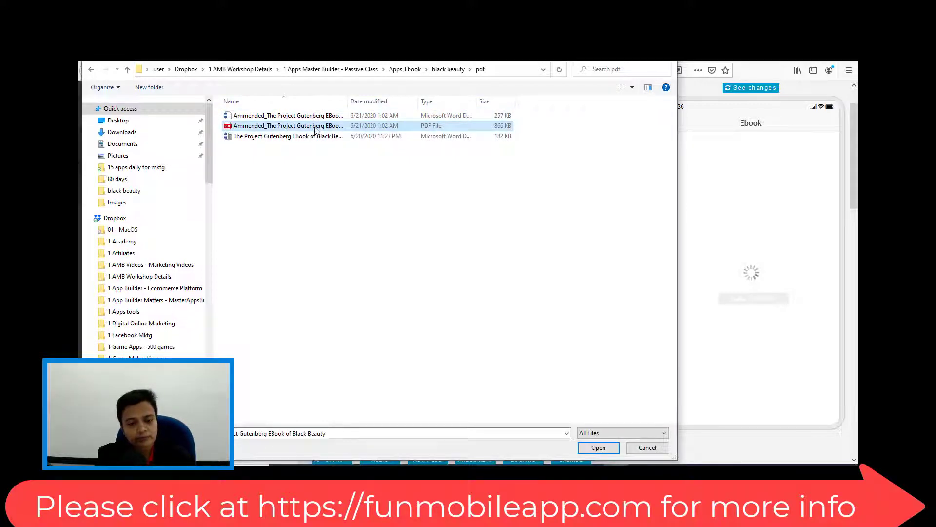
double_click(316, 127)
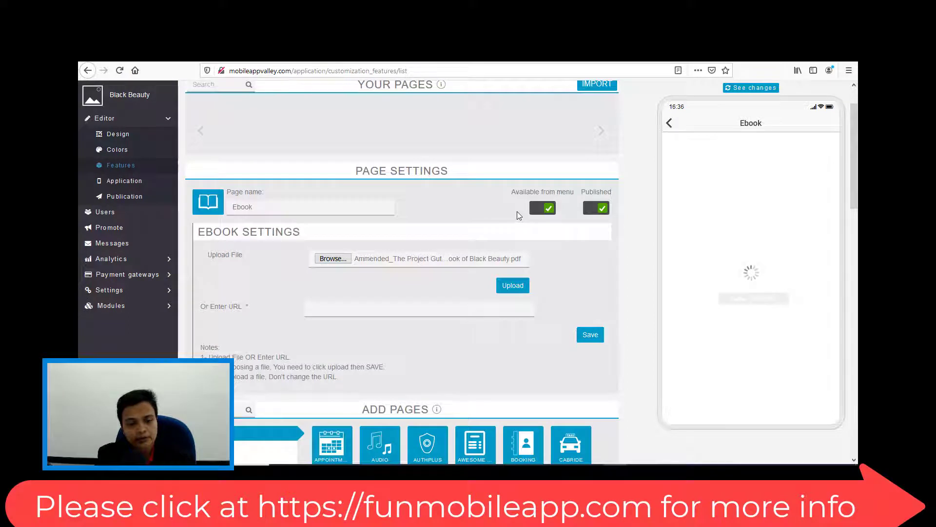
Step: Upload the chosen Black Beauty PDF to the Ebook page and save the Ebook settings
click(516, 286)
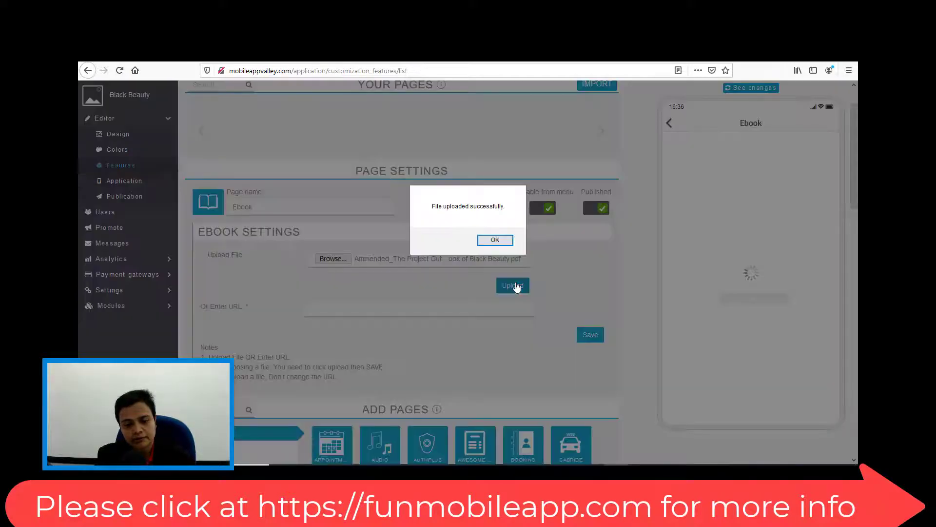
click(508, 242)
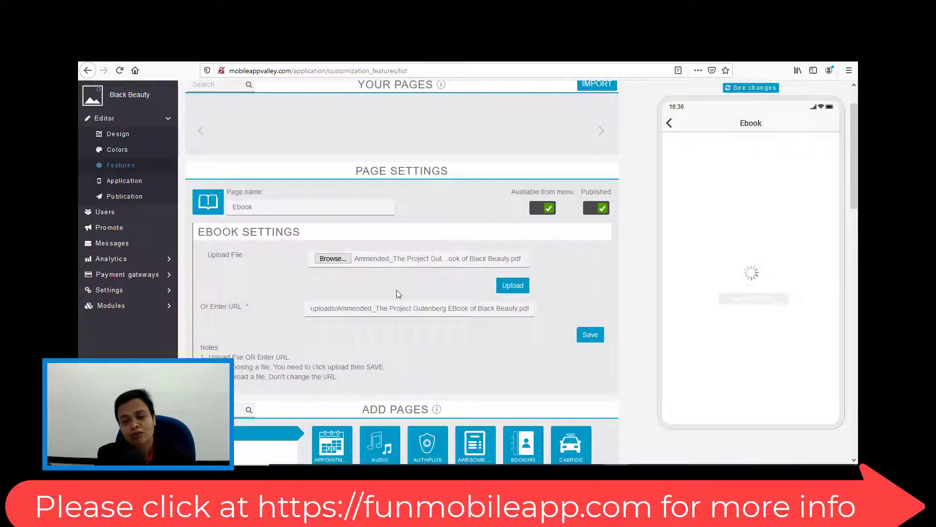
click(590, 335)
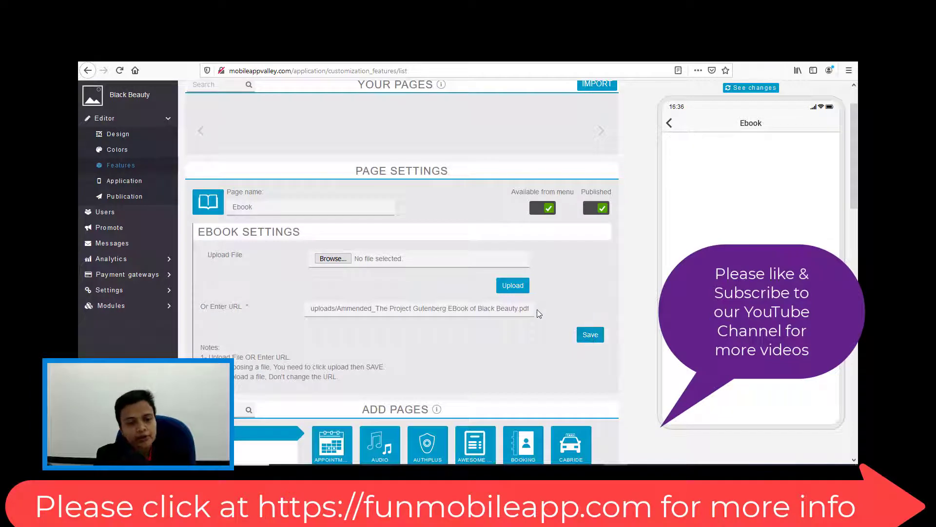
Step: Search the available page types for "link", look over the matching page types and clear the search
scroll(537, 309, down, 7)
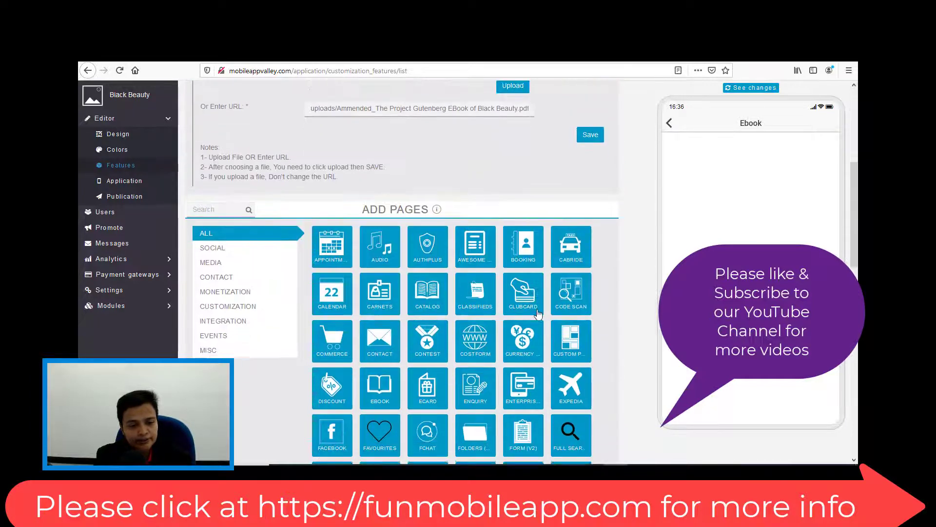
scroll(539, 314, up, 4)
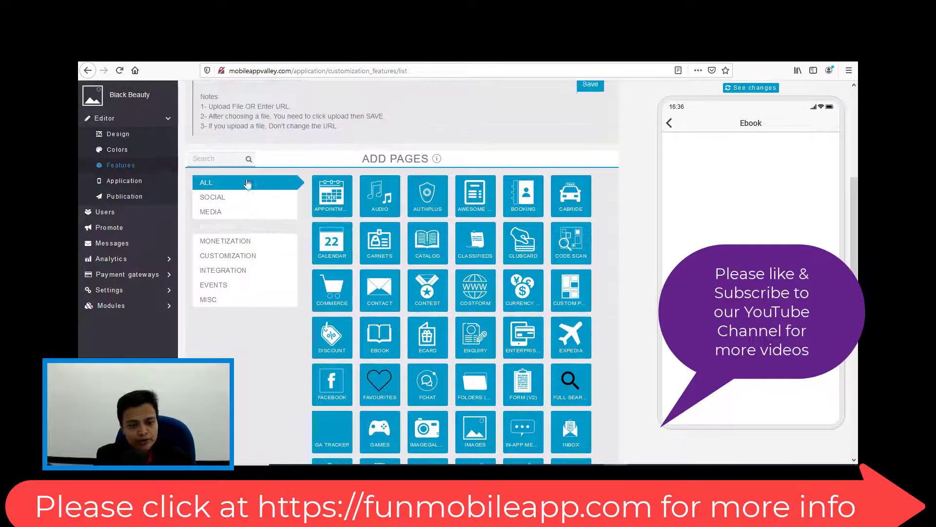
scroll(251, 247, down, 2)
scroll(234, 224, up, 4)
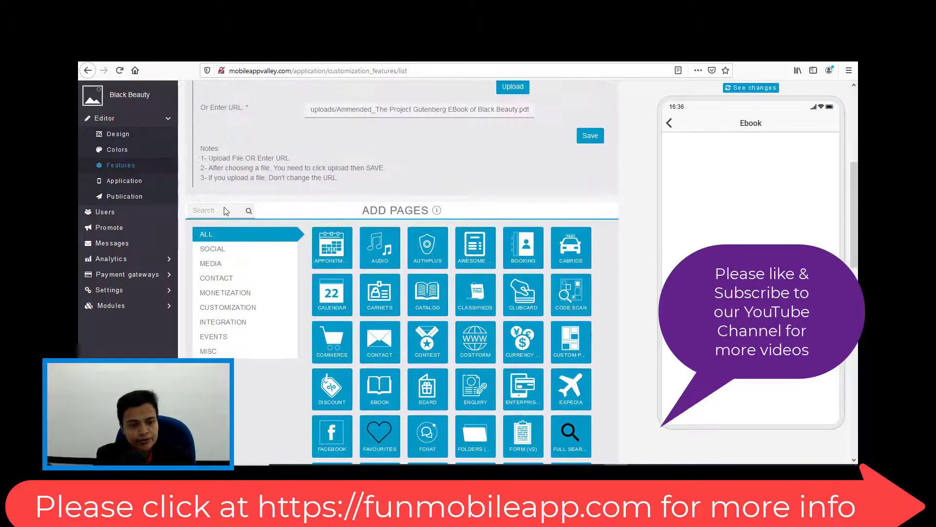
click(223, 211)
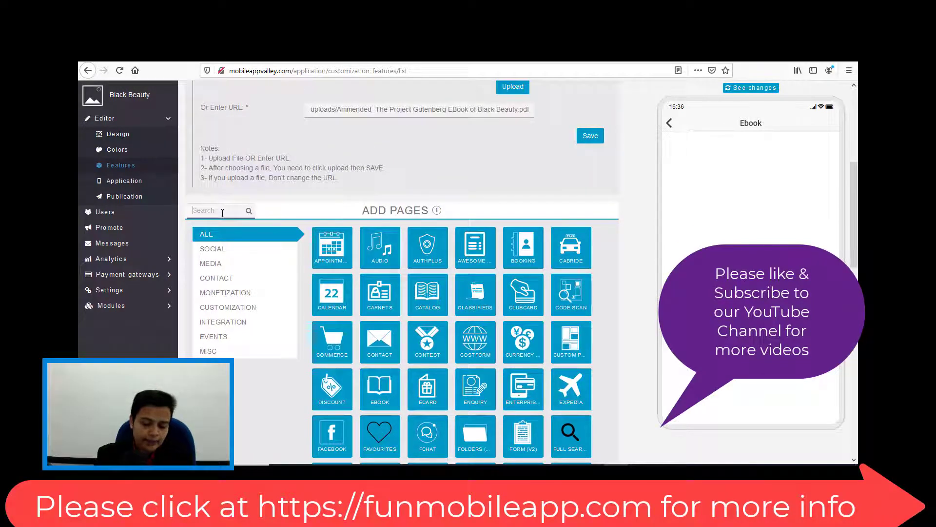
text(link)
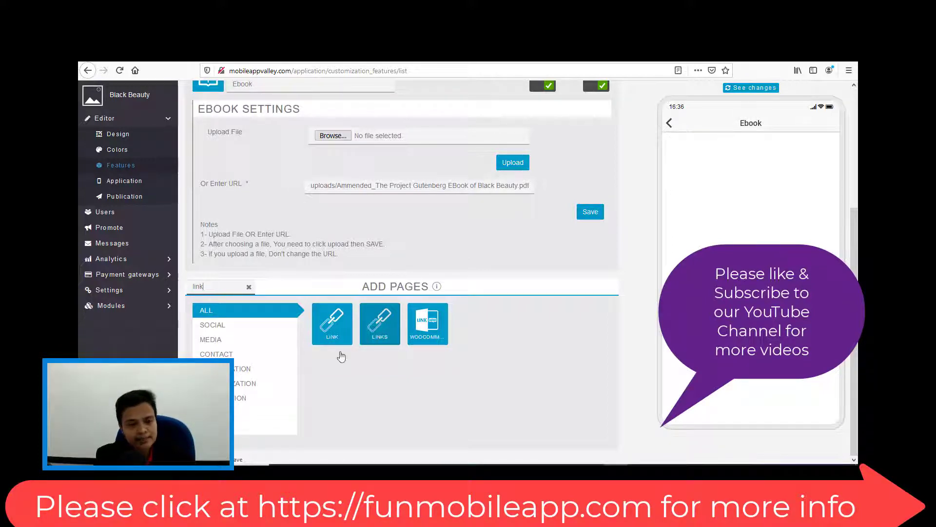
scroll(321, 373, up, 5)
scroll(321, 373, down, 3)
scroll(322, 376, down, 1)
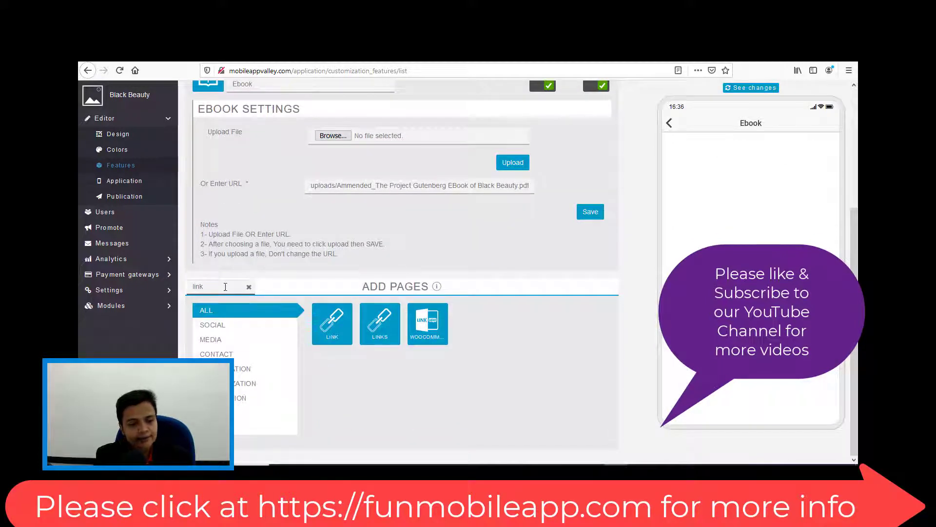
drag(241, 287, 154, 289)
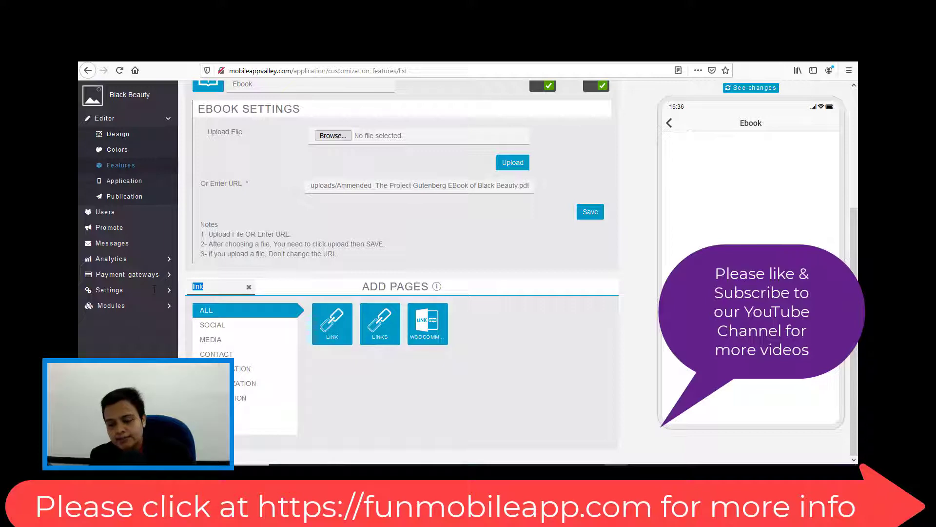
key(BackSpace)
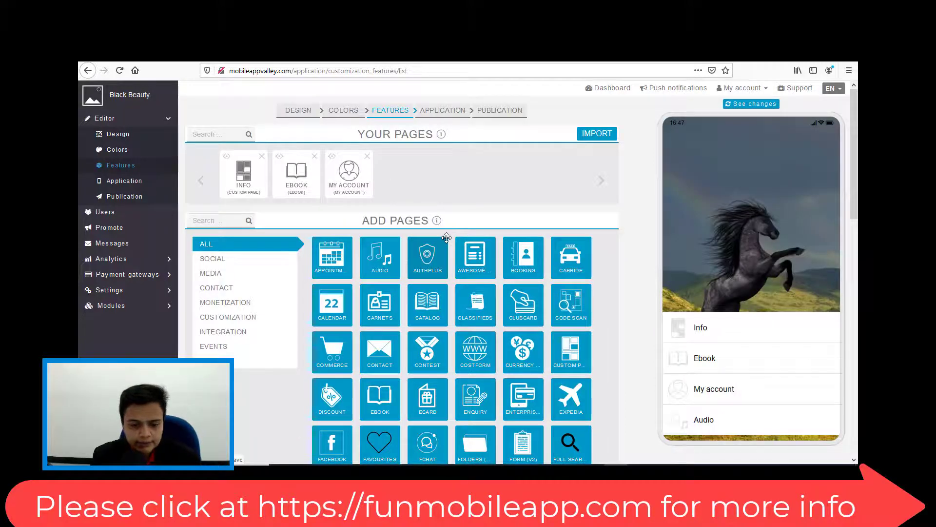
Step: Add an Audio page found by searching the page types for "audio" and place it before My Account in the page order
scroll(449, 250, down, 3)
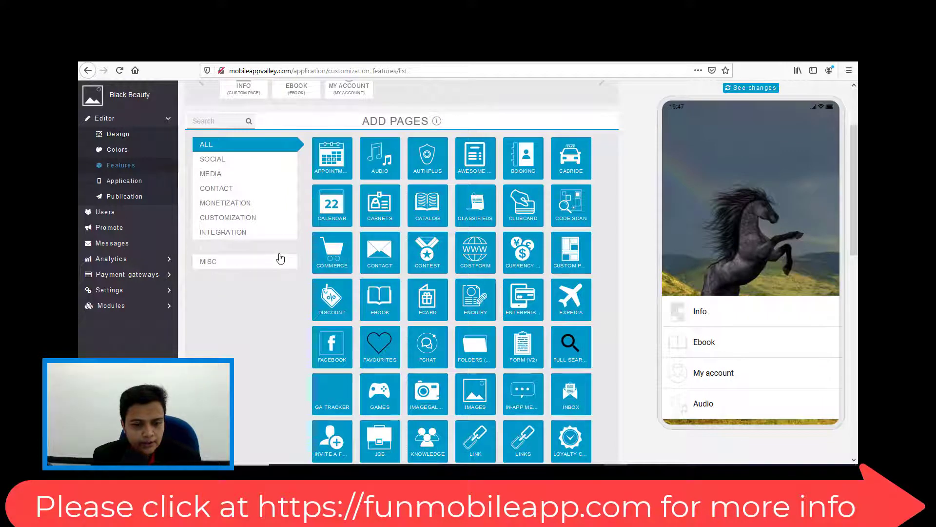
scroll(261, 177, up, 1)
text(a)
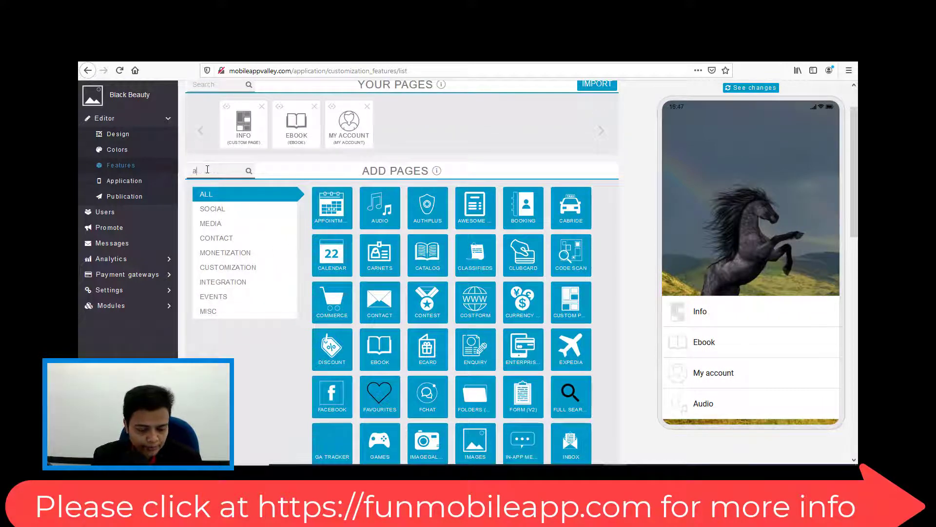
text(udio)
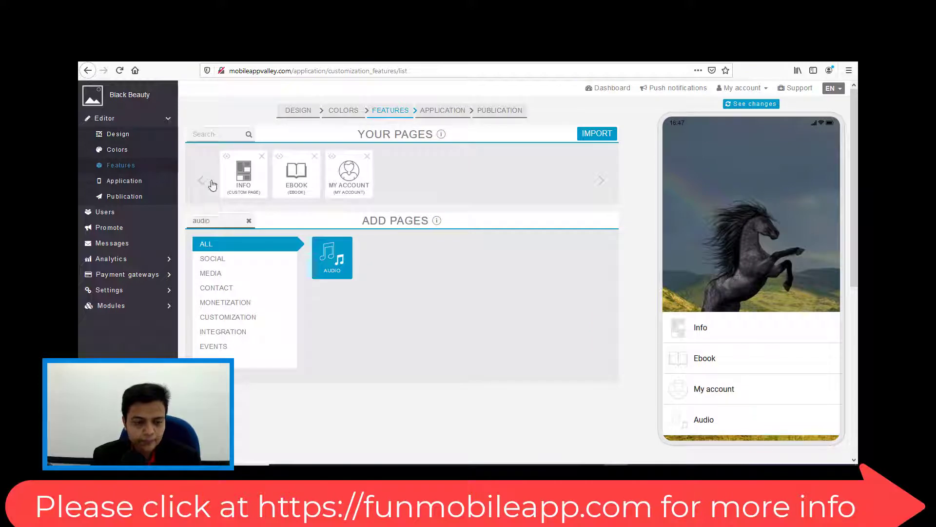
click(334, 262)
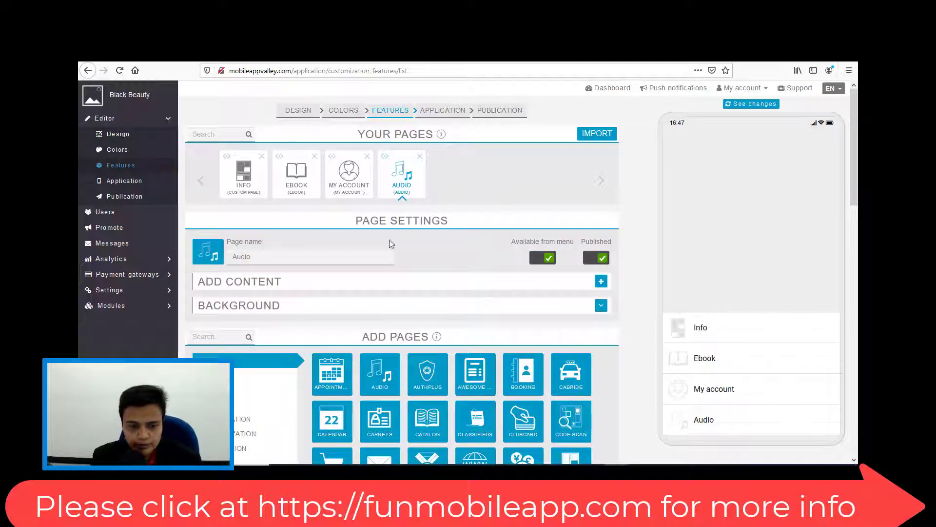
click(265, 258)
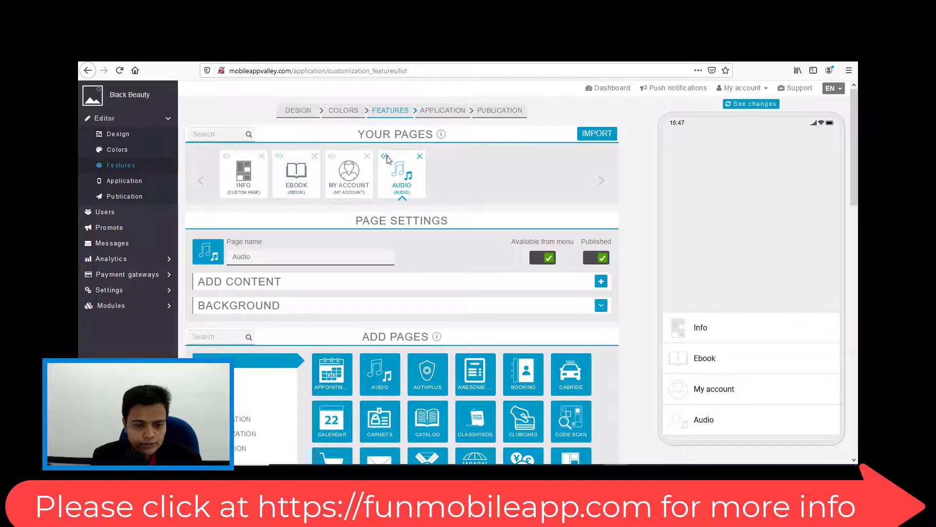
drag(386, 159, 328, 160)
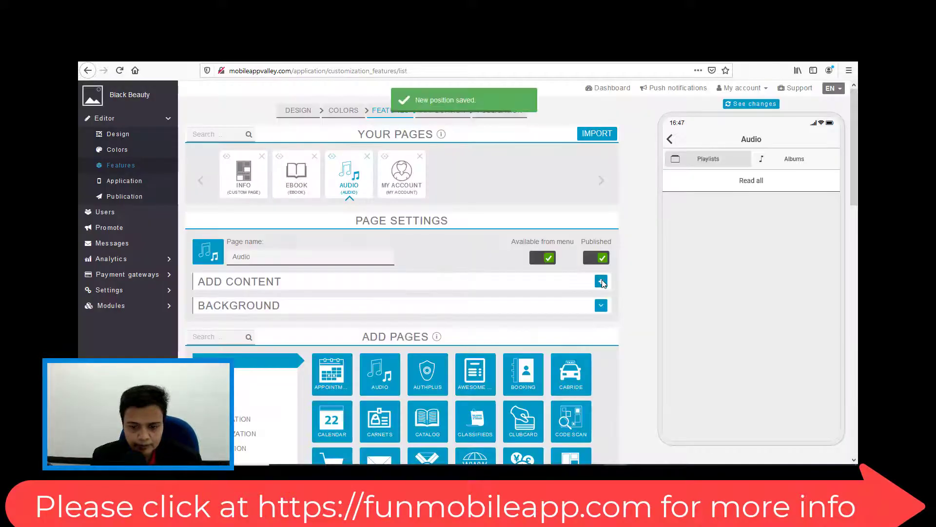
Step: Start a new playlist on the Audio page and give it the picture "bookcover_upload", accepting the full crop
click(601, 282)
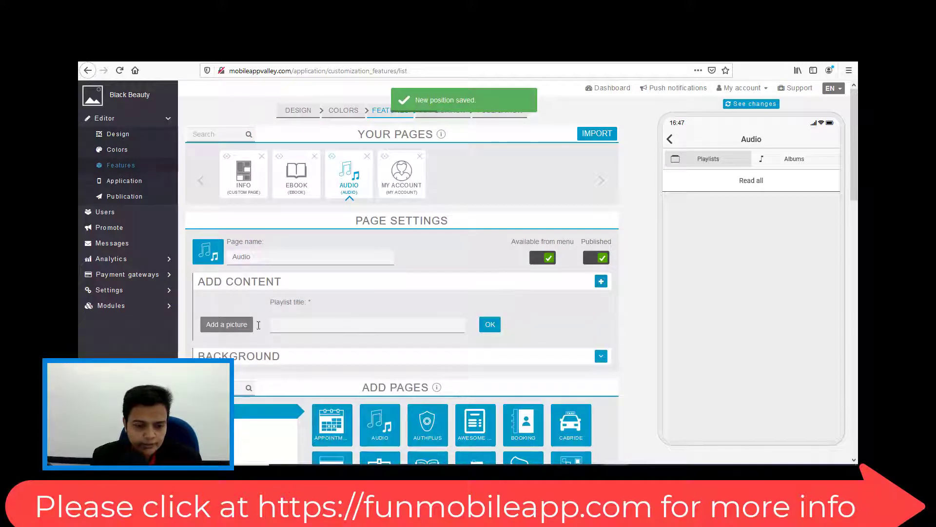
click(233, 330)
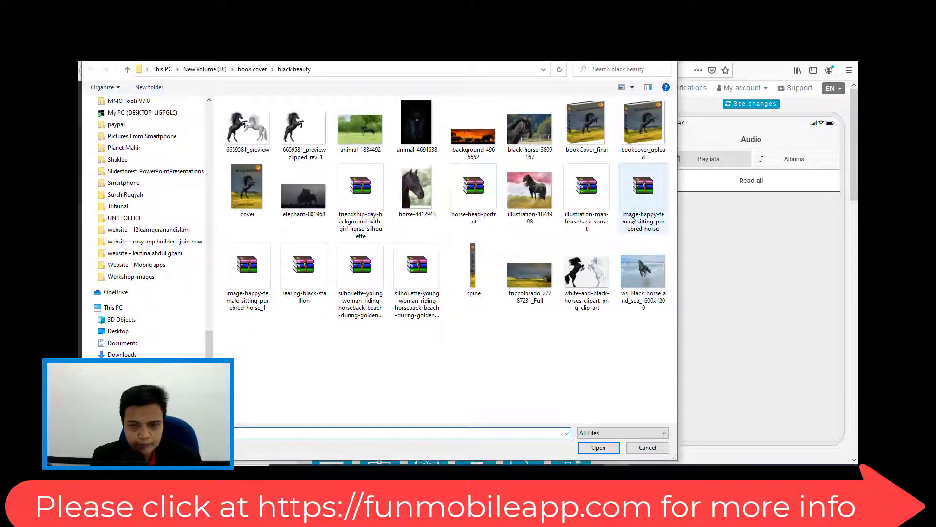
double_click(654, 128)
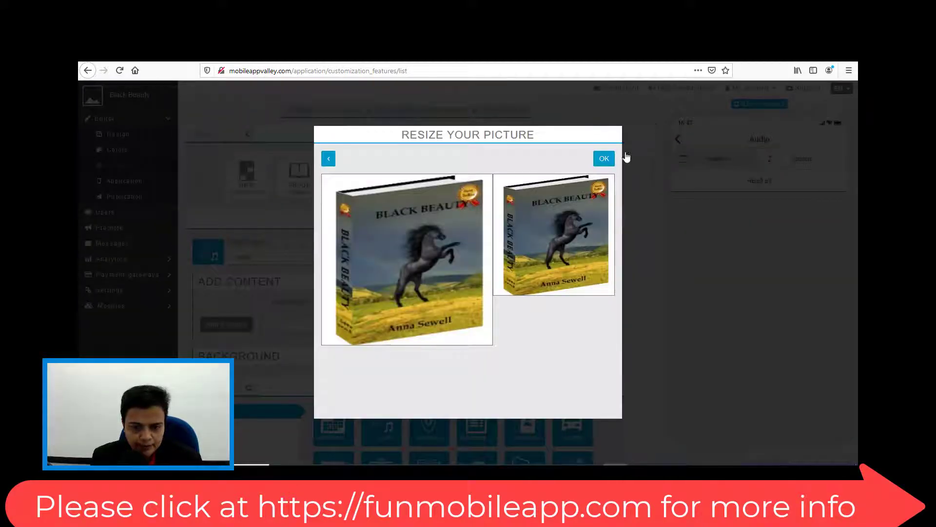
click(605, 160)
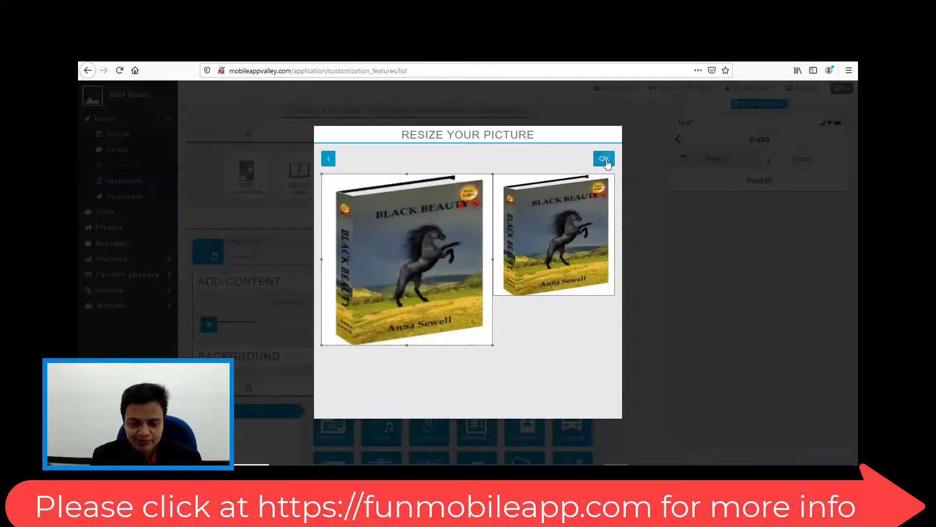
click(605, 159)
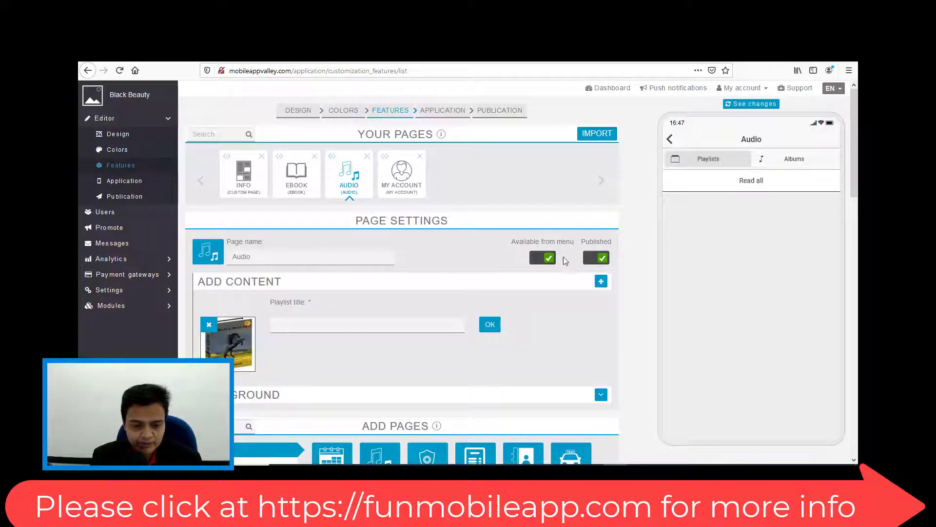
Step: Title the playlist "Ebook Audio" and create it
scroll(463, 273, down, 1)
click(408, 275)
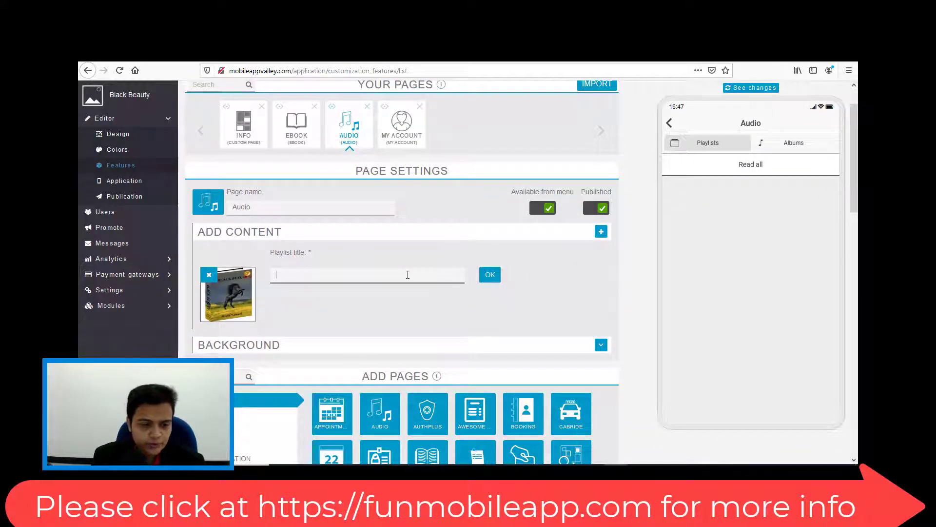
text(E)
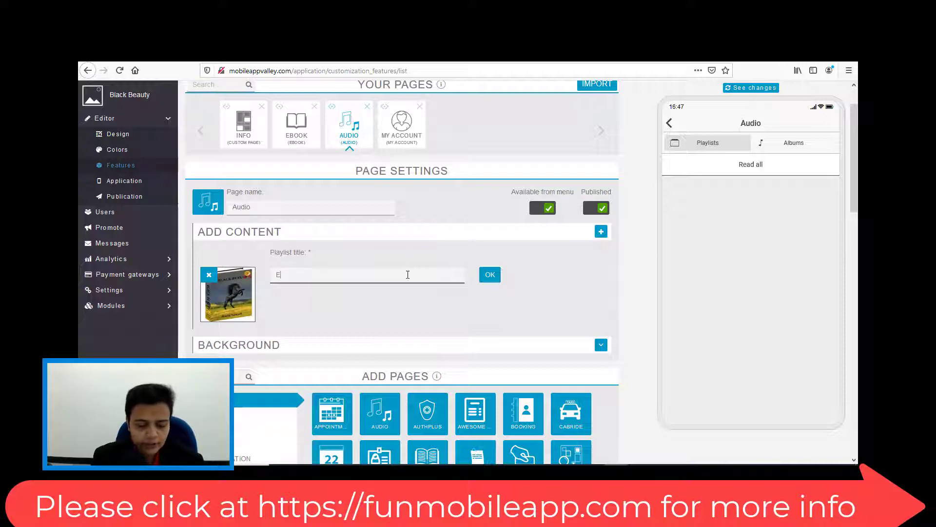
text(book)
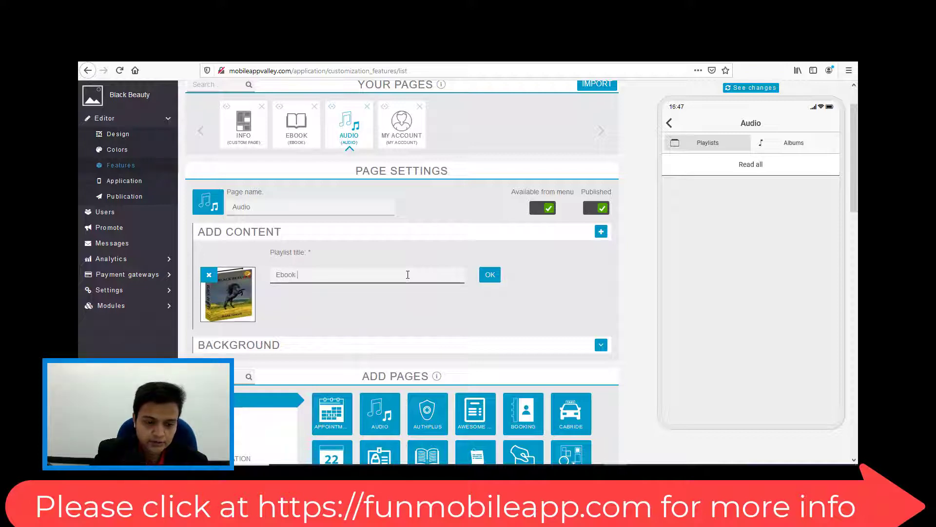
text(Au)
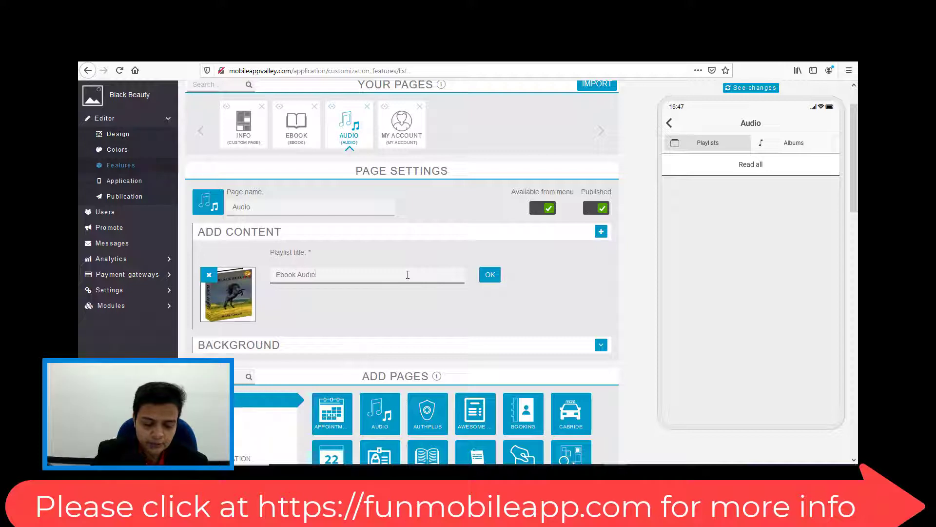
text(dio)
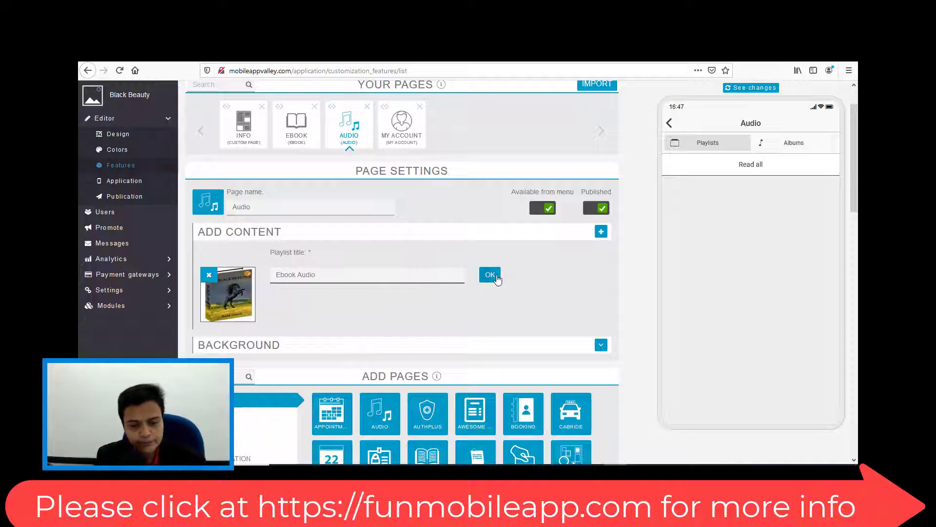
click(497, 276)
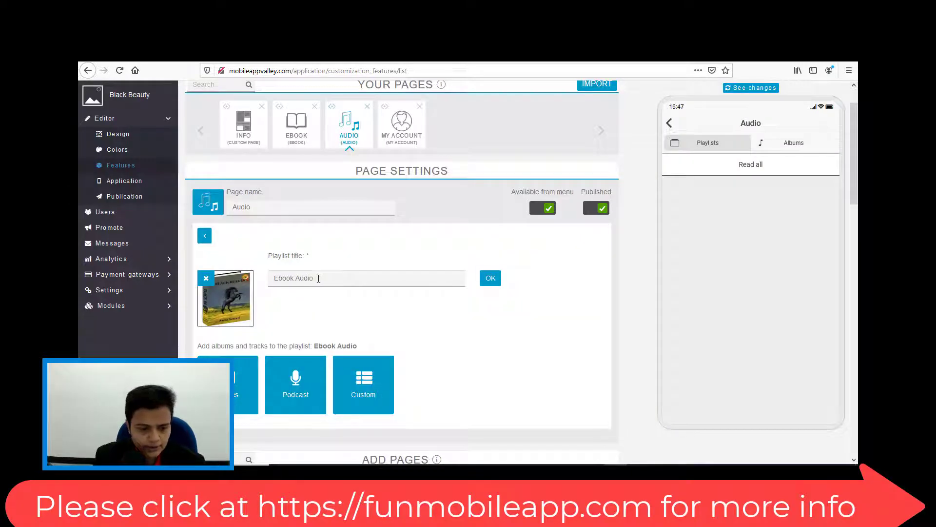
Step: Rename the playlist as "Black Beauty" and save the new title
drag(280, 281, 258, 281)
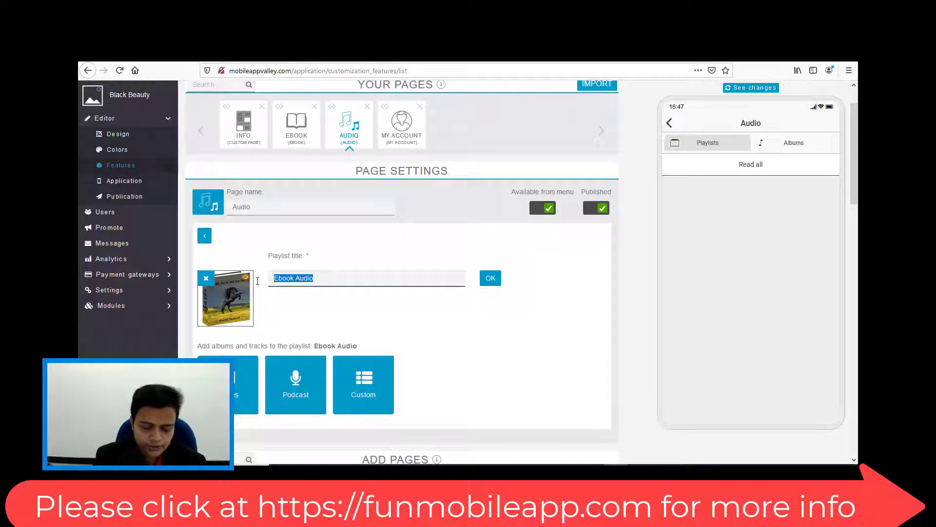
text(Black)
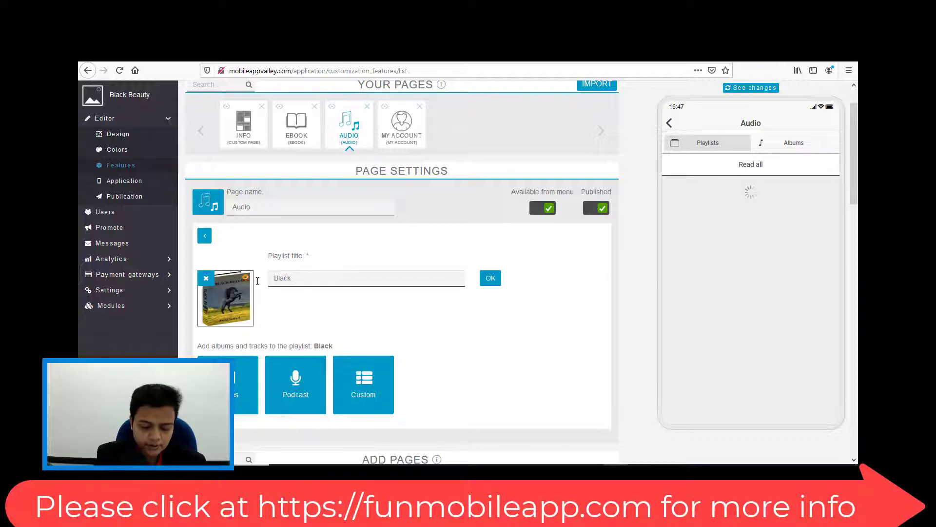
text(Beauty)
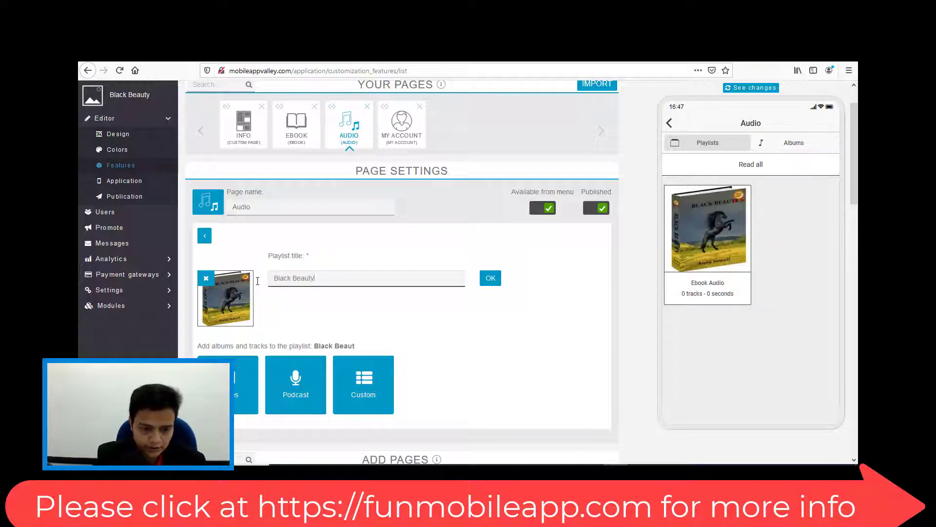
scroll(405, 293, down, 2)
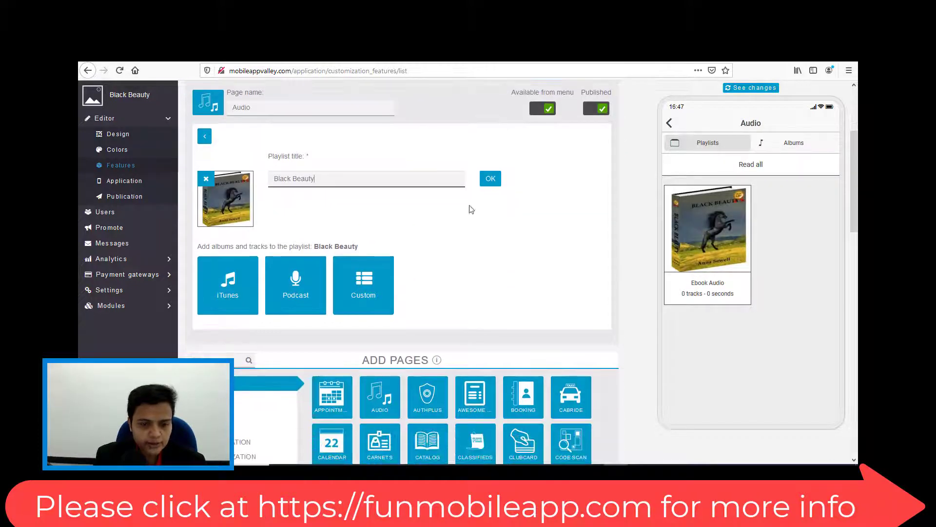
click(490, 180)
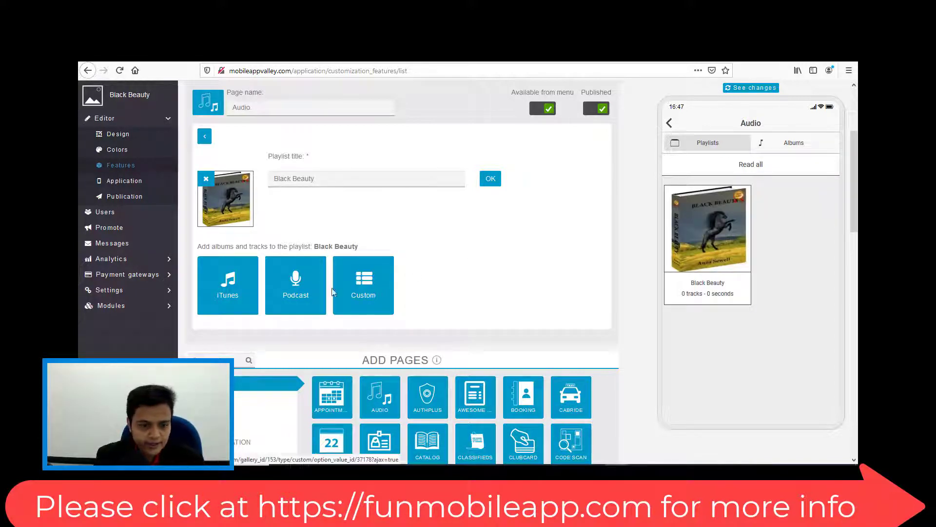
Step: Start a custom album for the Black Beauty playlist and title its first track "Chapter 1"
click(360, 291)
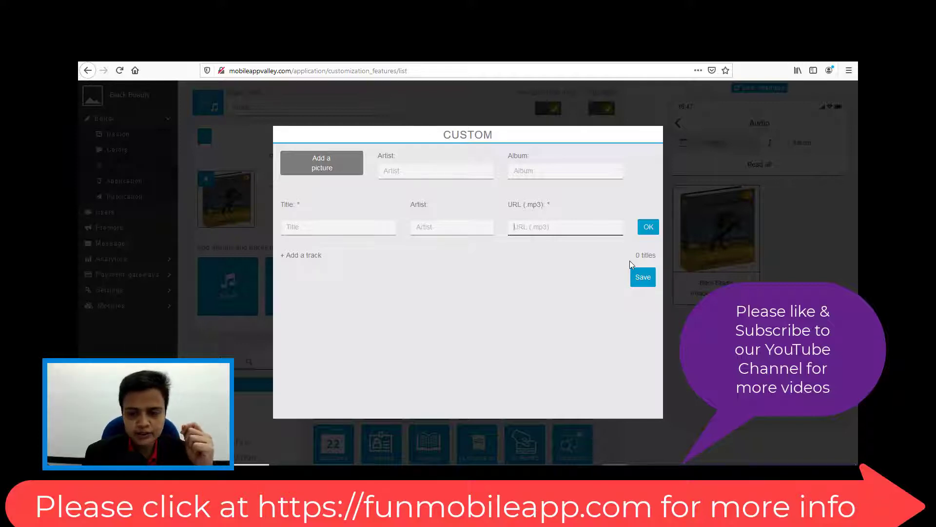
click(369, 224)
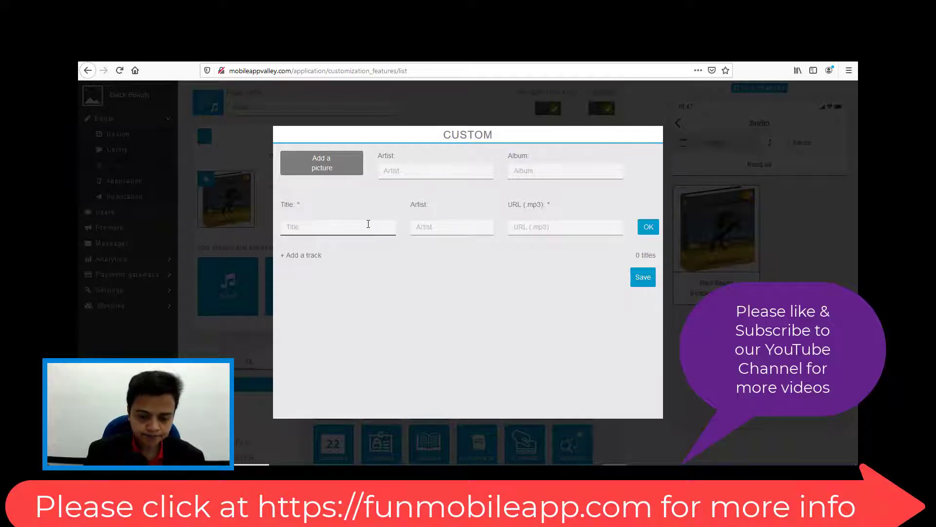
text(Bl)
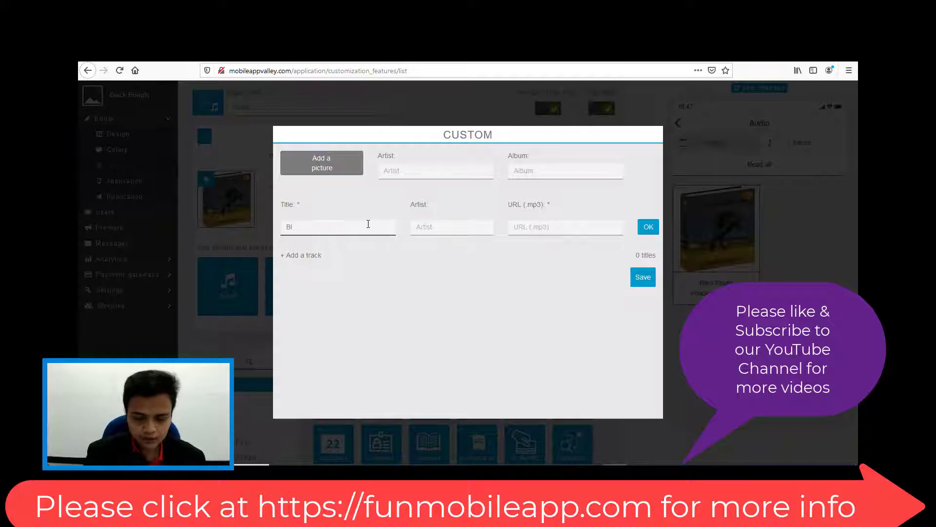
text(i)
key(BackSpace)
key(BackSpace)
text(Cha)
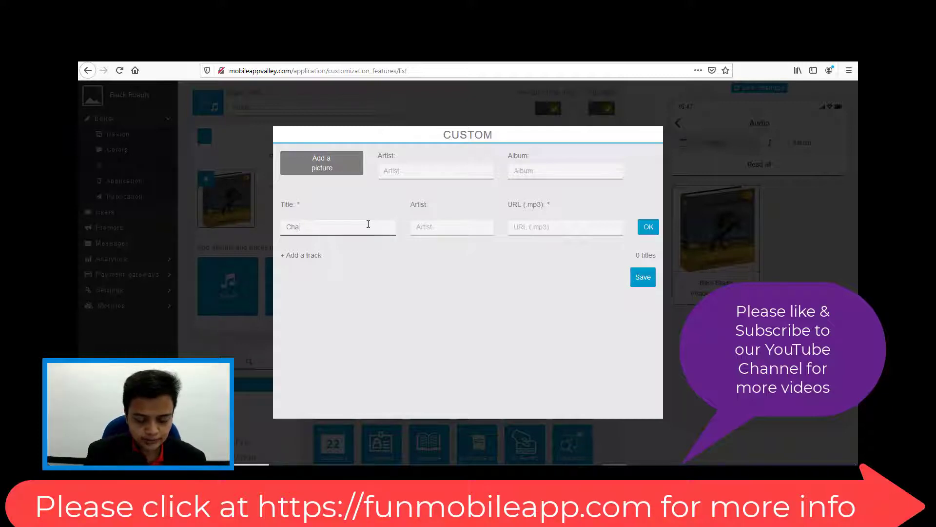
text(pter 1)
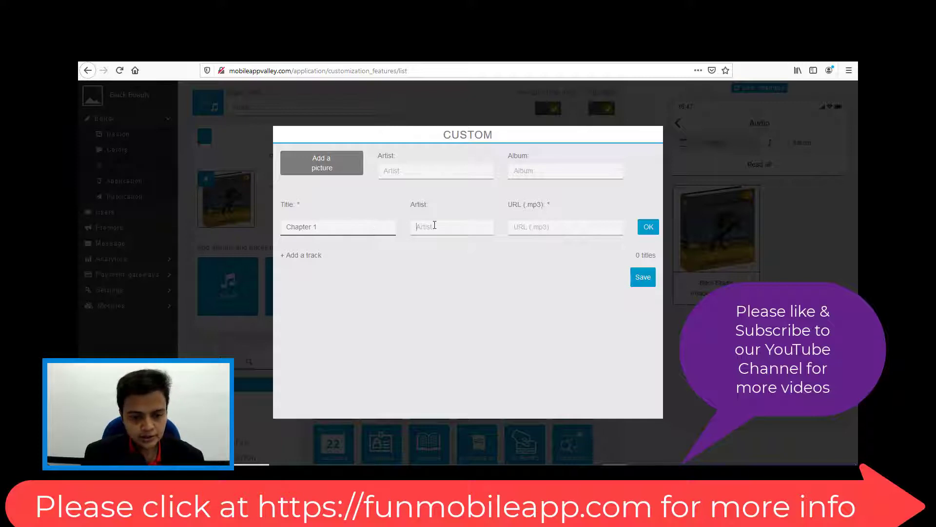
Step: Open the amended Black Beauty PDF from the book's pdf folder in Adobe Acrobat 9.0 to look up the author, and return to the track form
click(417, 226)
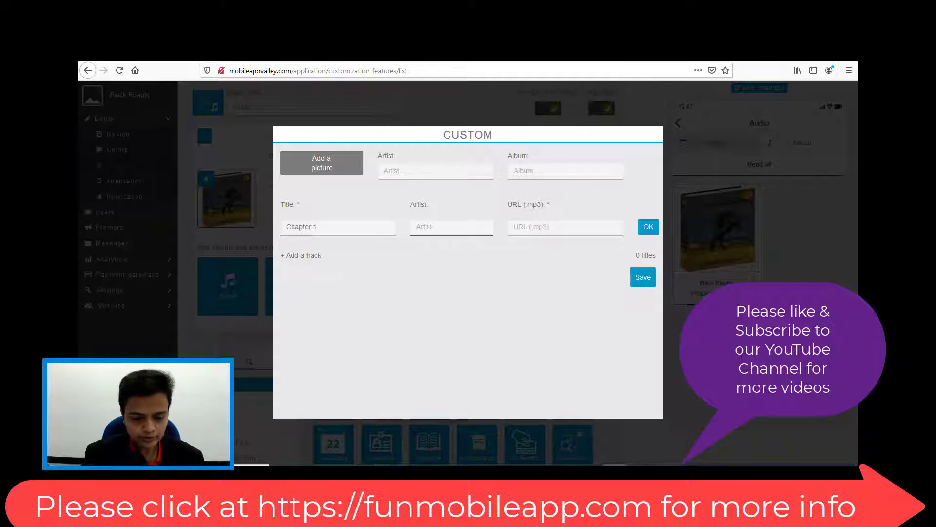
click(556, 473)
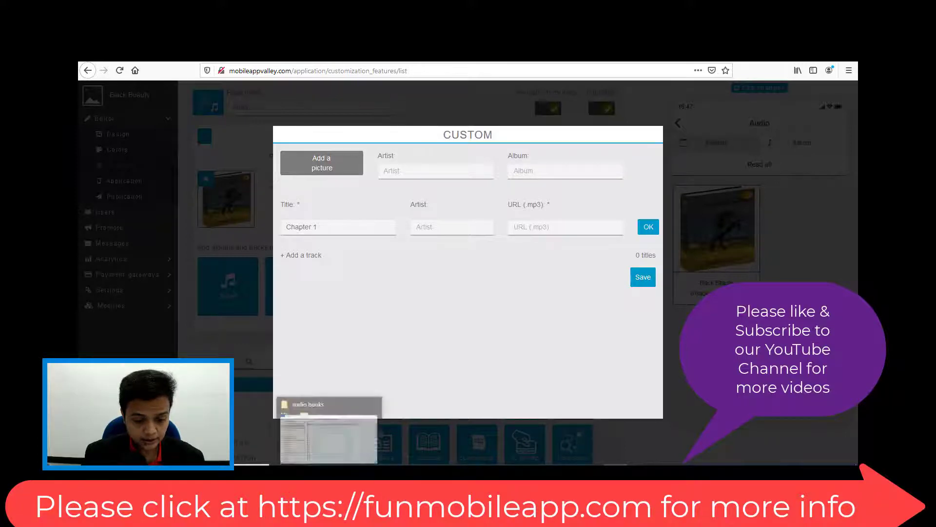
click(331, 472)
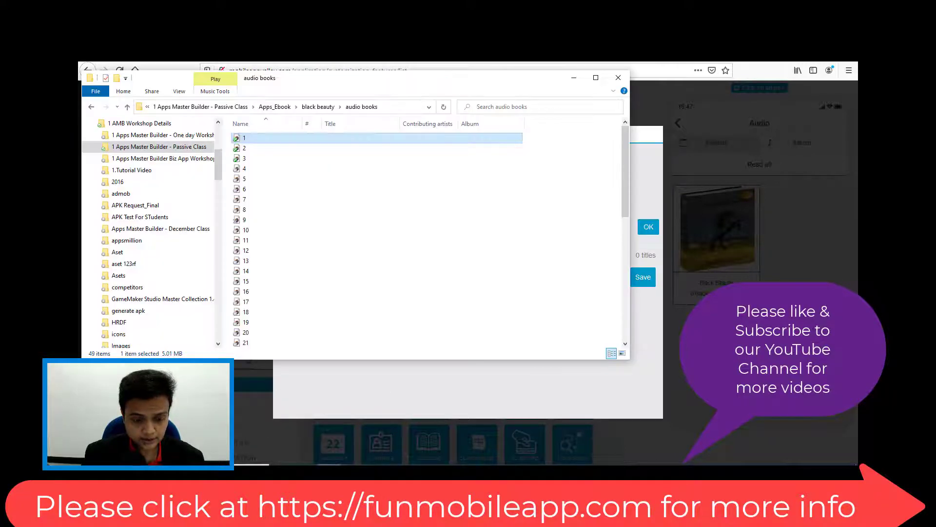
click(273, 107)
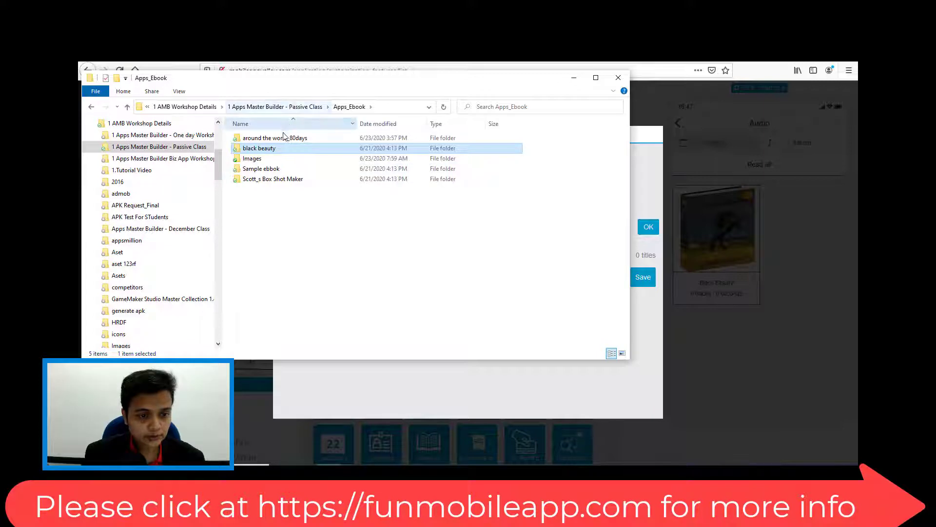
double_click(285, 151)
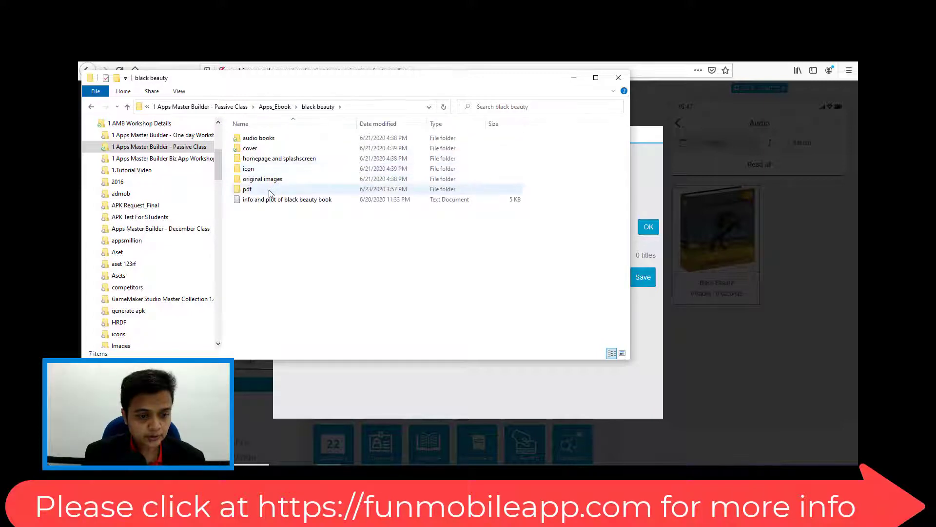
double_click(270, 190)
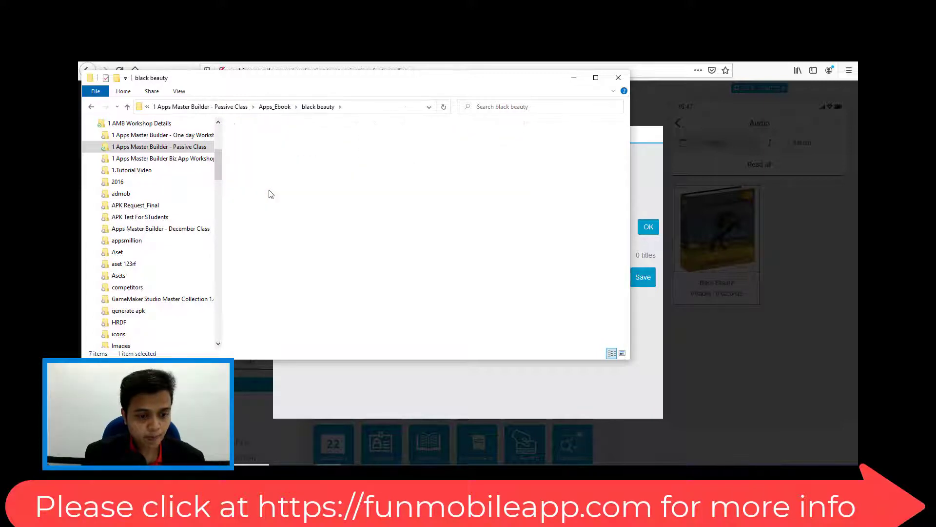
double_click(275, 152)
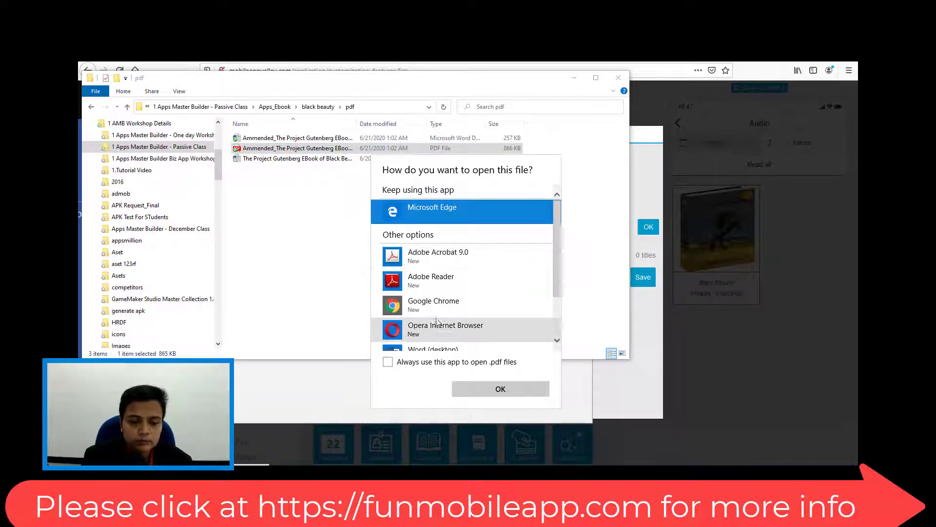
click(443, 335)
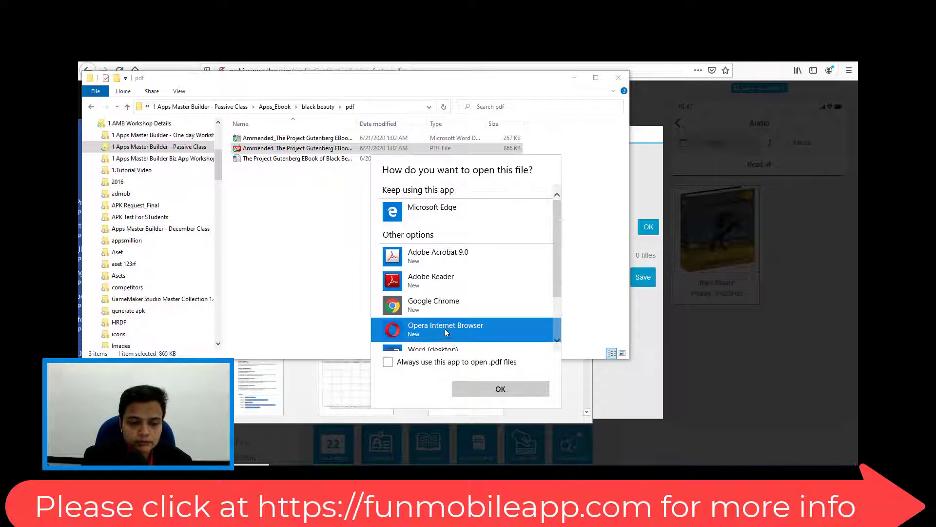
double_click(477, 266)
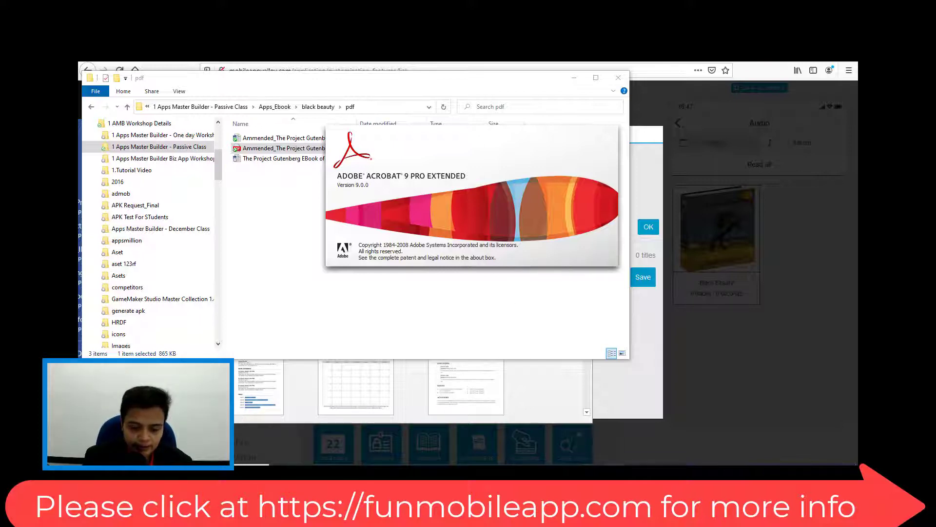
mouse_move(616, 471)
click(627, 432)
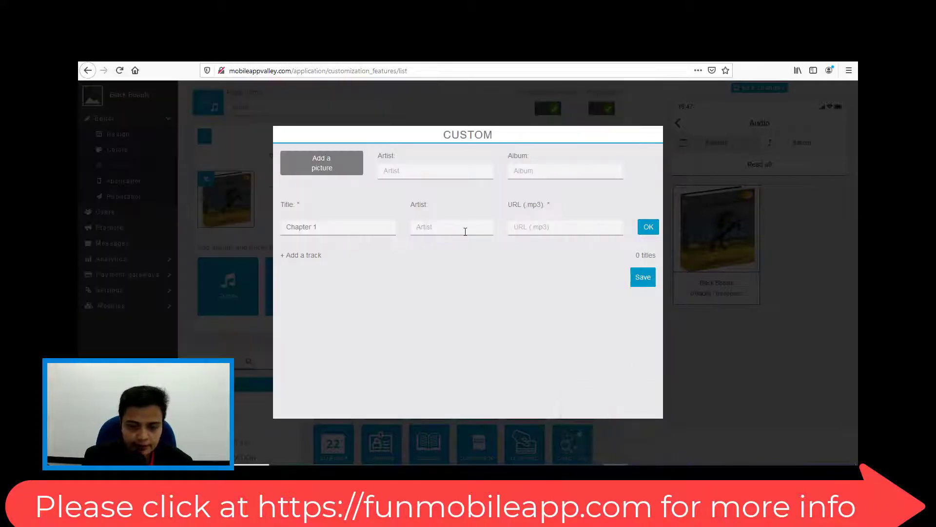
Step: Give Chapter 1 the artist "Anna Sewell" and the copied URL info.appsmasterbuilder.com/ebook/blackbeauty/1.mp3, and add the track
click(466, 232)
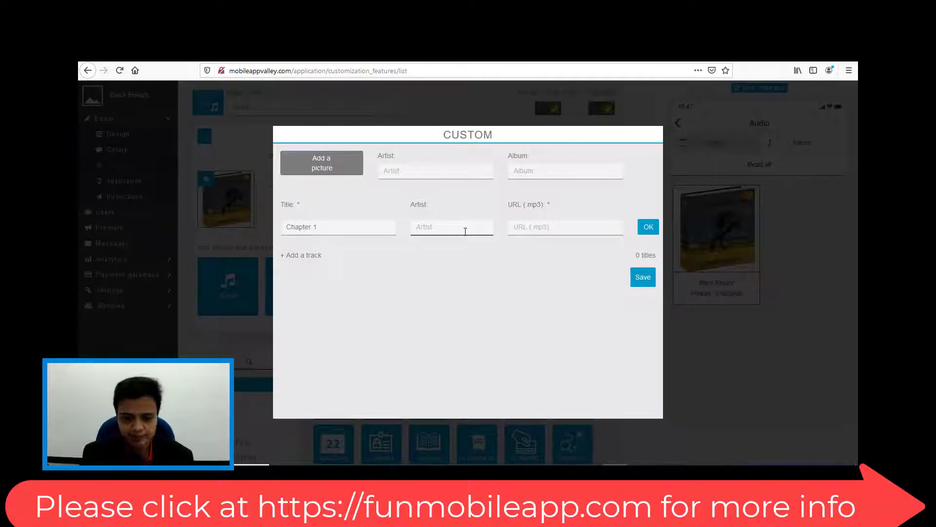
text(Anna)
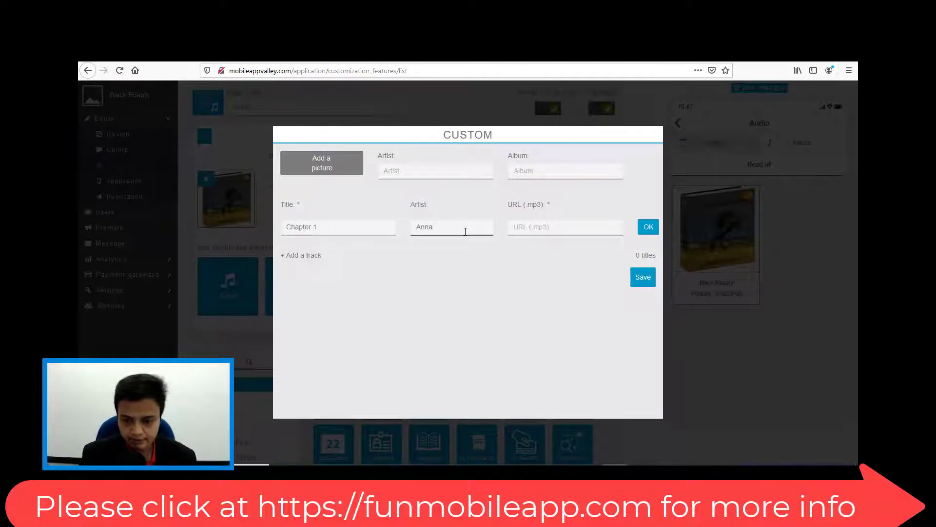
text( Sewell)
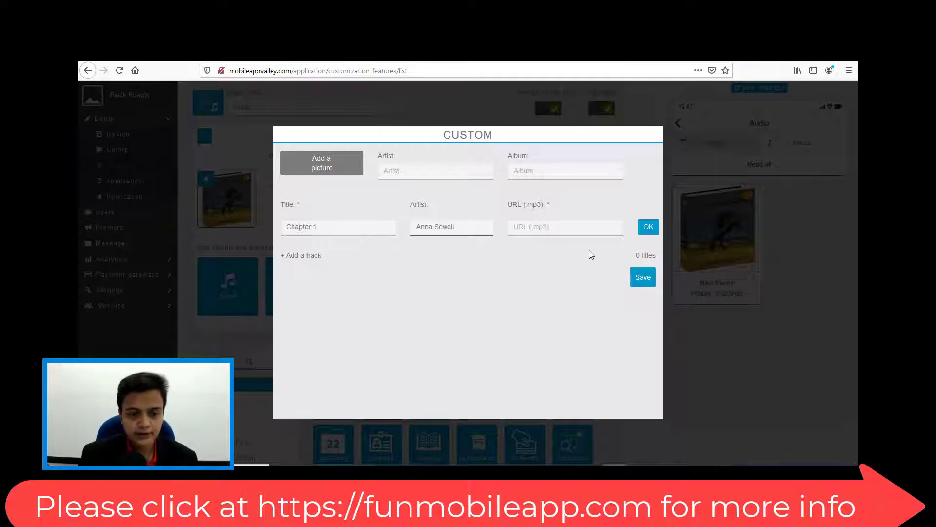
click(573, 234)
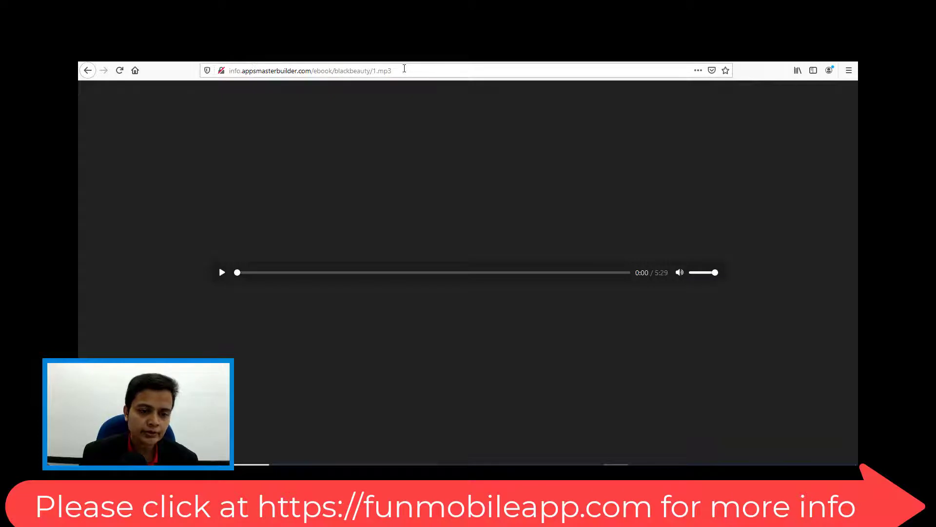
click(201, 62)
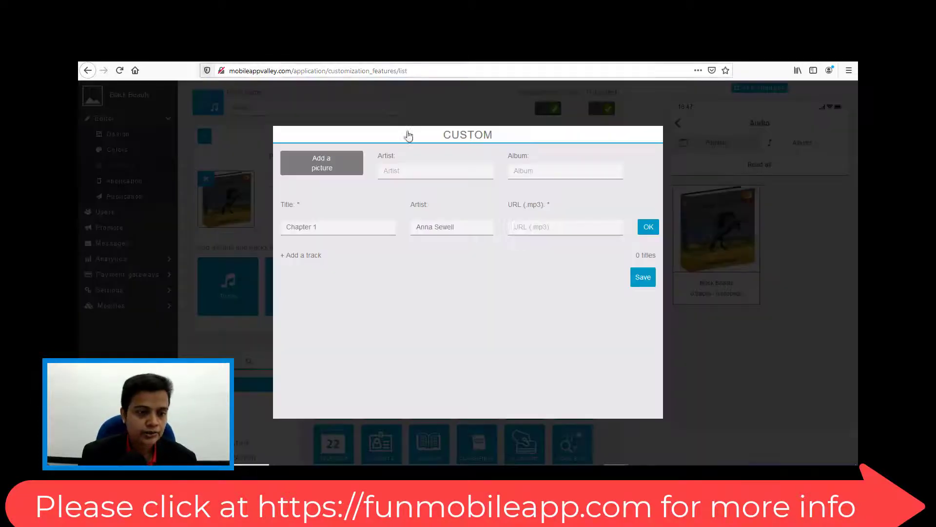
click(529, 236)
key(ctrl+v)
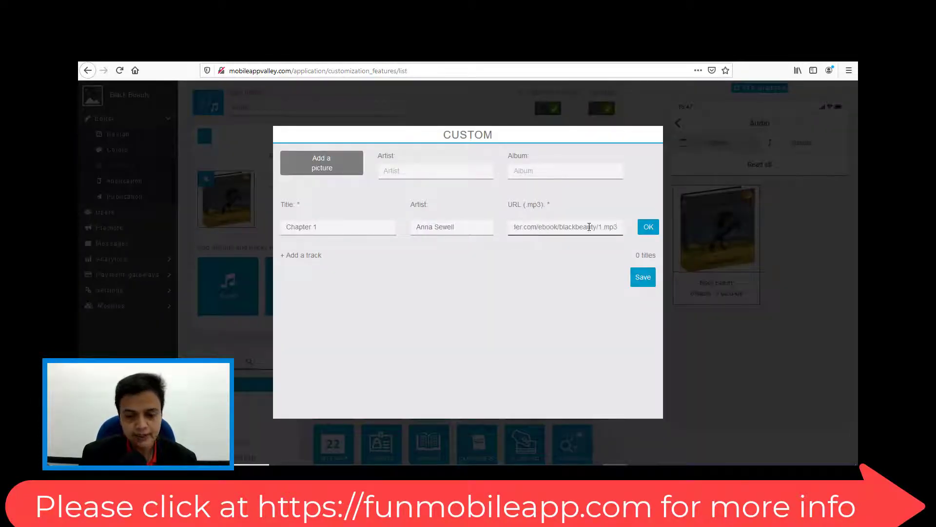
click(649, 227)
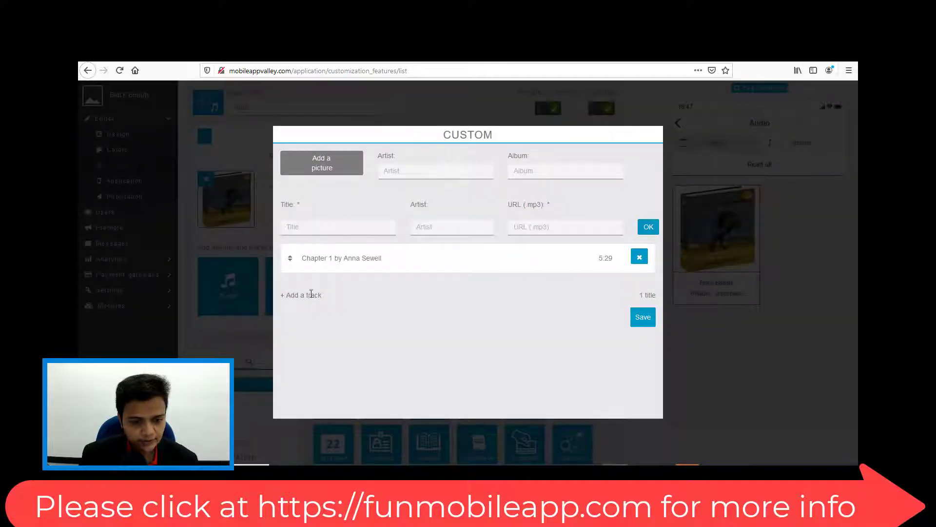
Step: Fill in the second track's title as "Chapter 2" and its artist as "Anna Sewell"
click(303, 228)
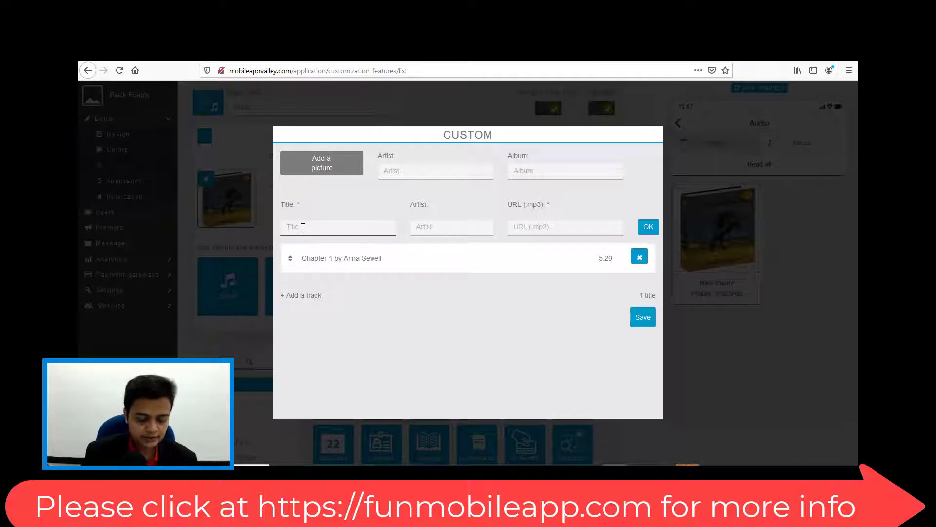
text(Chapter 2)
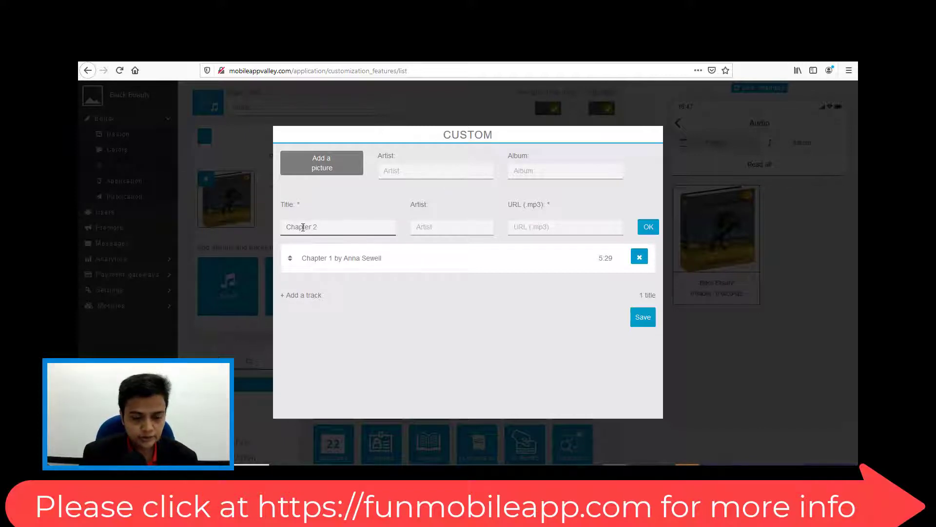
click(434, 225)
text(Anna)
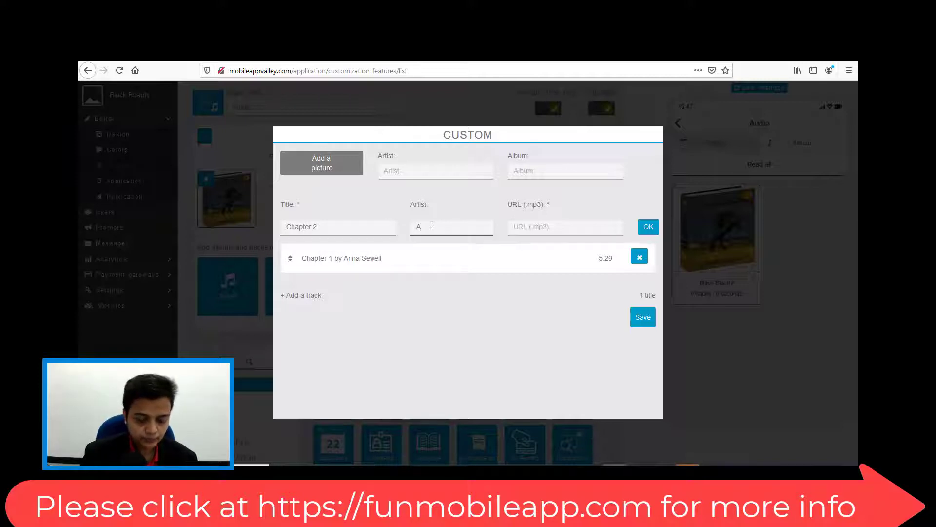
text( Sewell)
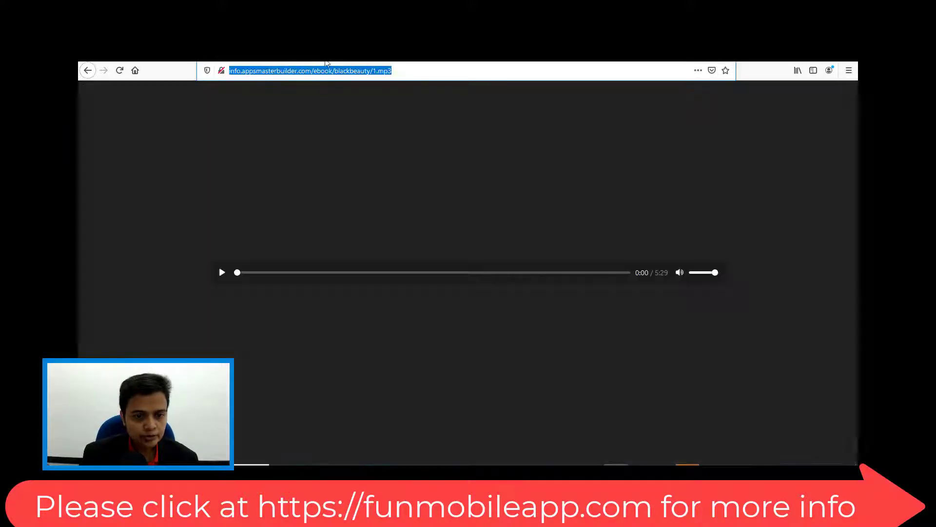
Step: Load info.appsmasterbuilder.com/ebook/blackbeauty/2.mp3 in the browser page showing the first audio file and copy its address
click(377, 71)
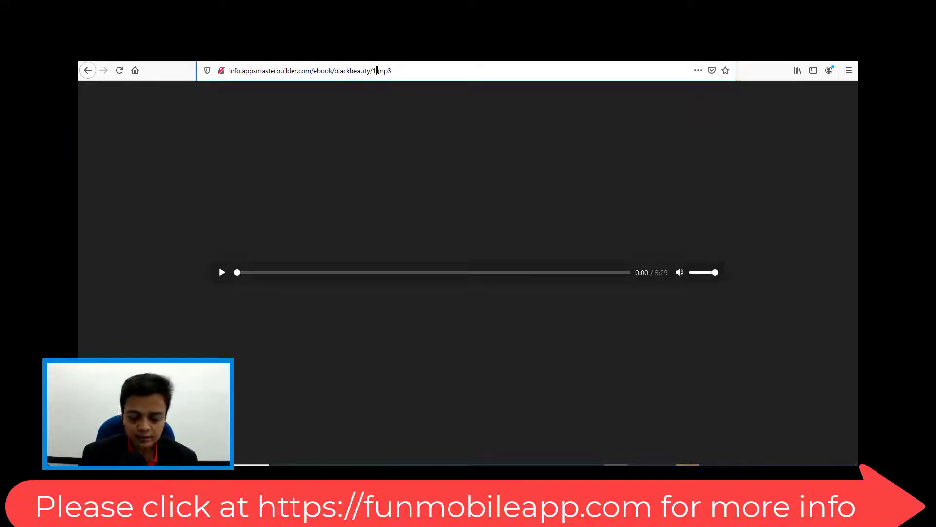
key(BackSpace)
text(2)
key(Return)
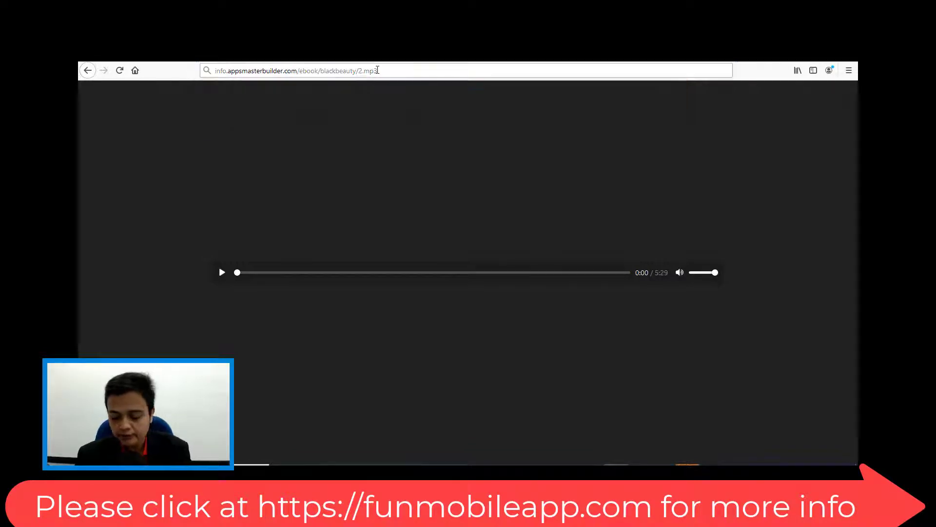
click(409, 73)
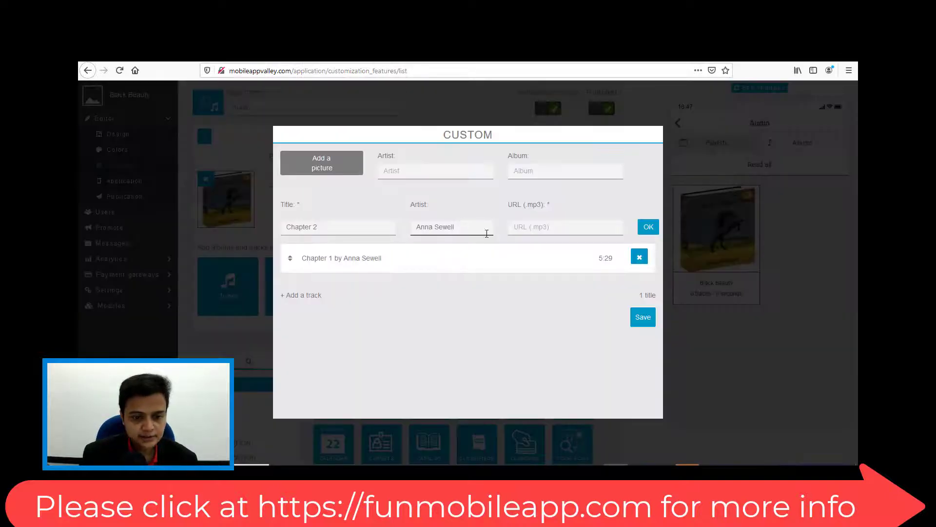
Step: Pause the 2.mp3 playback, paste its address as the Chapter 2 URL, and add the track
mouse_move(688, 465)
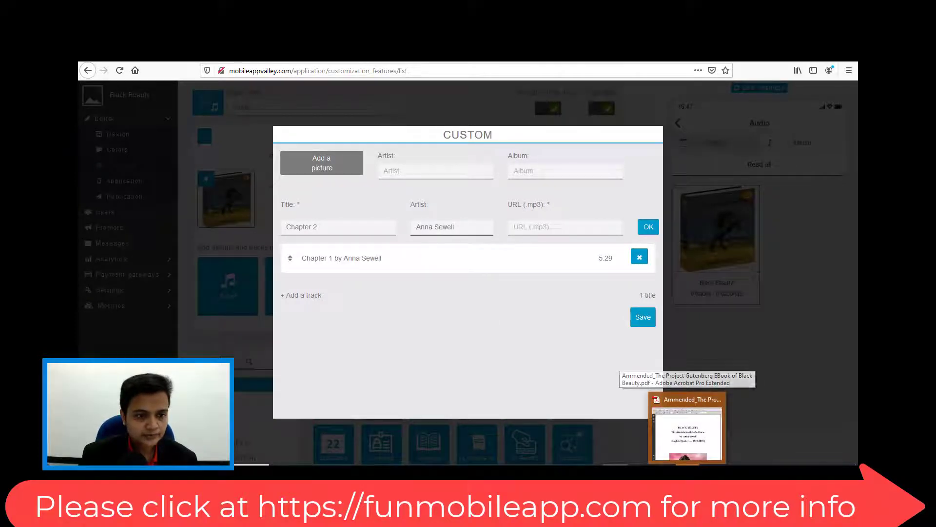
click(298, 55)
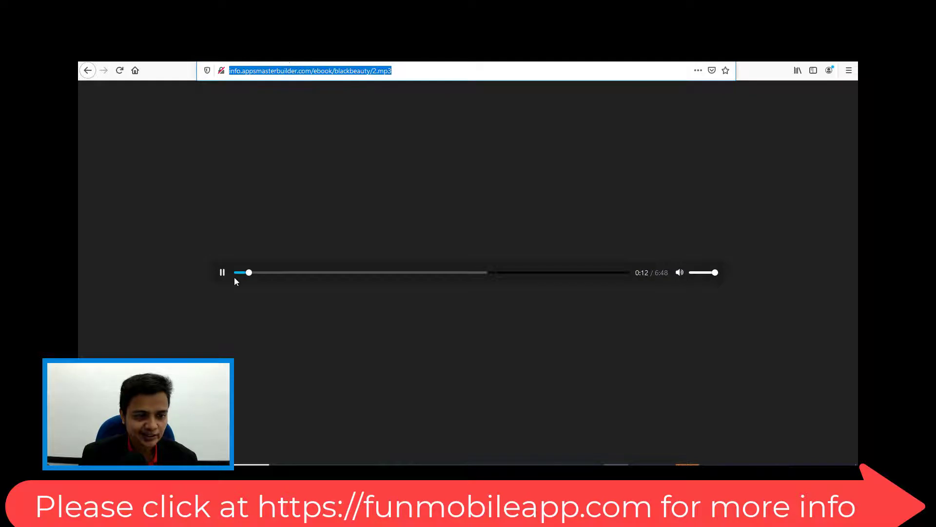
click(222, 272)
click(147, 52)
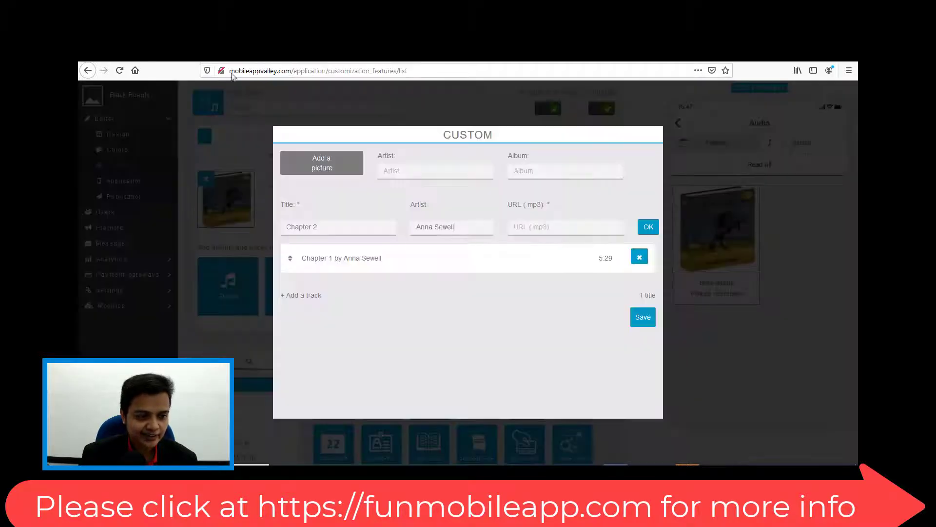
click(545, 228)
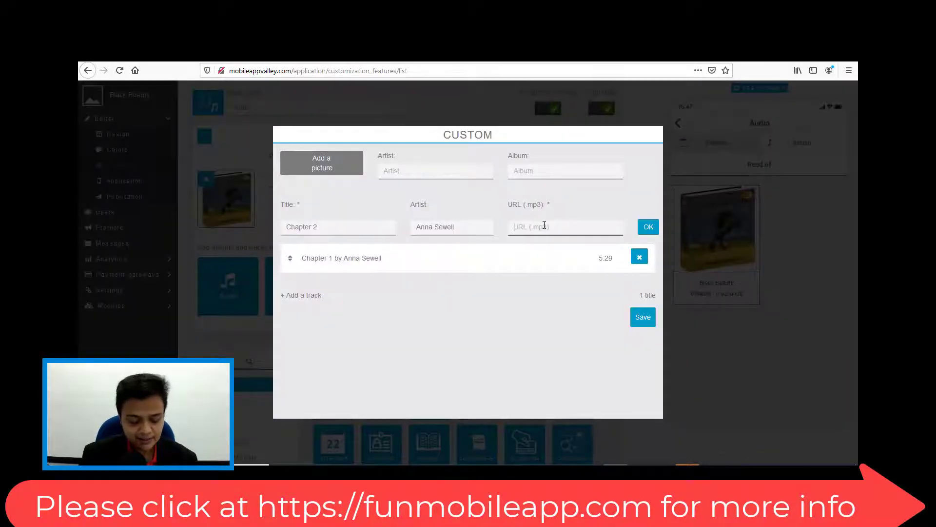
key(ctrl+v)
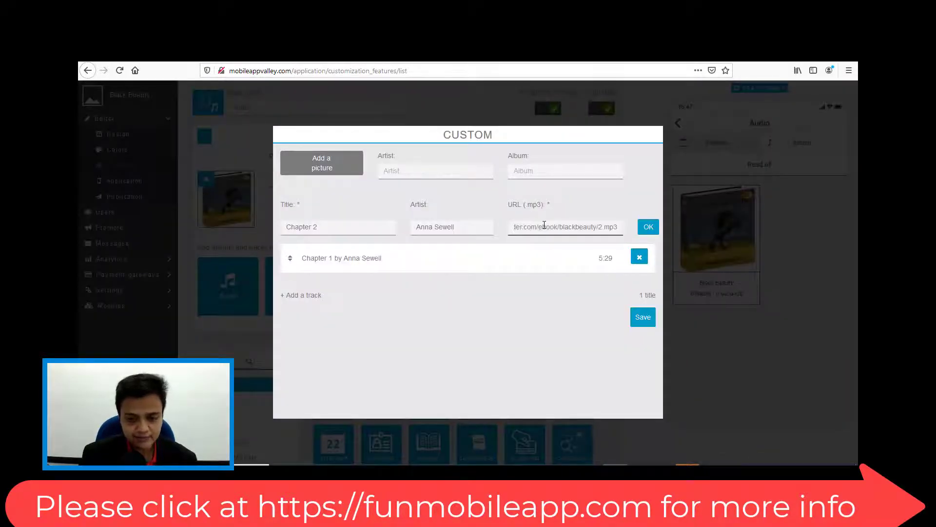
click(651, 228)
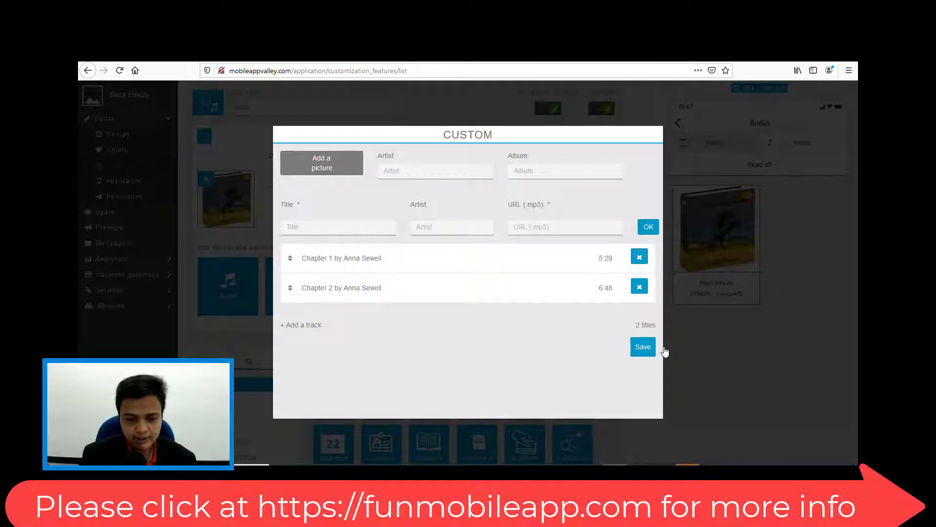
Step: Save the custom album with the Chapter 1 and Chapter 2 tracks to the Black Beauty playlist
click(644, 348)
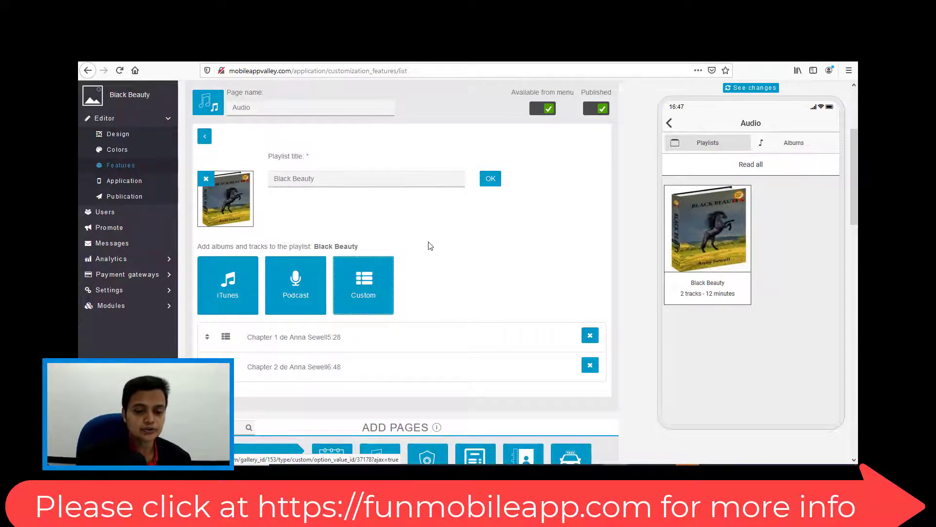
scroll(428, 250, up, 3)
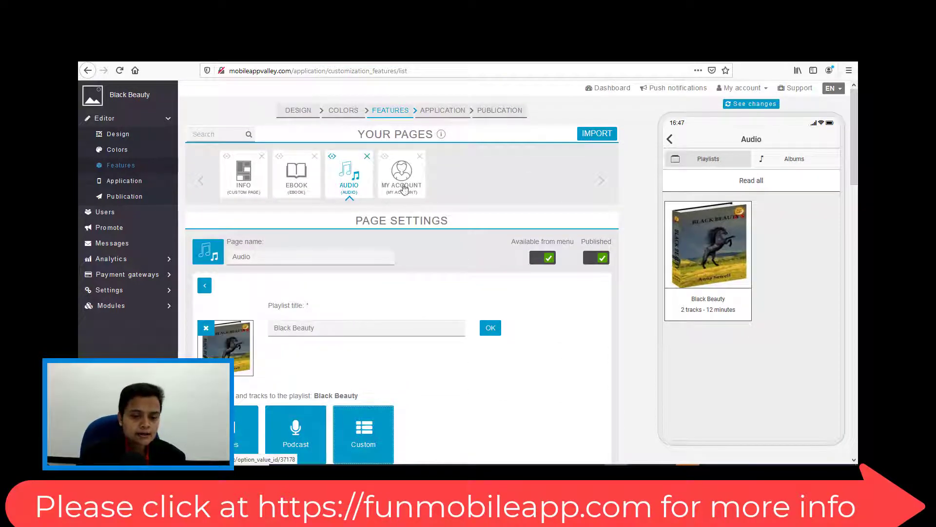
scroll(317, 234, down, 7)
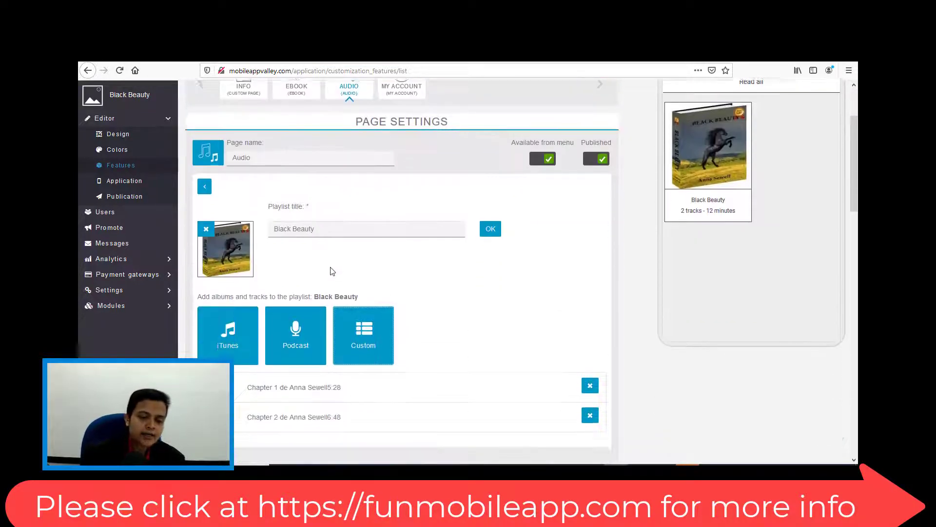
Step: Find the push notifications feature with "pus", add it as a page, place it before My Account, and open its settings
scroll(328, 276, down, 1)
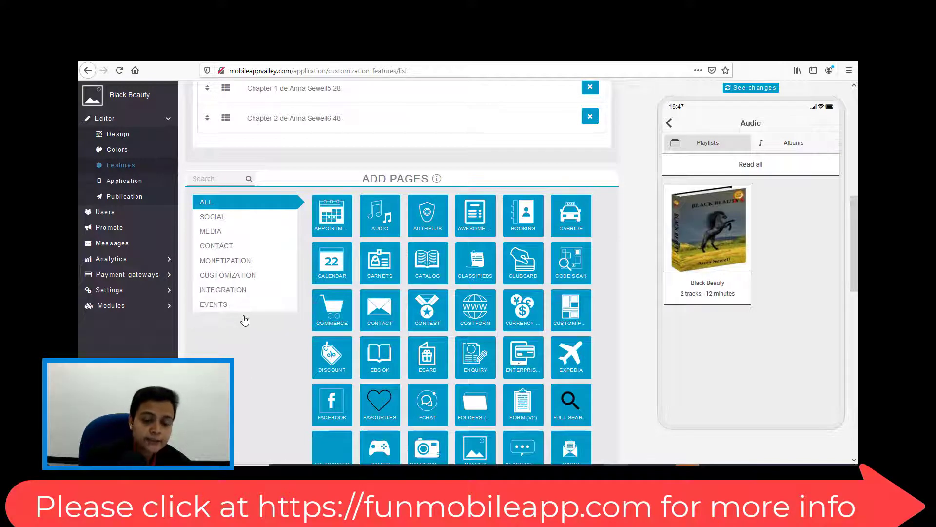
click(228, 178)
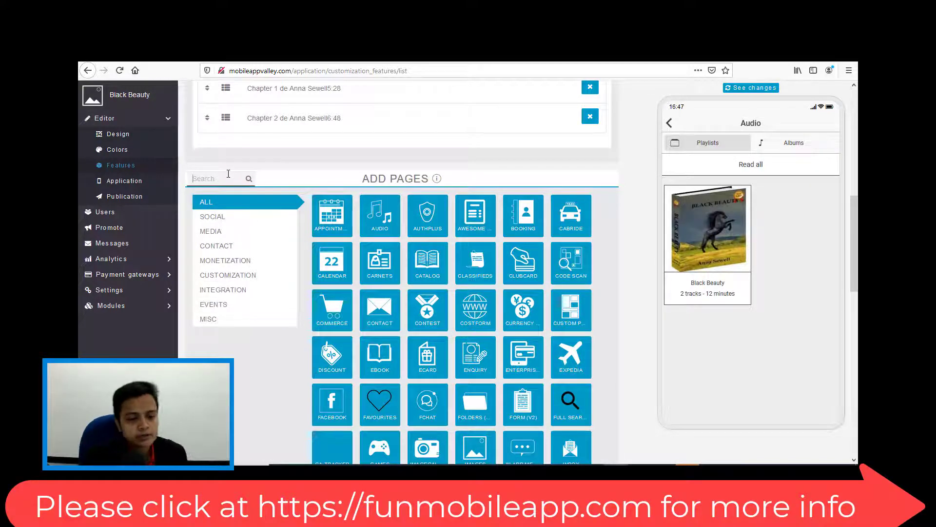
text(pus)
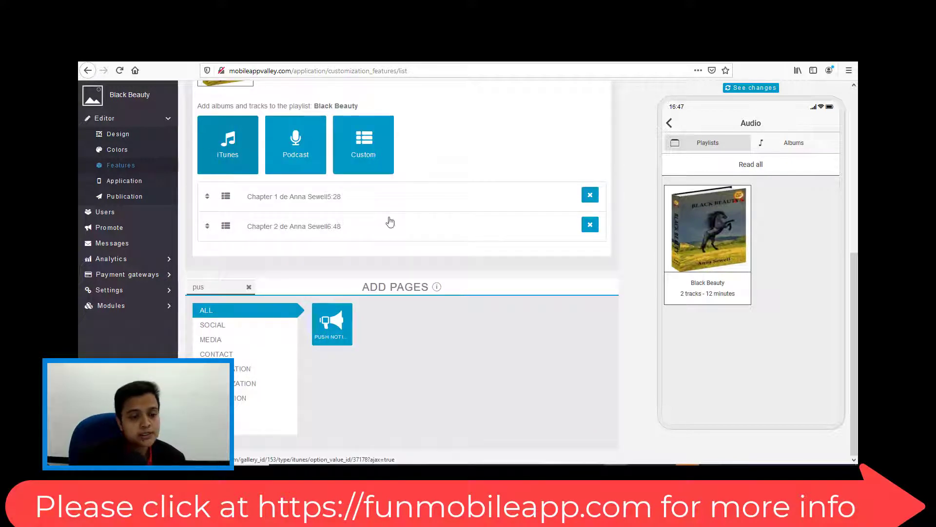
click(336, 319)
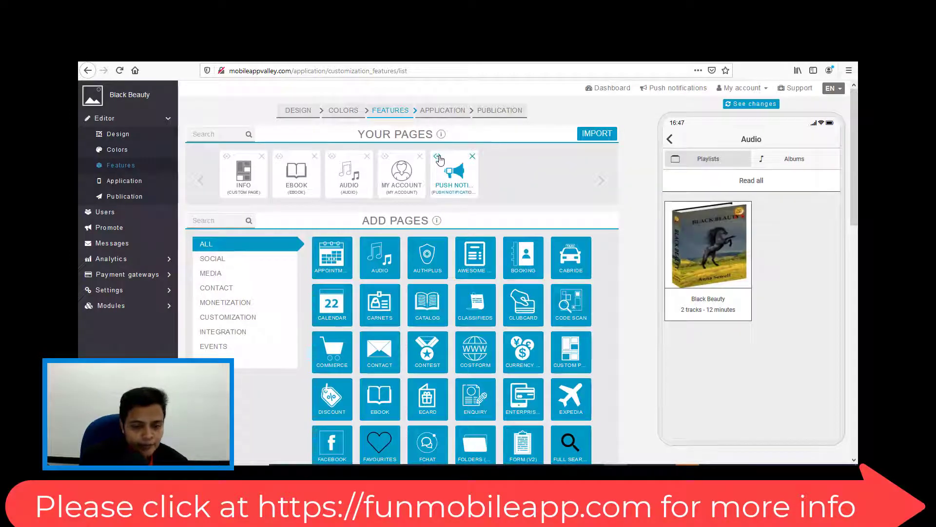
drag(440, 160, 391, 167)
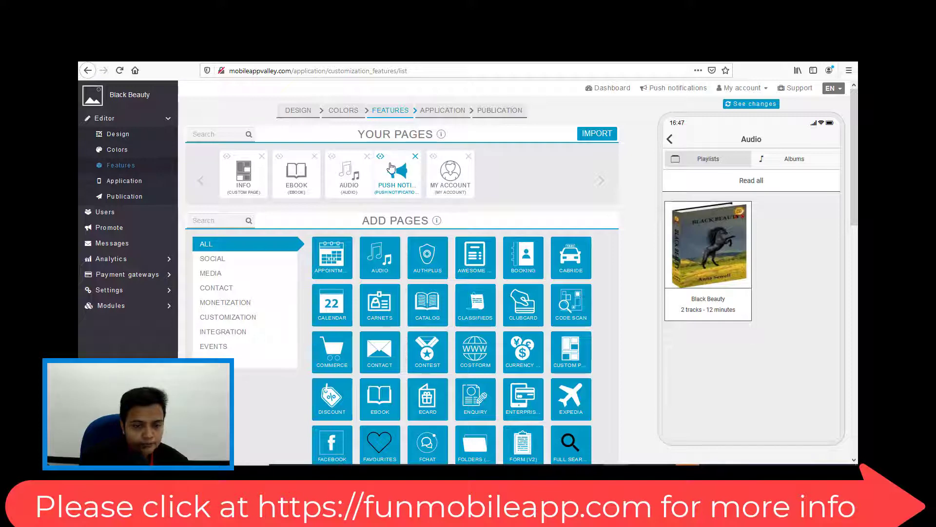
click(390, 167)
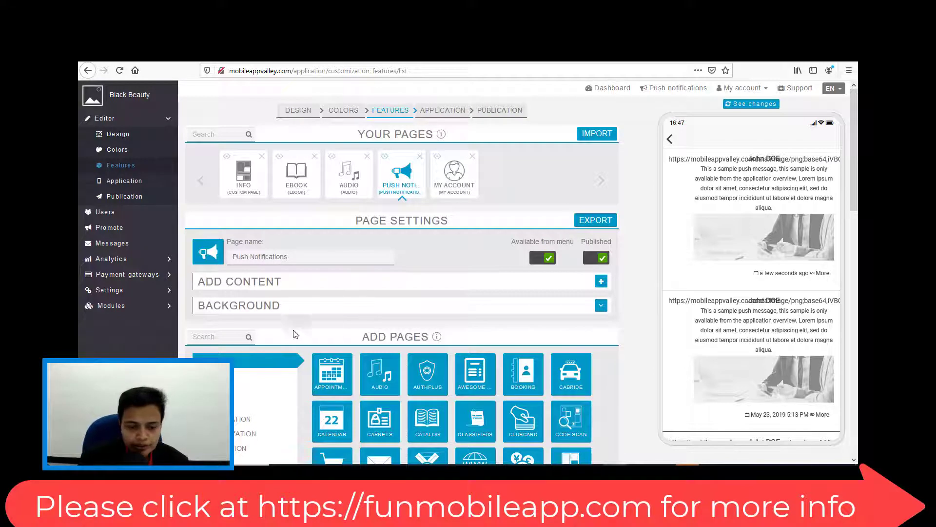
Step: Find the ShareApp feature with "sha", add it as a page, and place it between Push Notifications and My Account
scroll(286, 335, down, 3)
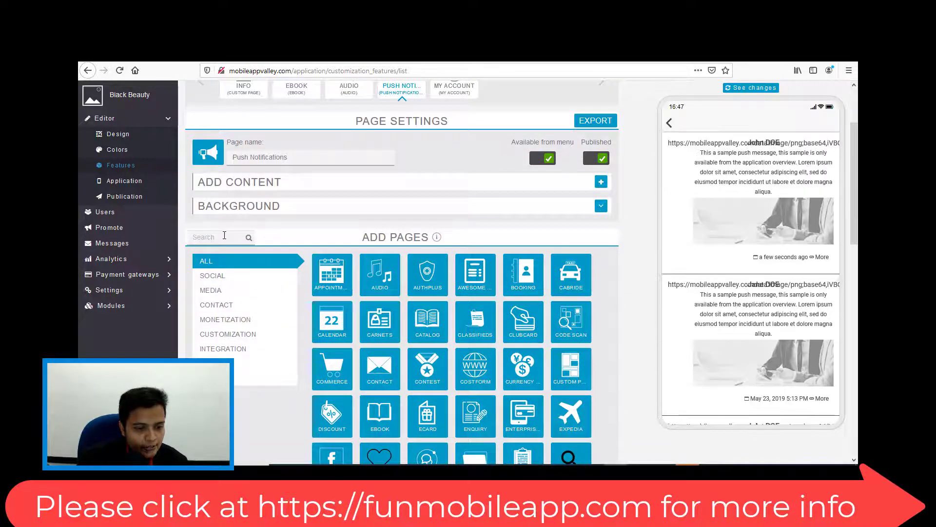
text(sha)
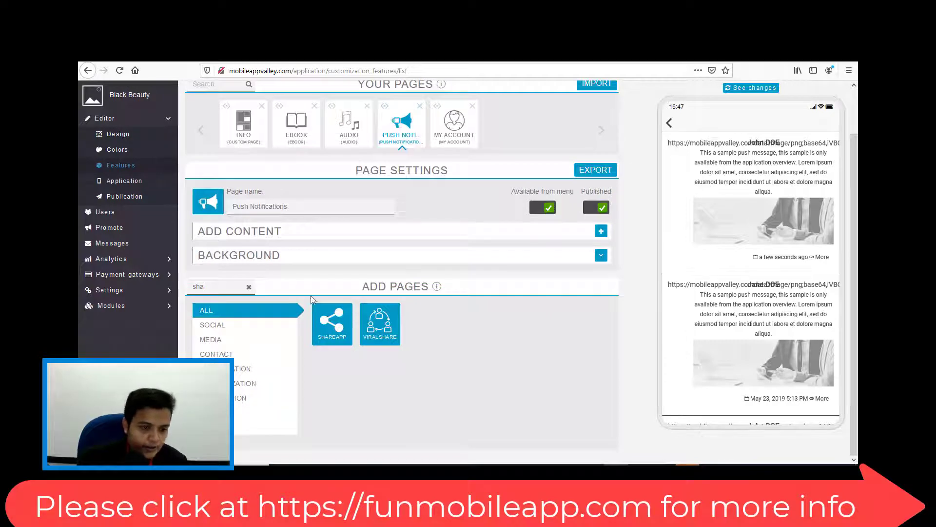
click(334, 325)
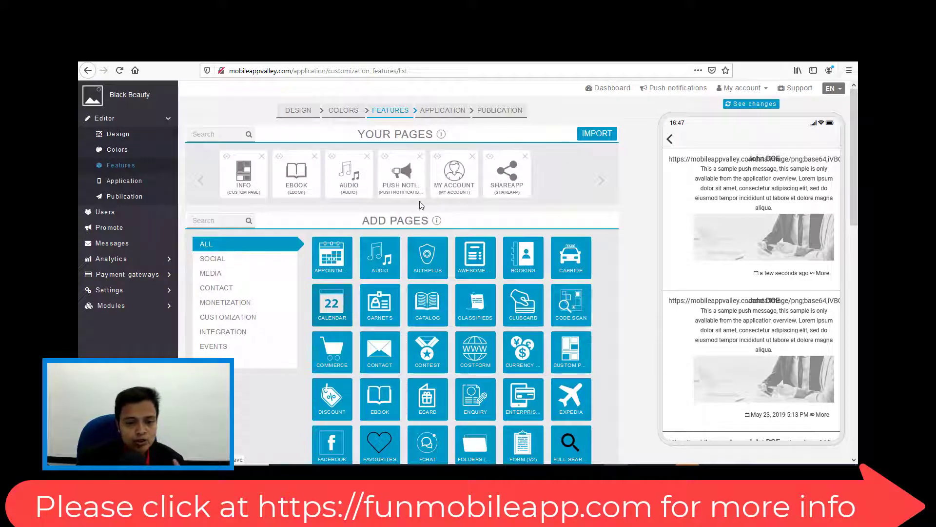
drag(491, 159, 436, 161)
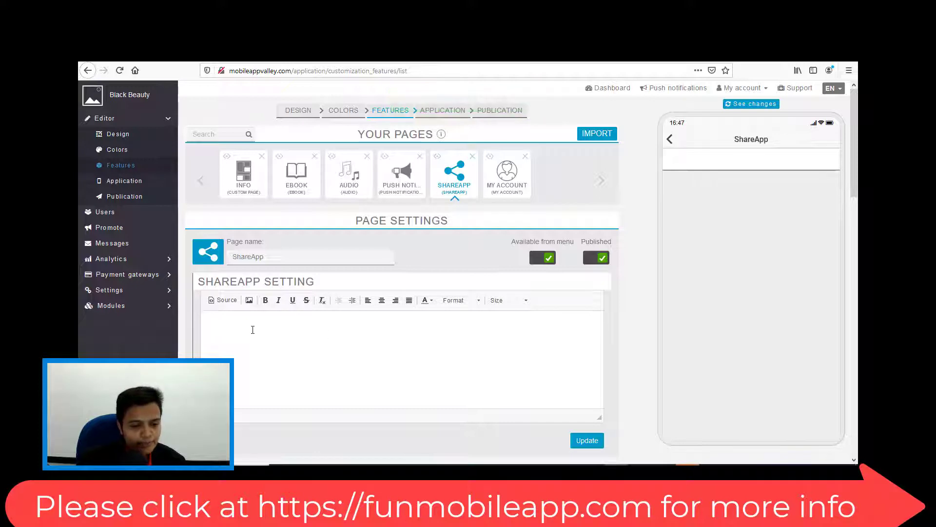
click(367, 328)
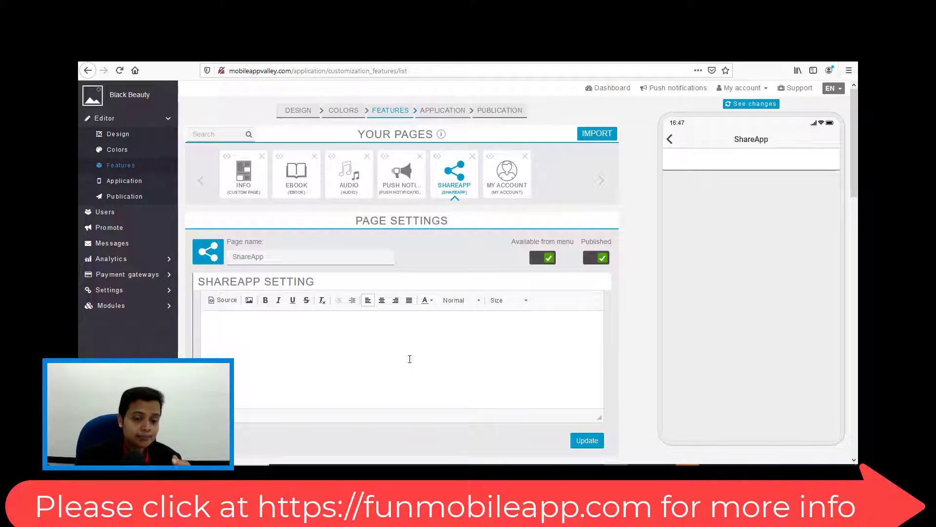
Step: View the iOS and Android store URL fields on the Promote page, and return to the Features page
click(121, 231)
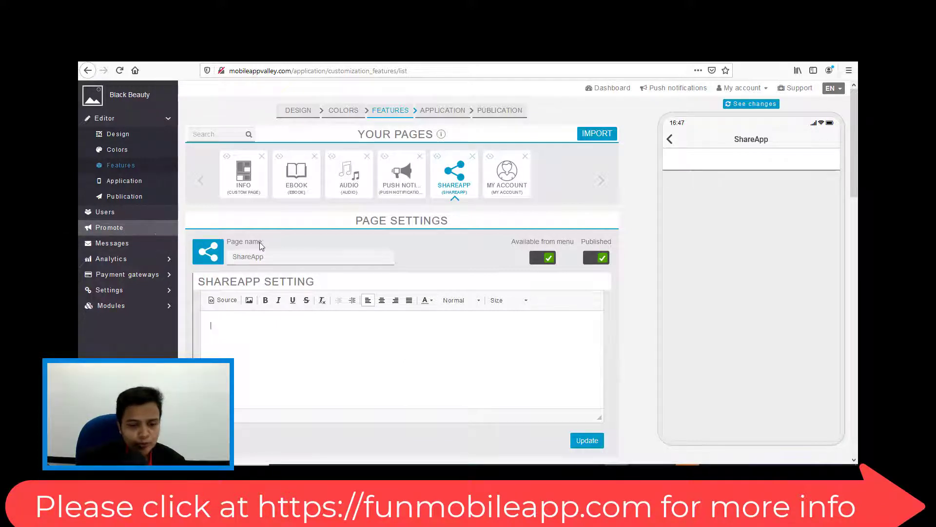
click(117, 233)
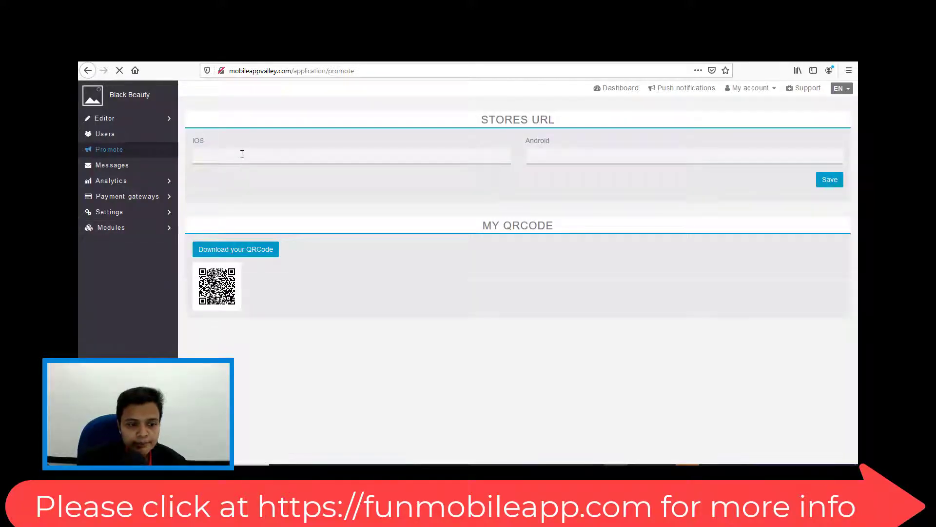
click(242, 155)
click(545, 156)
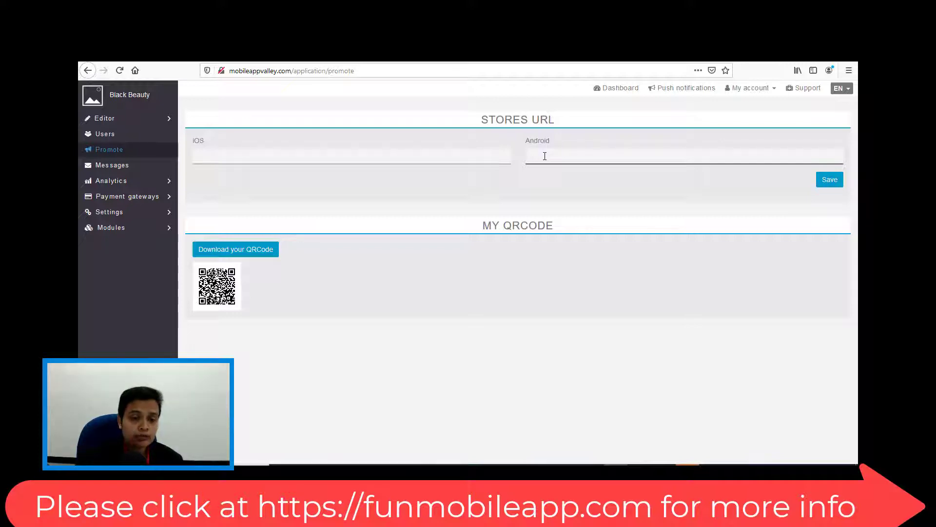
click(149, 126)
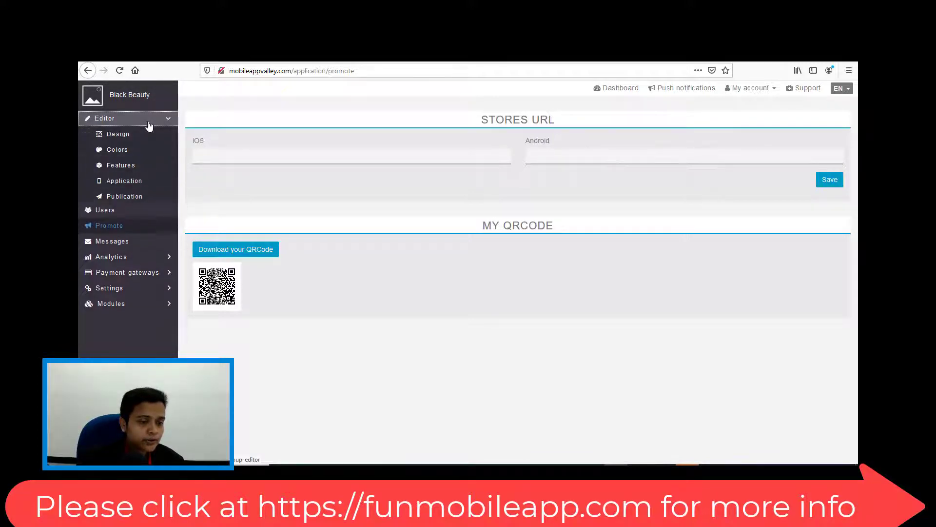
click(144, 167)
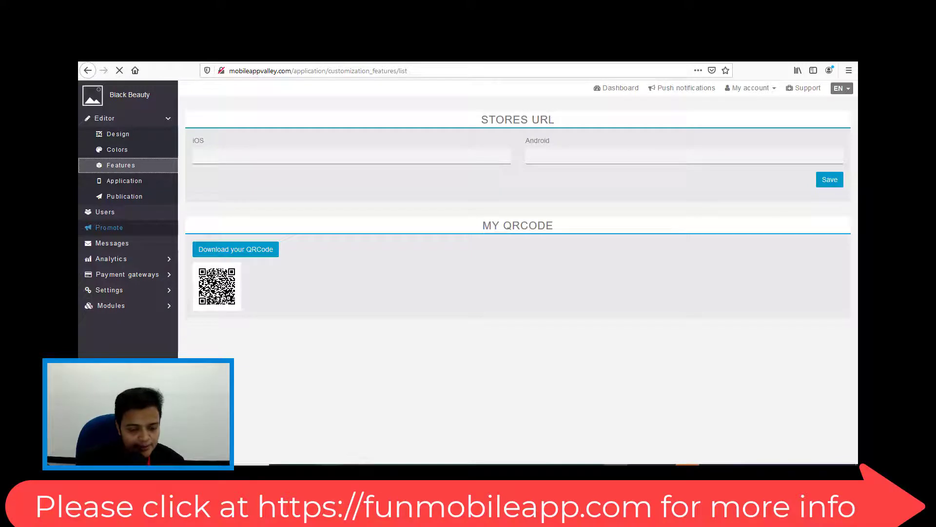
Step: Look through the chapter files in the black beauty "audio books" folder in File Explorer, and return to the app builder
click(330, 471)
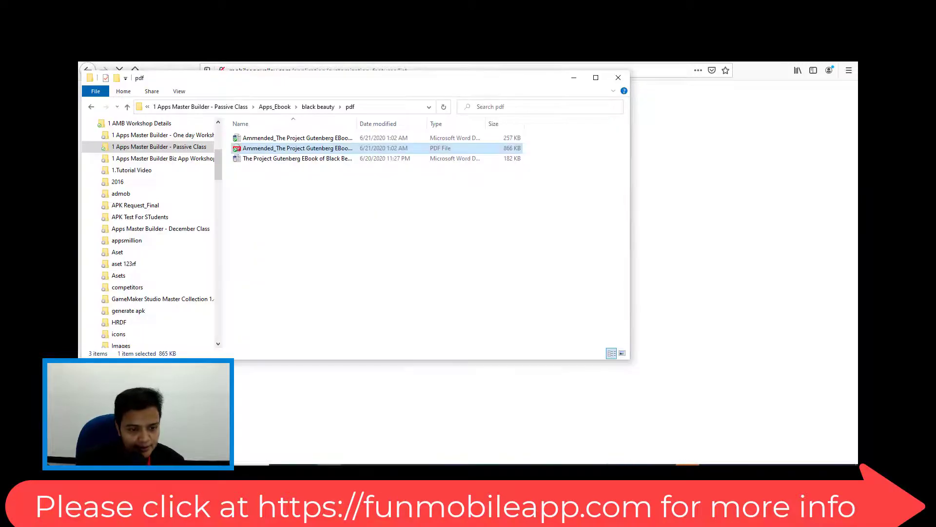
click(309, 106)
click(277, 141)
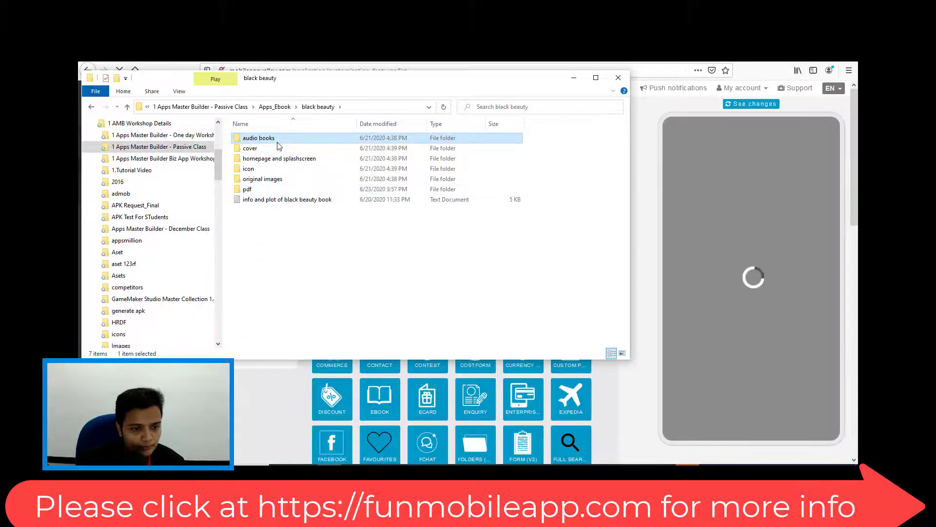
double_click(263, 139)
scroll(289, 246, down, 9)
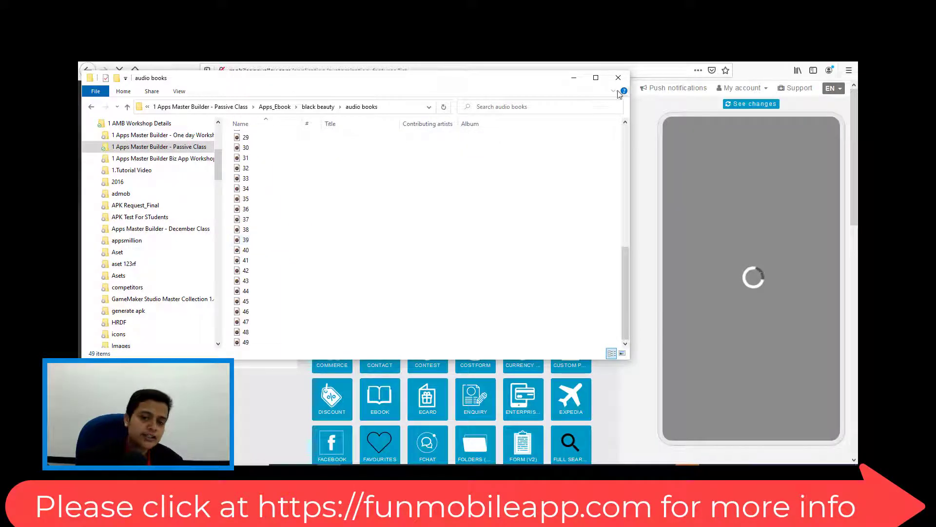
click(573, 78)
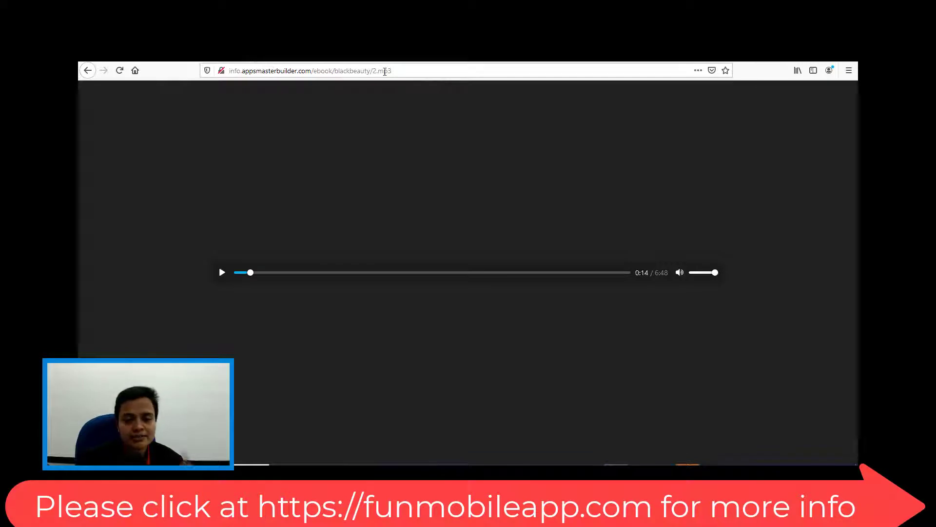
key(ctrl+Tab)
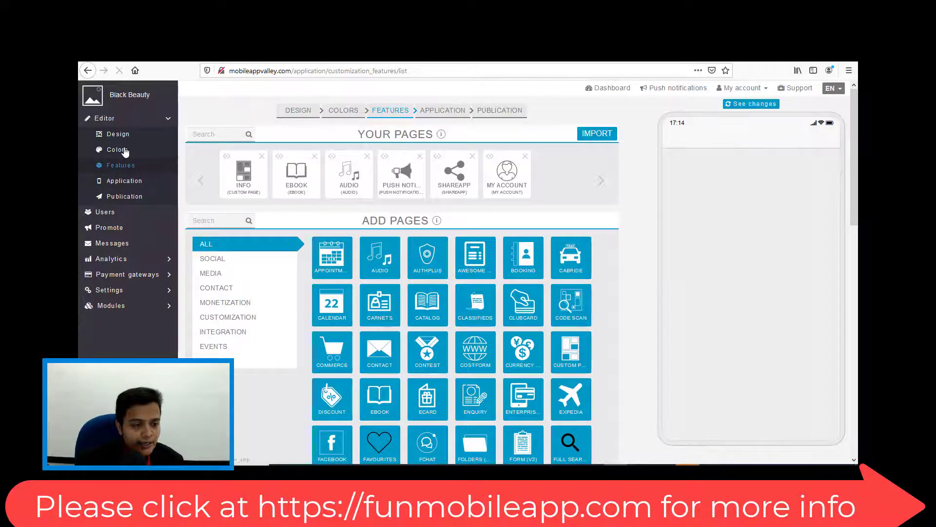
Step: Open the Application settings and bring up the file chooser for the 256 x 256 application icon
click(125, 181)
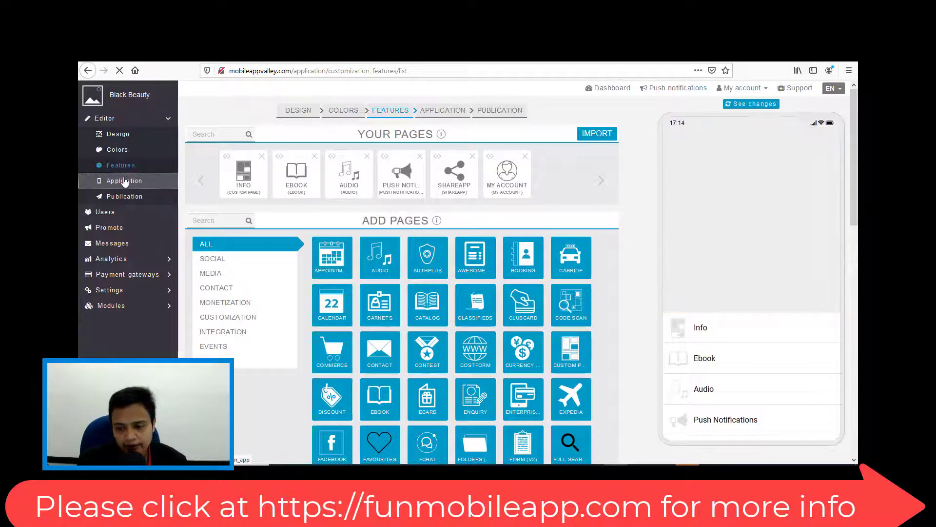
click(125, 181)
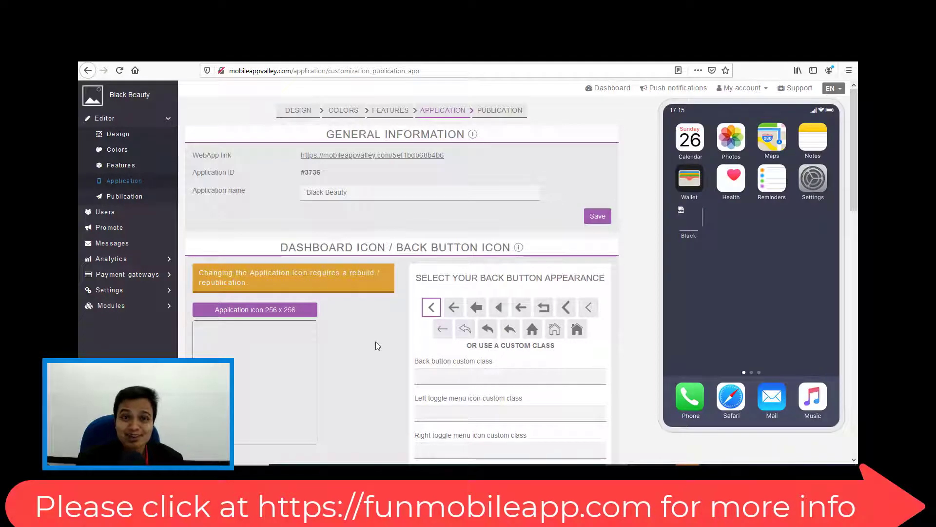
scroll(376, 341, down, 3)
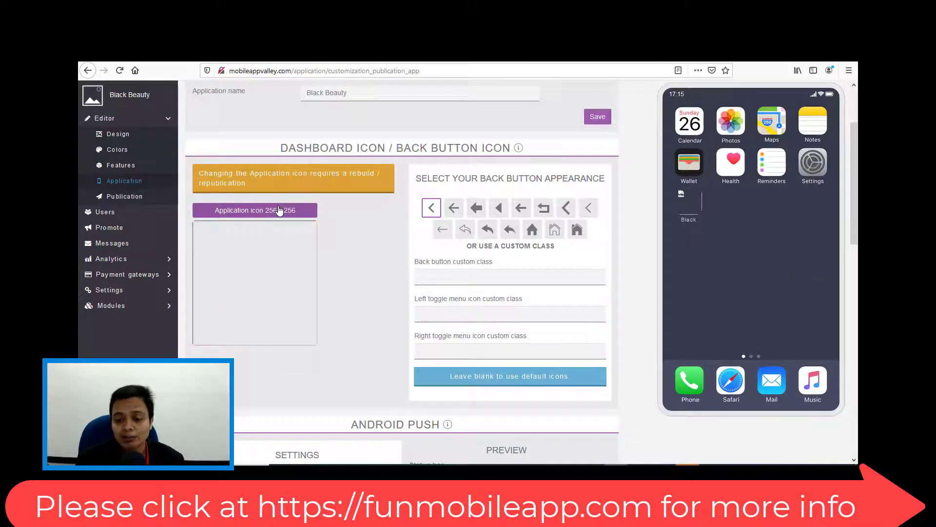
click(279, 210)
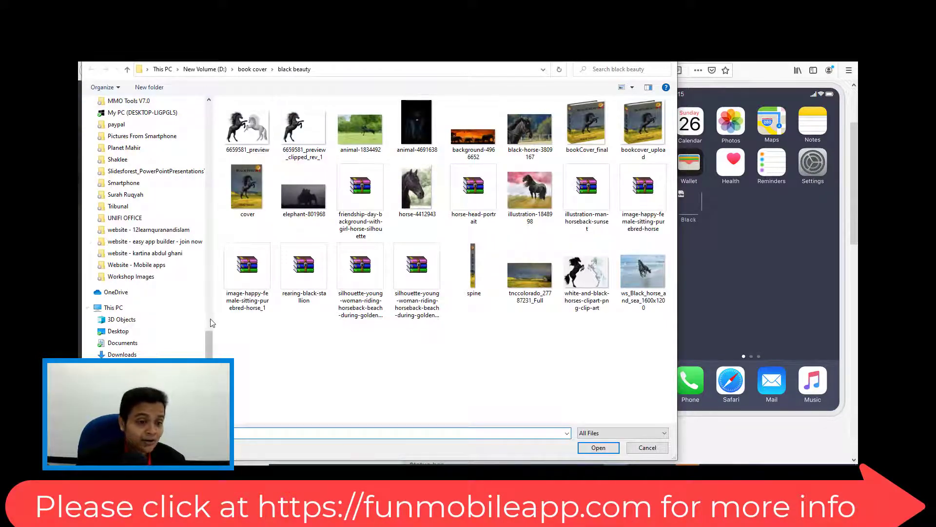
Step: Browse from 1 AMB Workshop Details in Dropbox through 1 Apps Master Builder - Passive Class and Apps_Ebook to the black beauty folder
drag(208, 341, 234, 95)
click(165, 278)
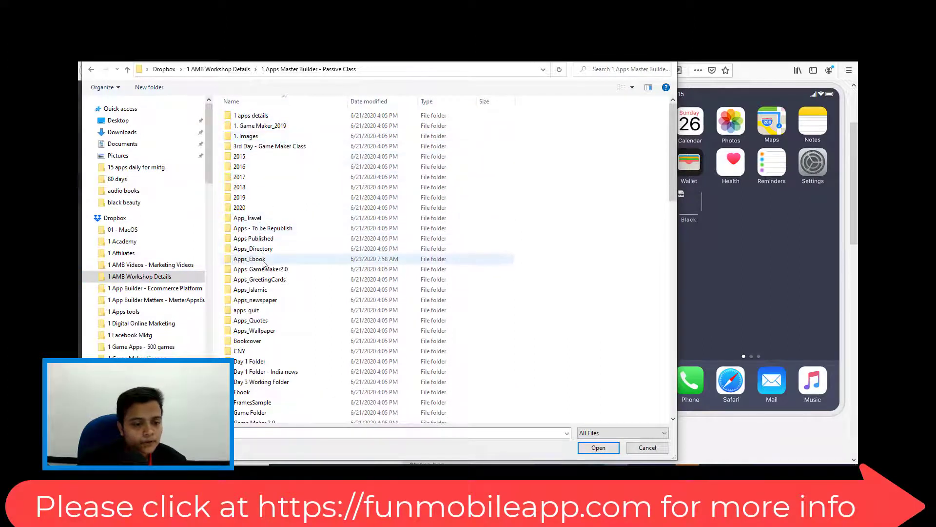
click(262, 261)
double_click(263, 261)
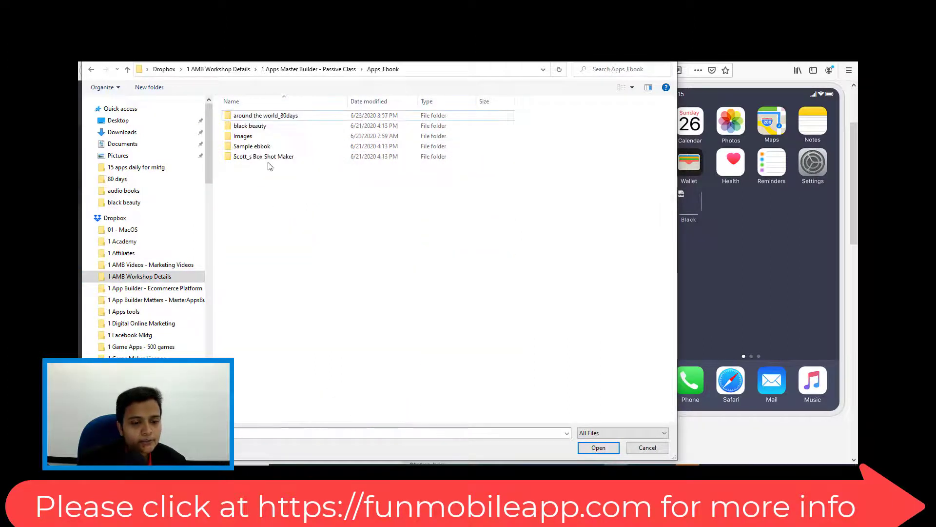
click(266, 127)
double_click(267, 130)
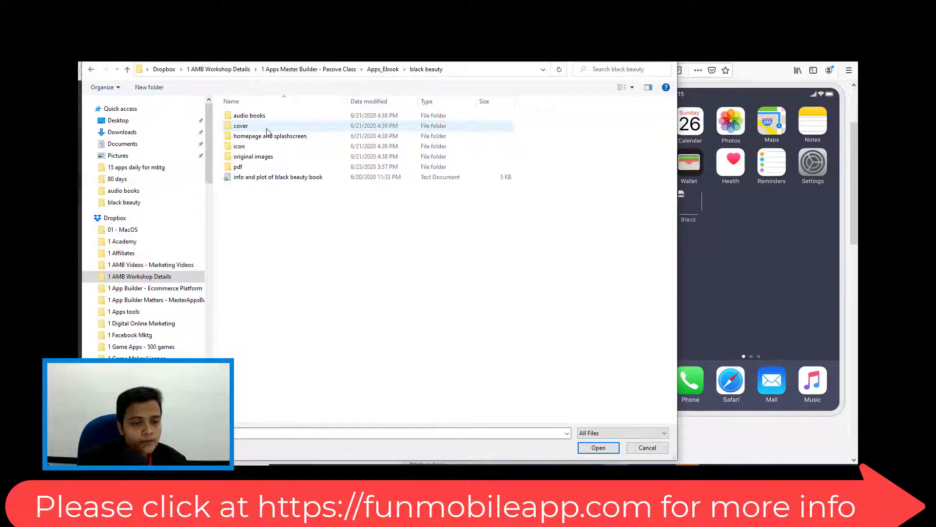
click(266, 128)
double_click(266, 128)
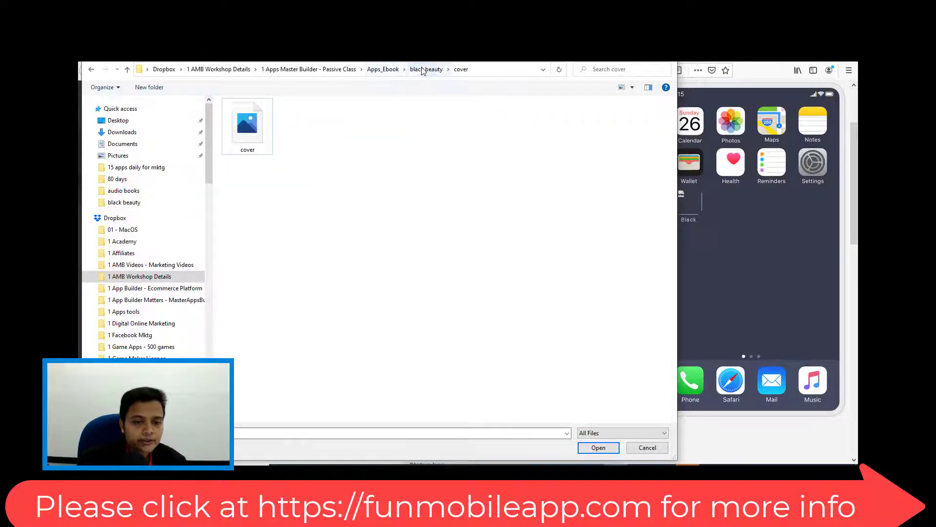
click(422, 71)
Step: Choose icon_256 from the icon folder as the application icon picture
click(261, 148)
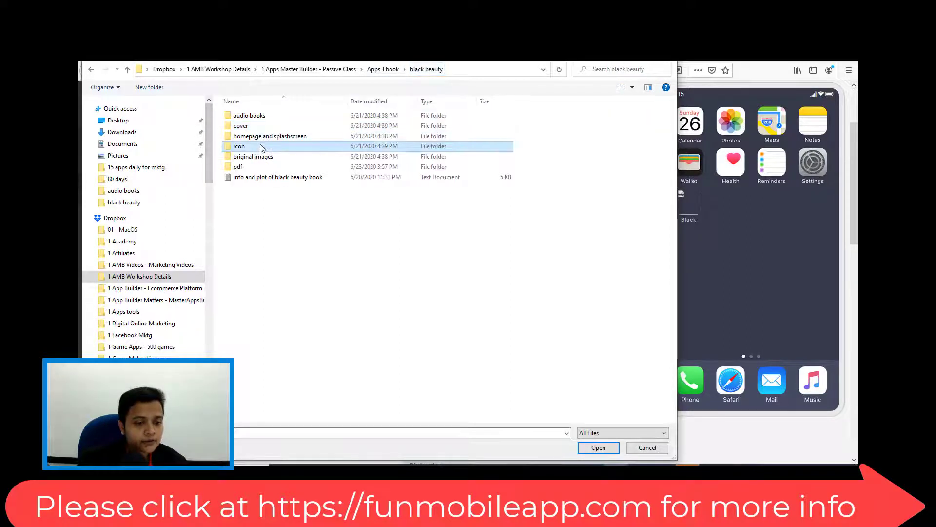
double_click(262, 148)
click(257, 142)
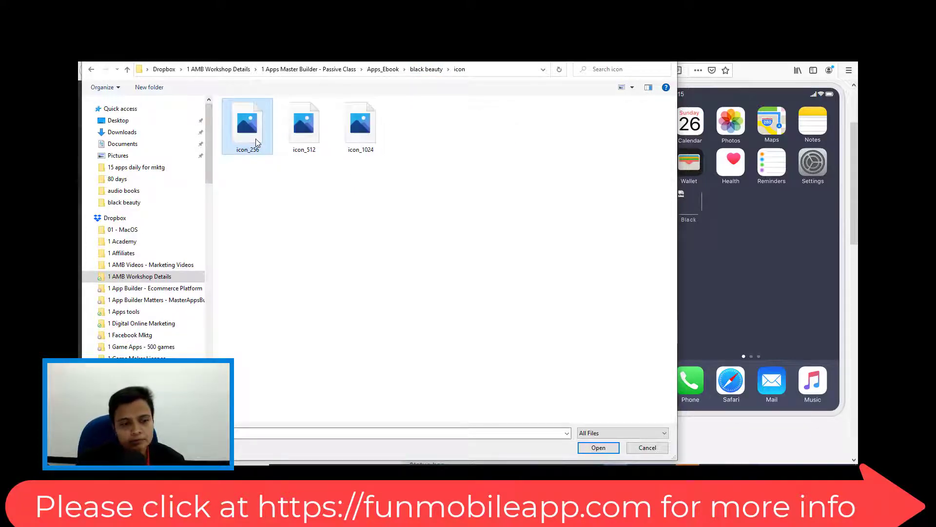
double_click(256, 139)
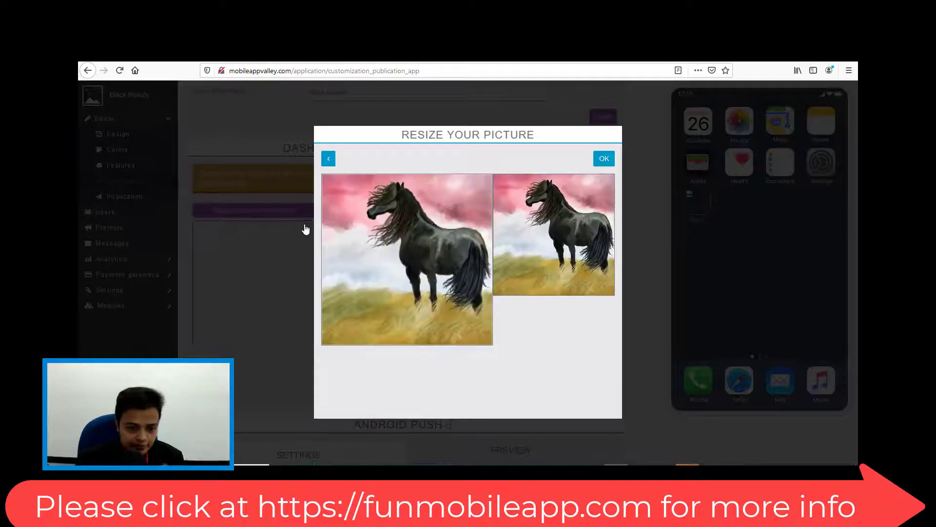
Step: Accept the resized application icon picture and choose the thick solid left arrow as the back button appearance
click(603, 159)
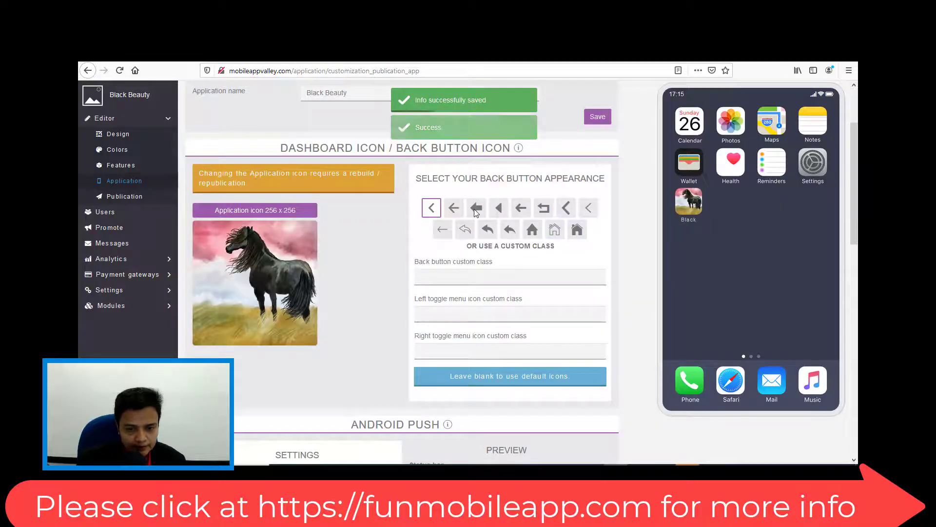
click(476, 208)
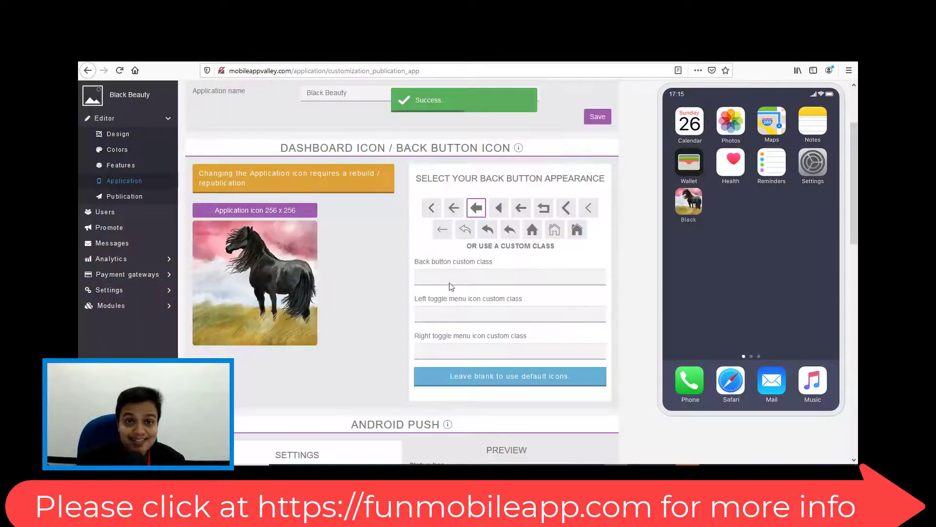
Step: Try to upload icon_512 as the 512 x 512 Android push image
scroll(503, 285, down, 5)
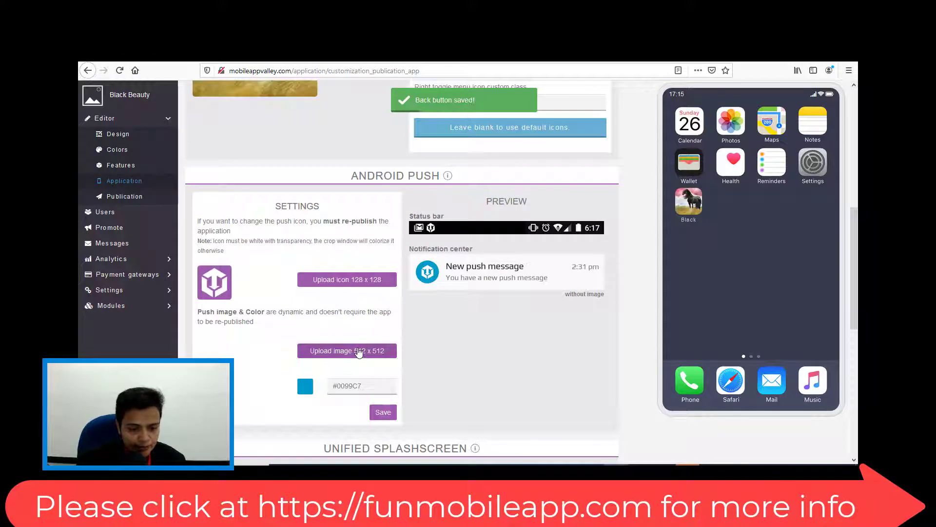
click(358, 351)
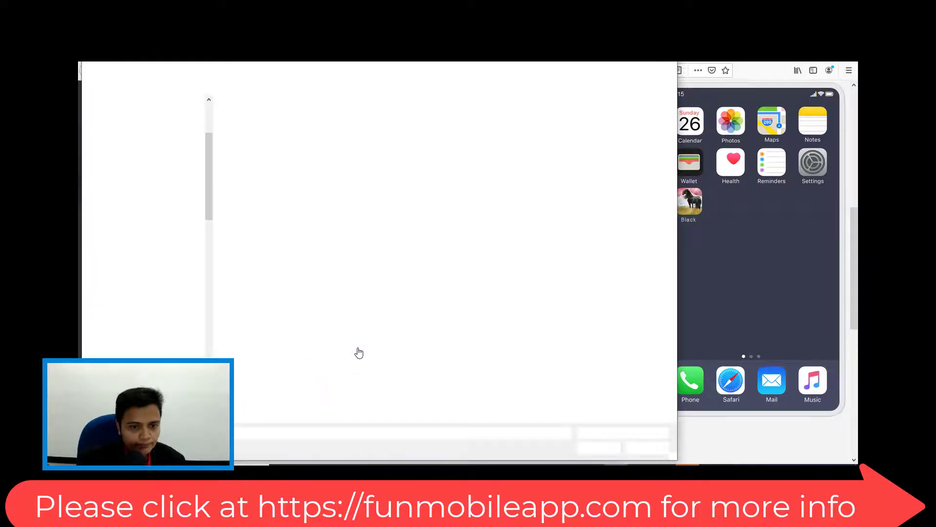
click(308, 142)
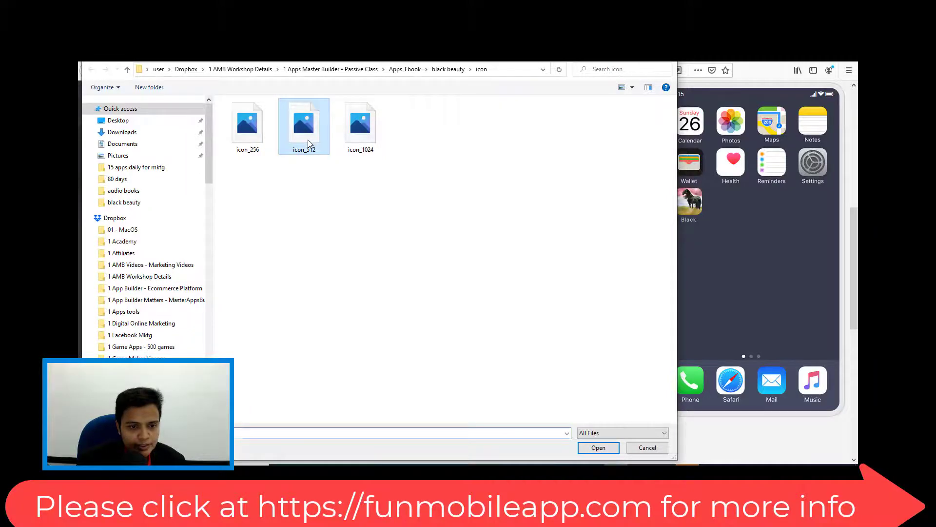
double_click(308, 140)
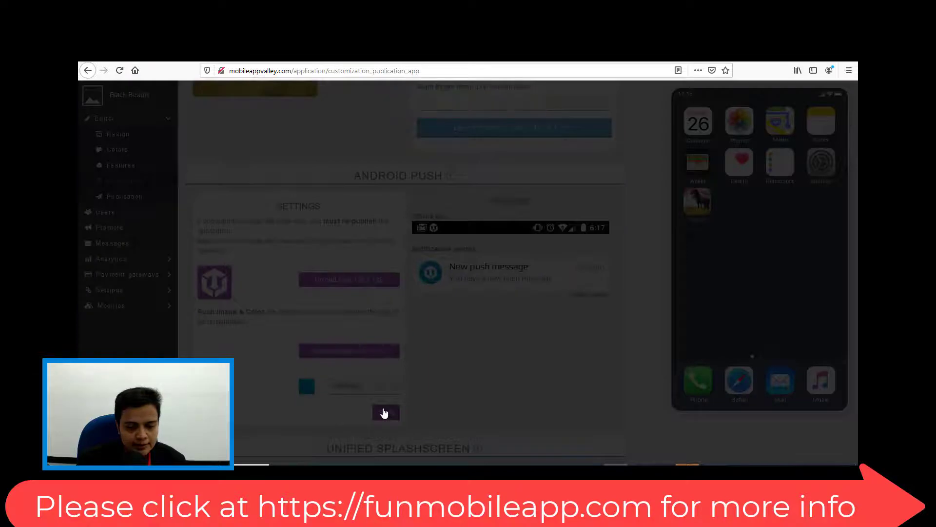
drag(473, 442, 533, 417)
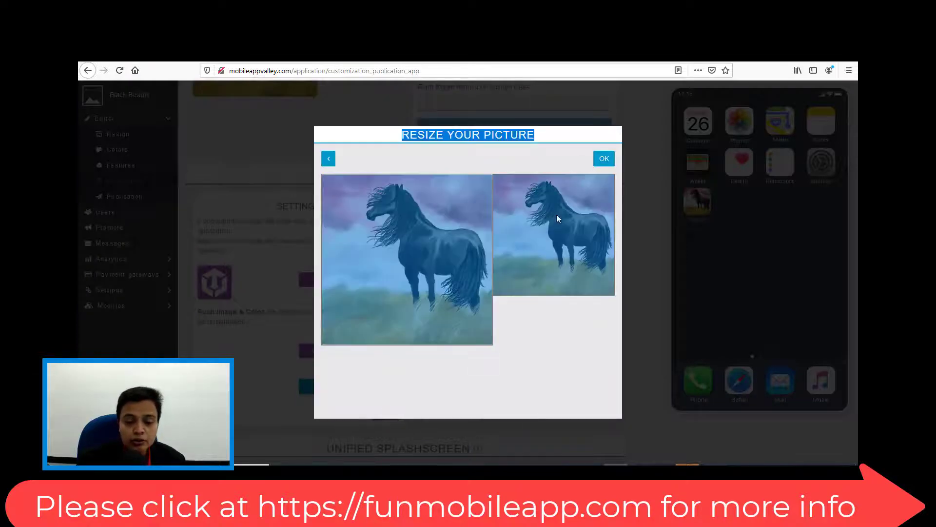
click(604, 159)
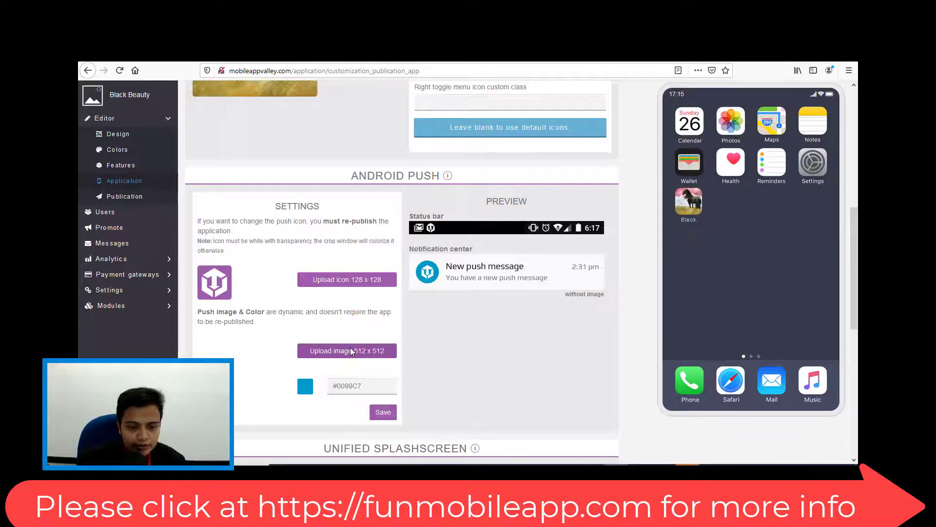
Step: Upload icon_512 as the 512 x 512 Android push image, keeping the full picture in the crop
click(350, 348)
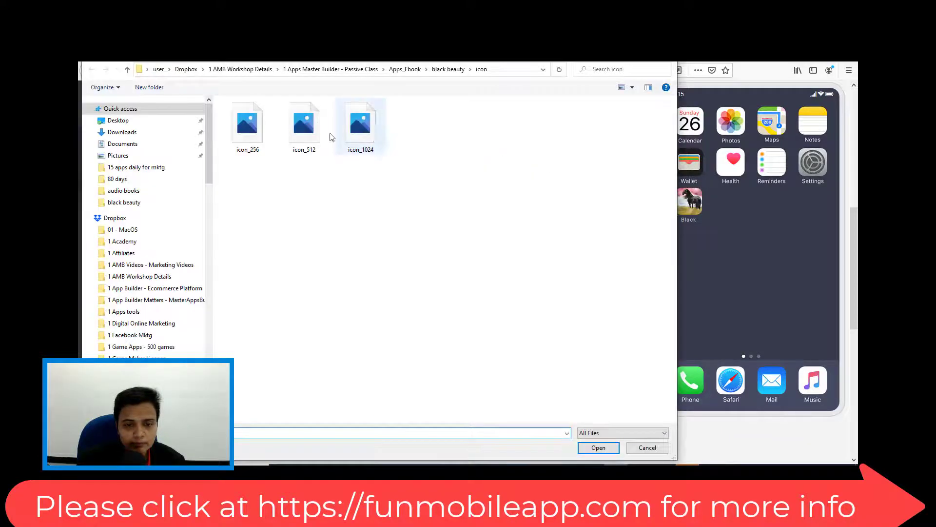
double_click(300, 112)
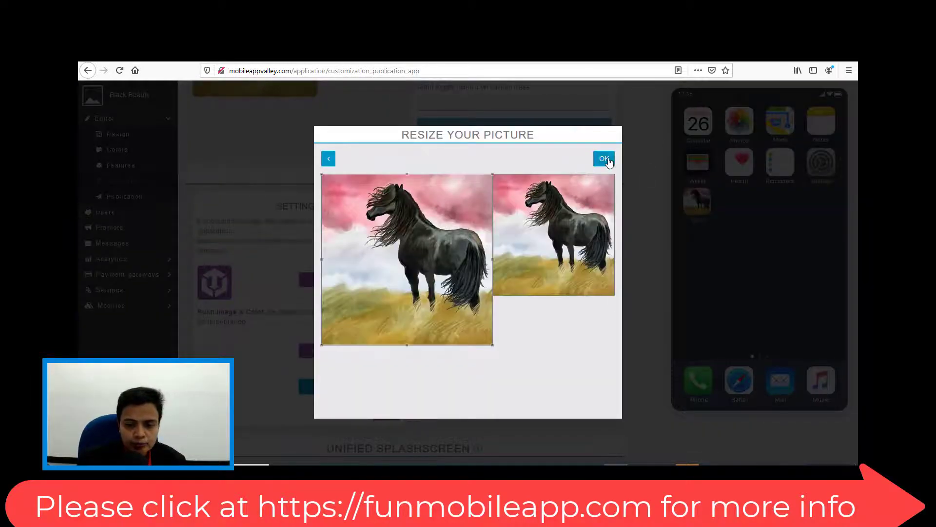
click(610, 161)
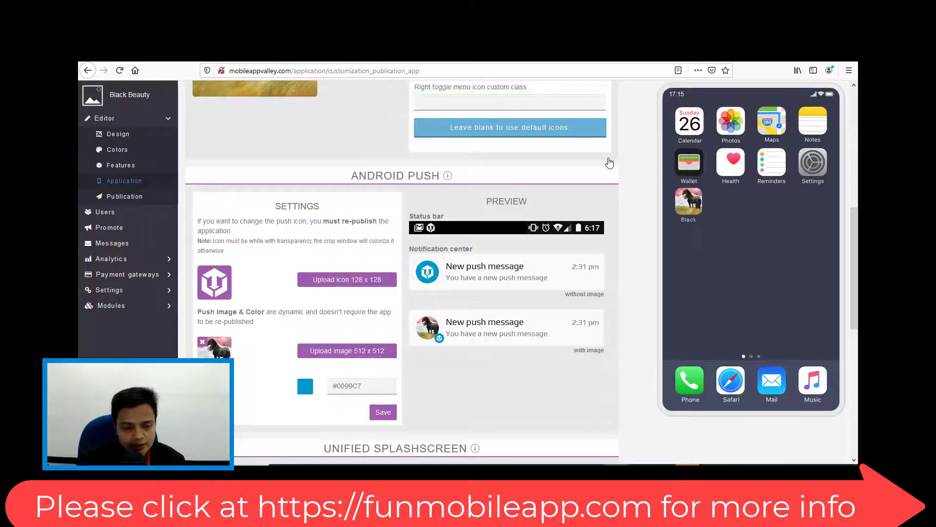
Step: Start changing the Unified Splashscreen startup image and browse from Apps_Ebook through black beauty to the homepage and splashscreen folder
scroll(578, 306, down, 4)
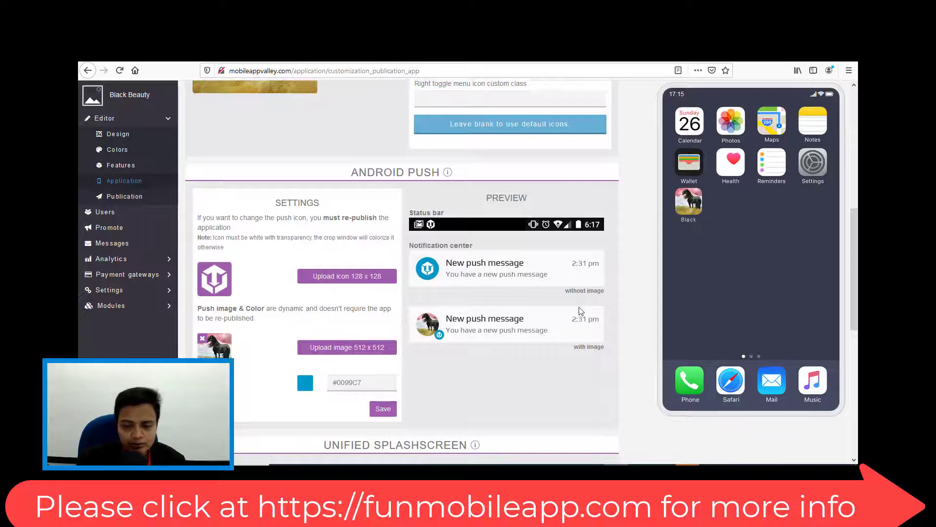
scroll(578, 307, down, 3)
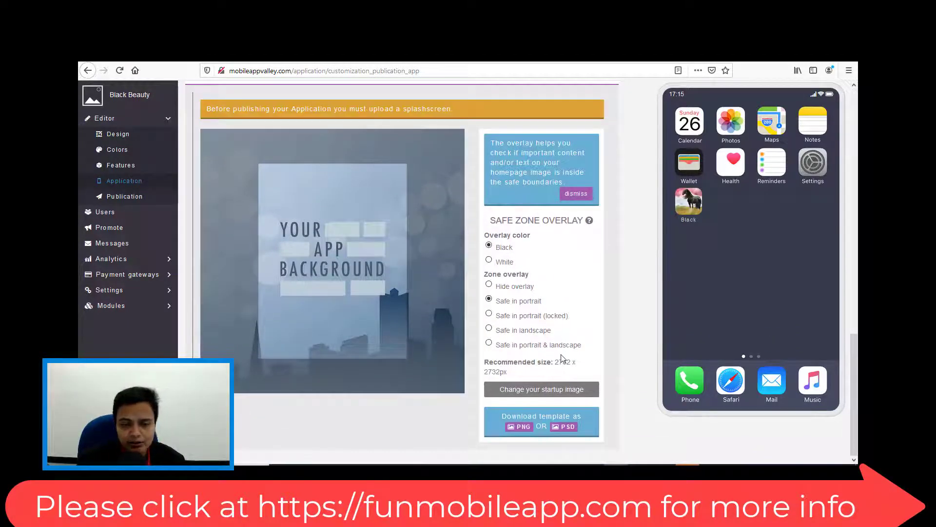
click(549, 395)
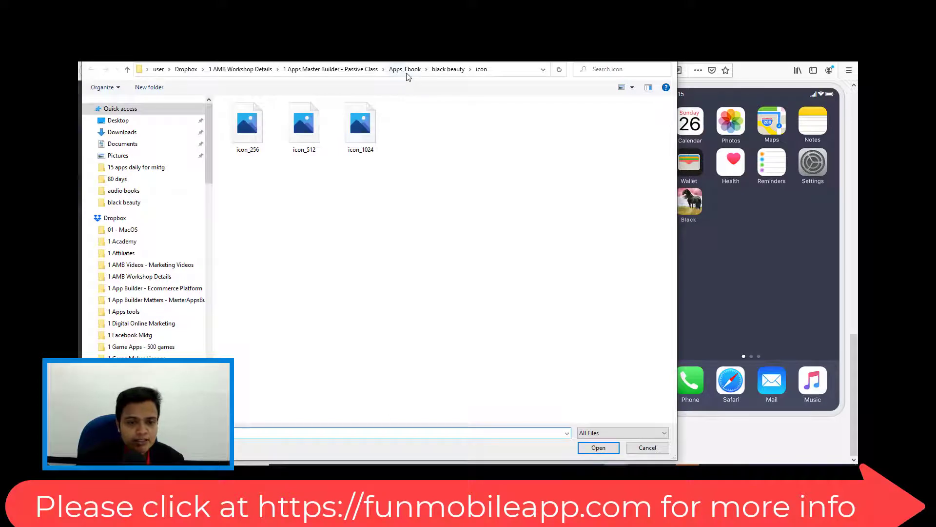
click(406, 72)
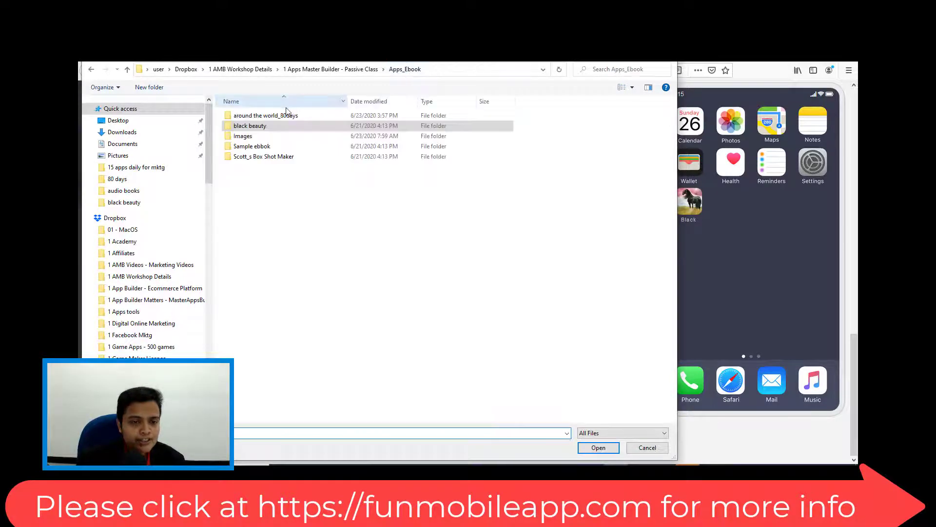
click(286, 127)
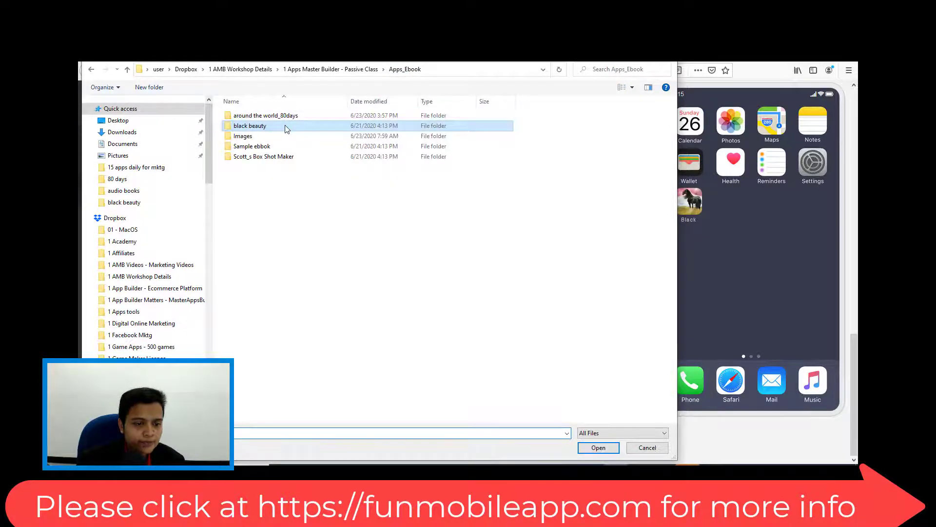
double_click(287, 129)
click(270, 141)
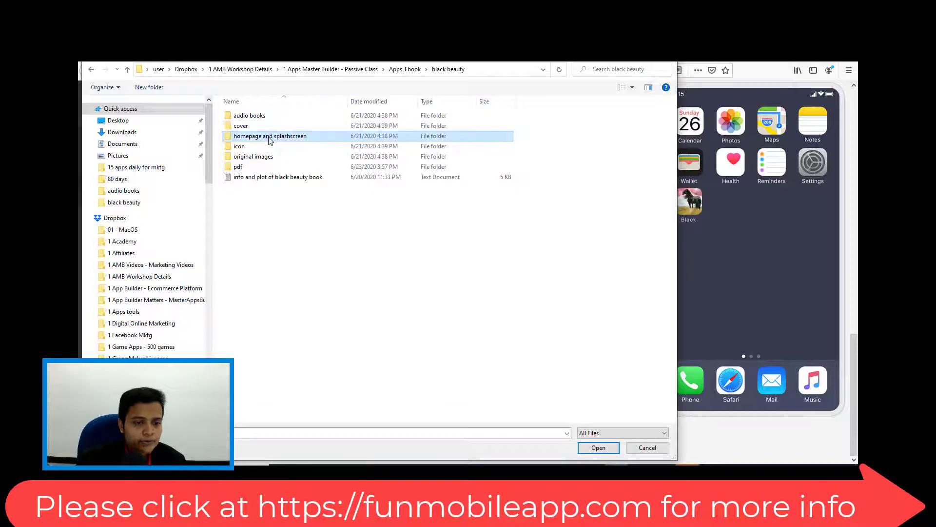
double_click(270, 138)
Step: Use the rearing black horse picture as the startup image, extending the crop to the full square
double_click(264, 133)
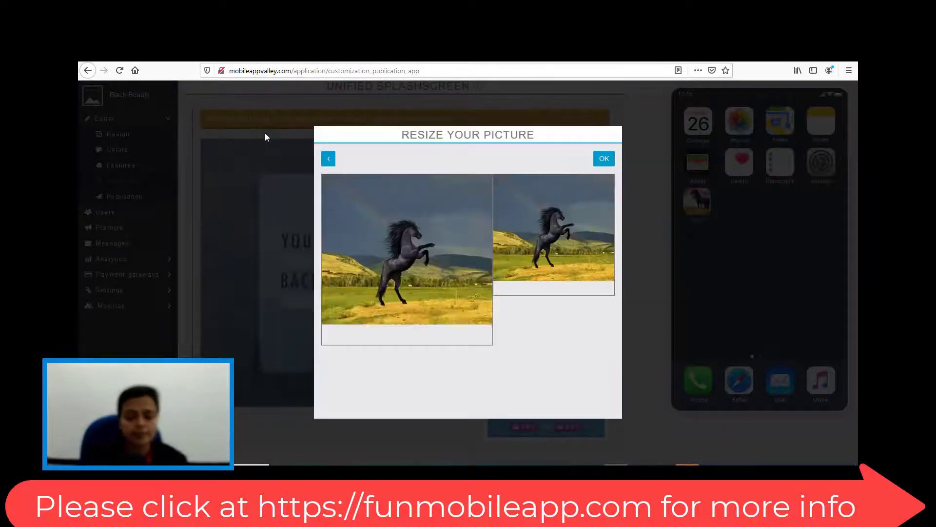
click(605, 159)
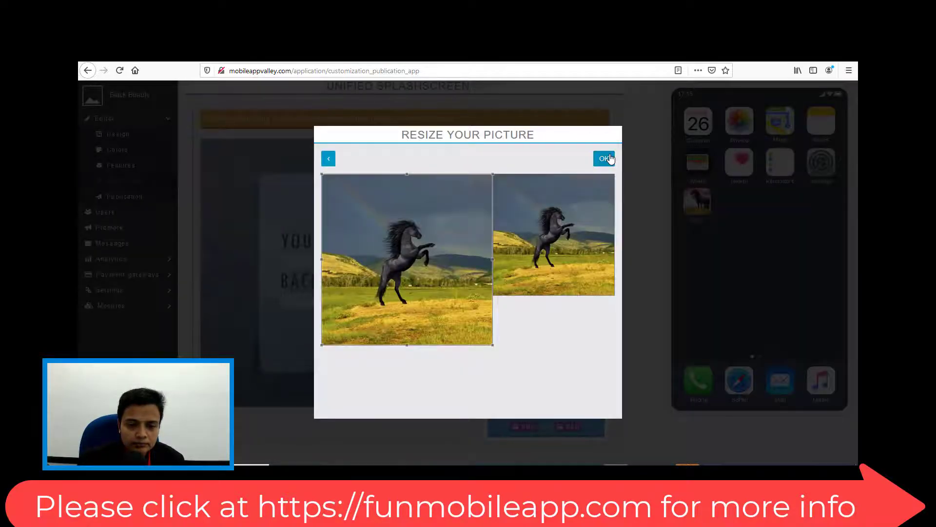
click(609, 157)
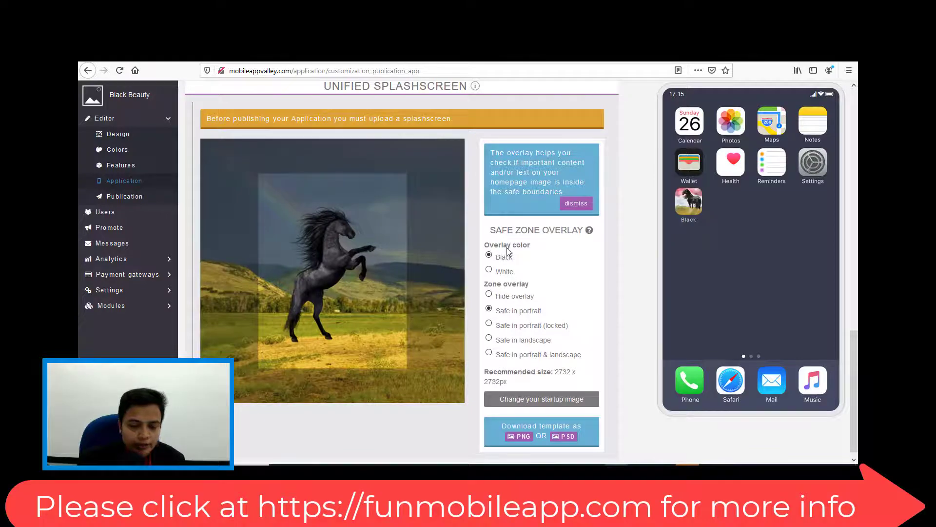
Step: In the Colors settings, make the homepage background a transparent white of rgba(255, 255, 255, 0.28)
scroll(450, 237, up, 12)
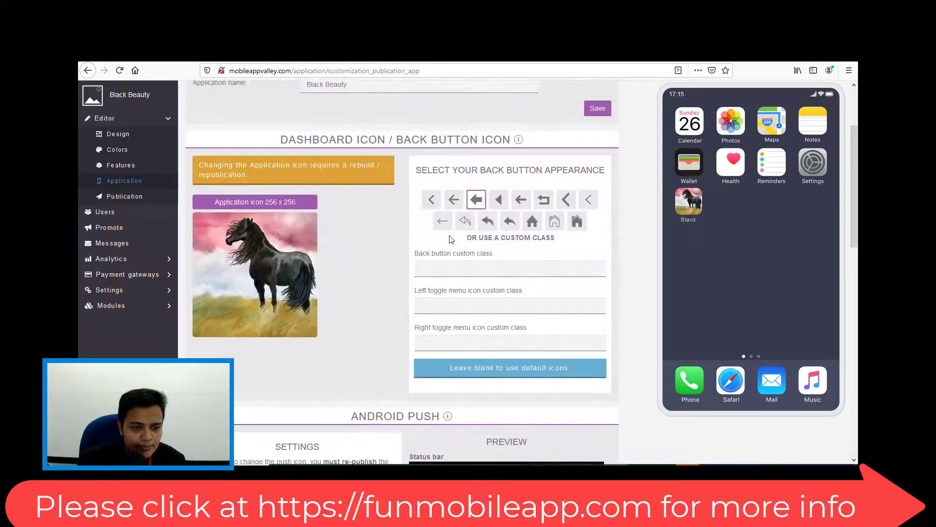
scroll(452, 234, down, 6)
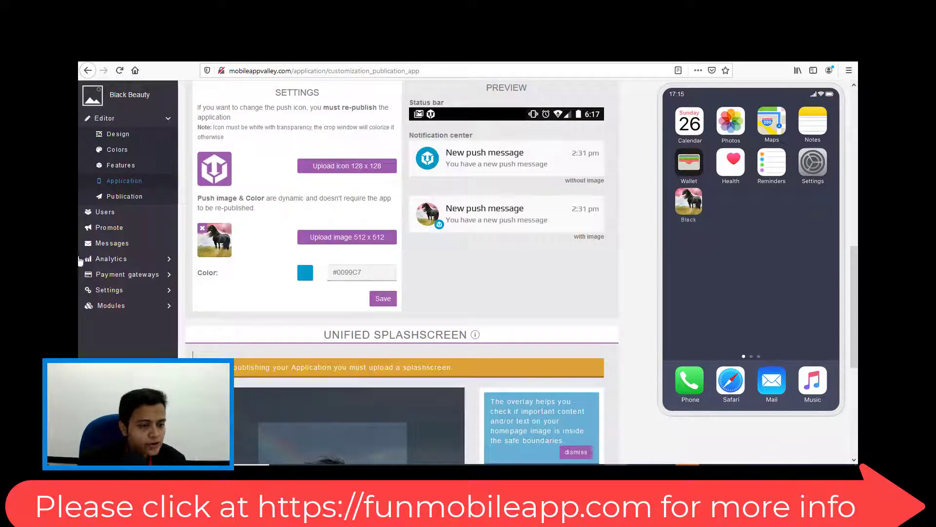
click(114, 153)
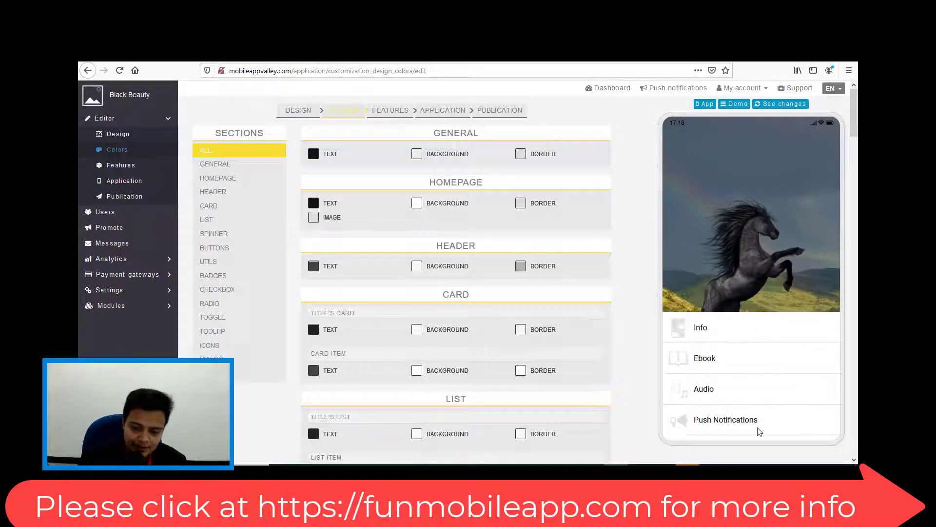
click(417, 204)
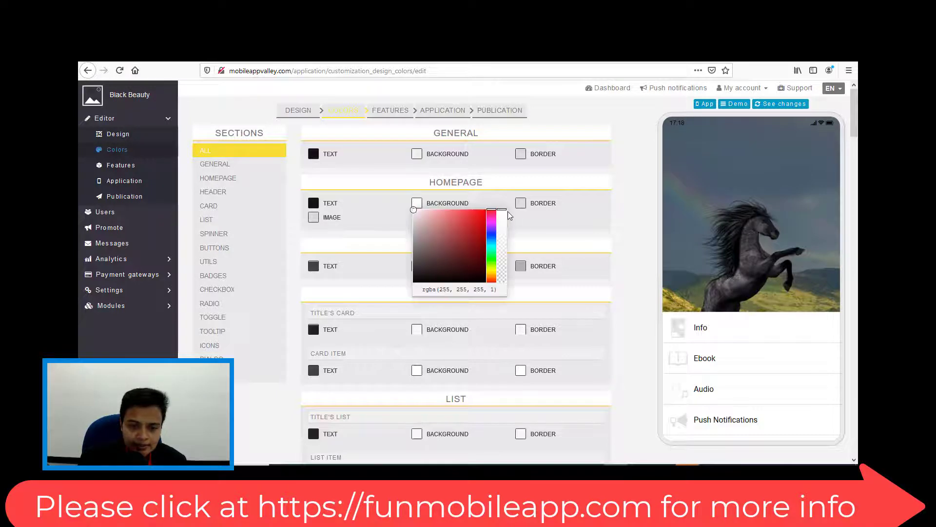
drag(504, 210, 503, 272)
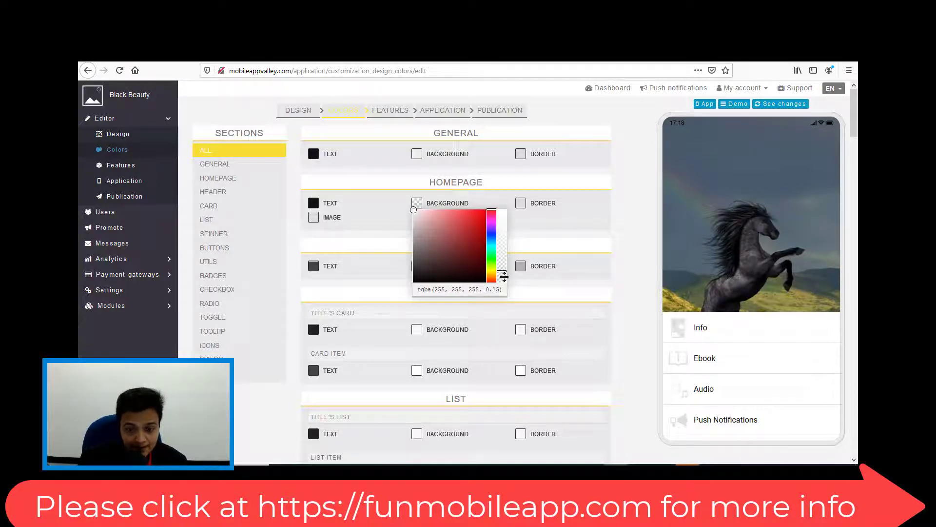
click(503, 279)
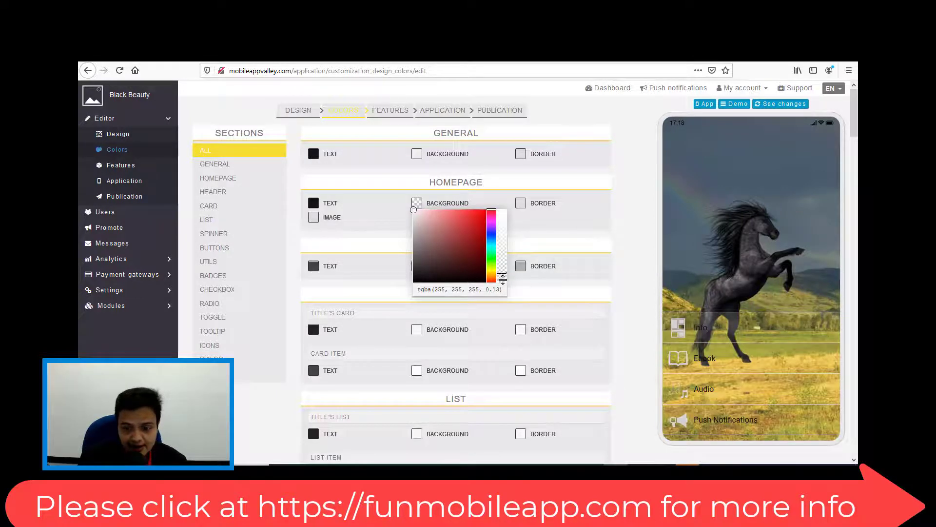
drag(503, 278, 505, 262)
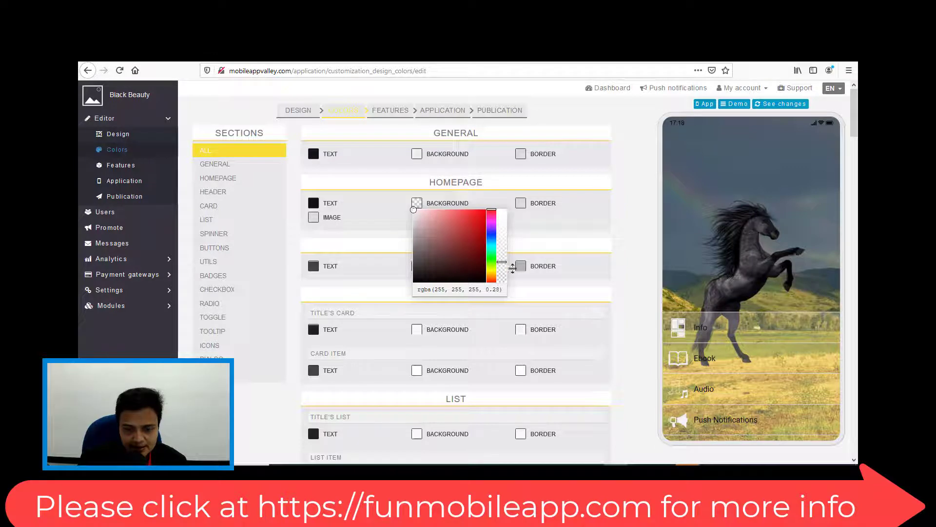
click(563, 234)
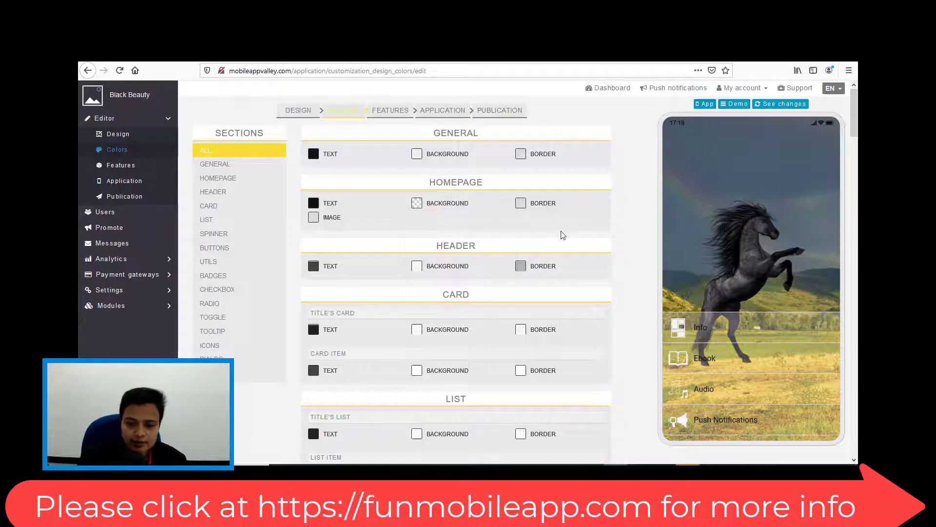
Step: Try darker shades for the homepage image color, ending with the grey rgba(143, 132, 132, 1)
click(313, 218)
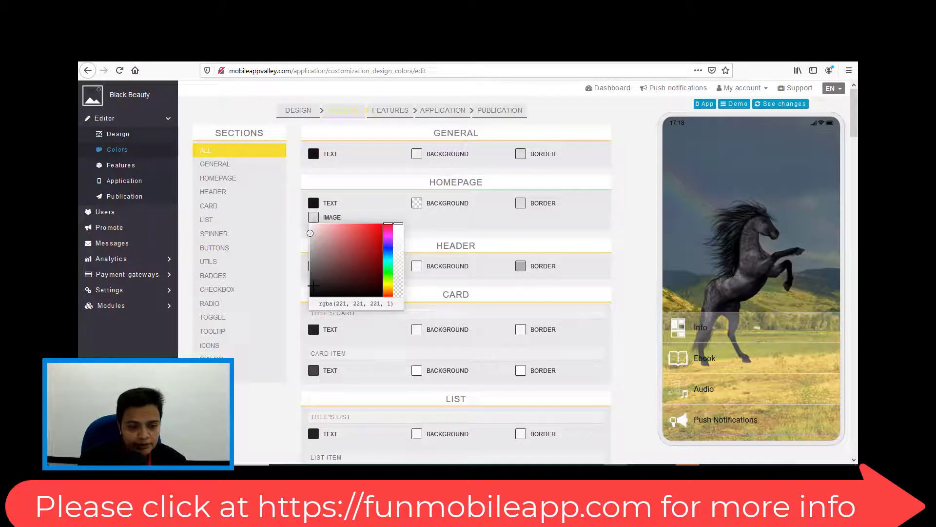
click(313, 285)
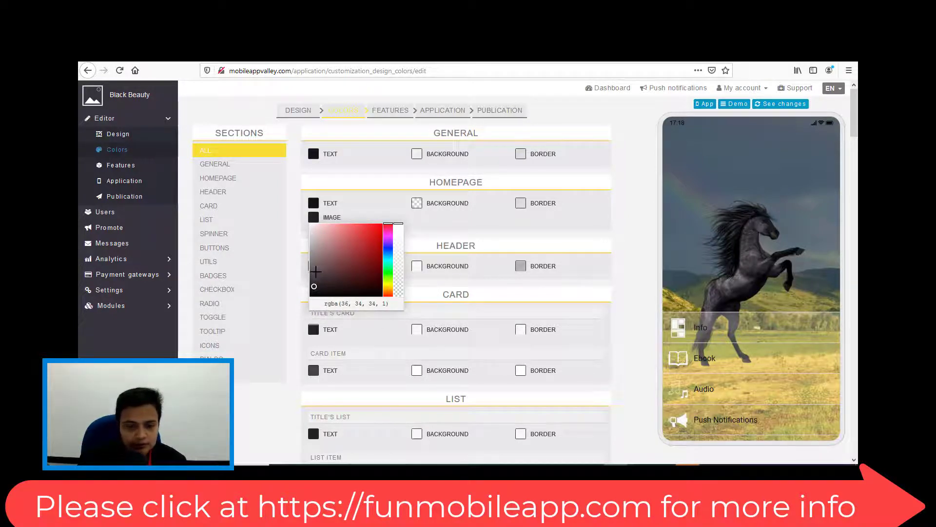
click(315, 275)
click(317, 266)
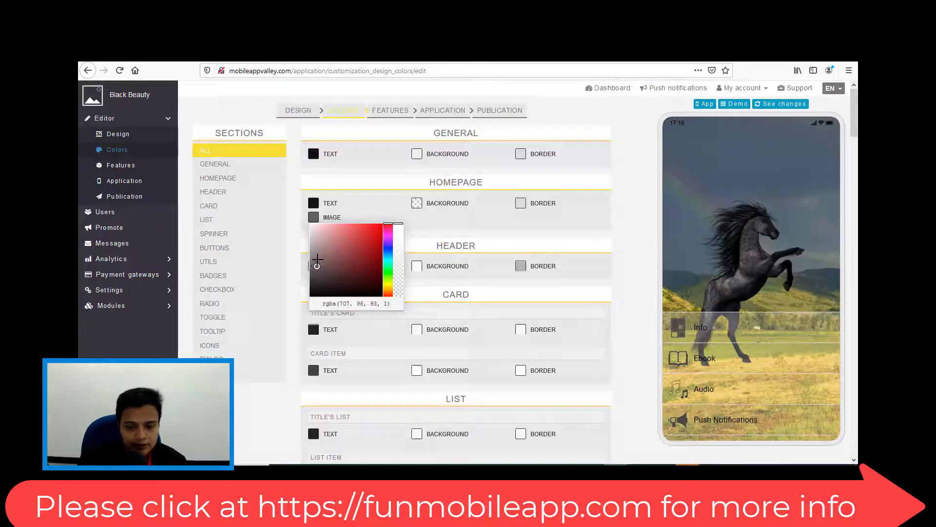
mouse_move(318, 259)
mouse_down()
mouse_move(314, 247)
mouse_move(318, 272)
mouse_move(316, 256)
mouse_up()
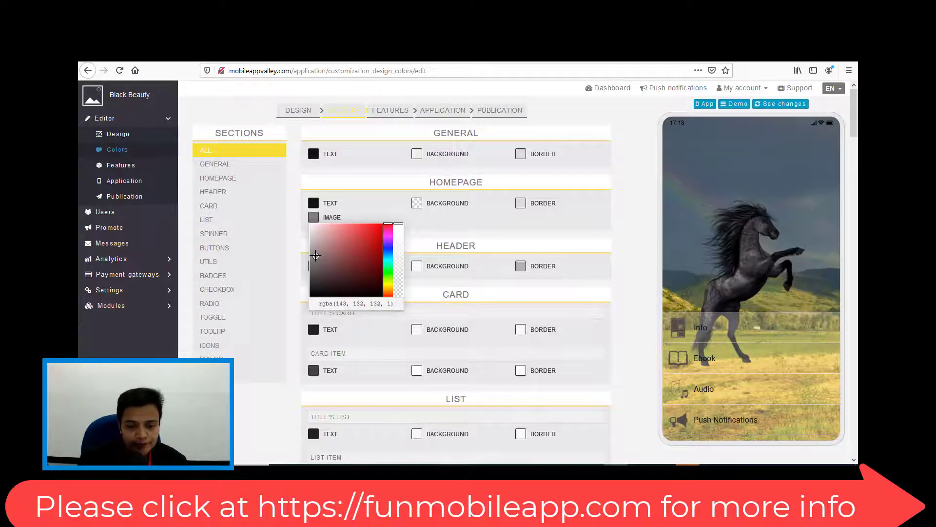
click(594, 219)
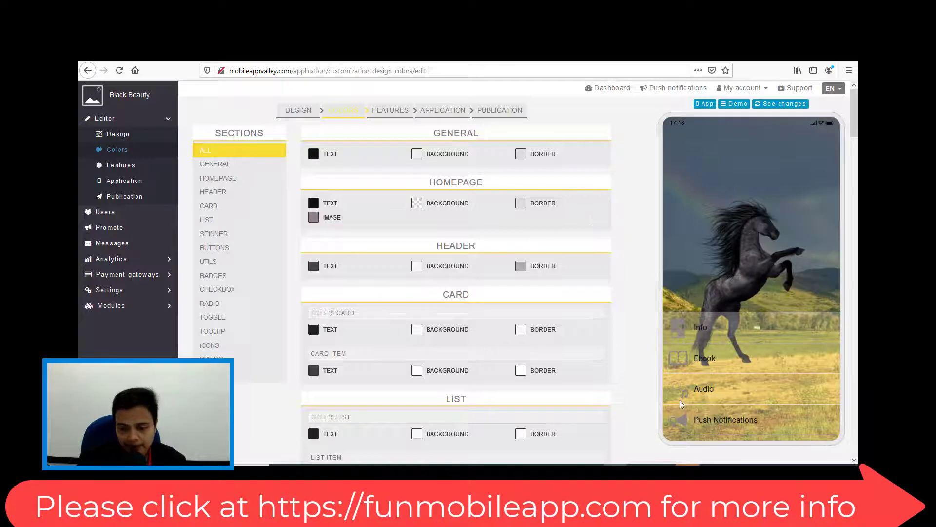
Step: Set the homepage image color to near-black rgba(31, 29, 29, 1) and the homepage border color to rgba(18, 18, 18, 1)
click(315, 220)
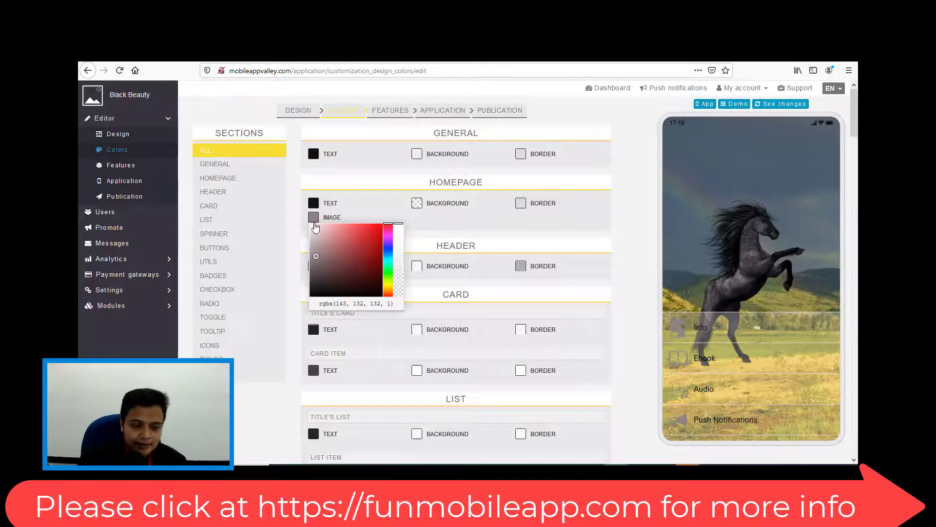
drag(316, 273, 314, 292)
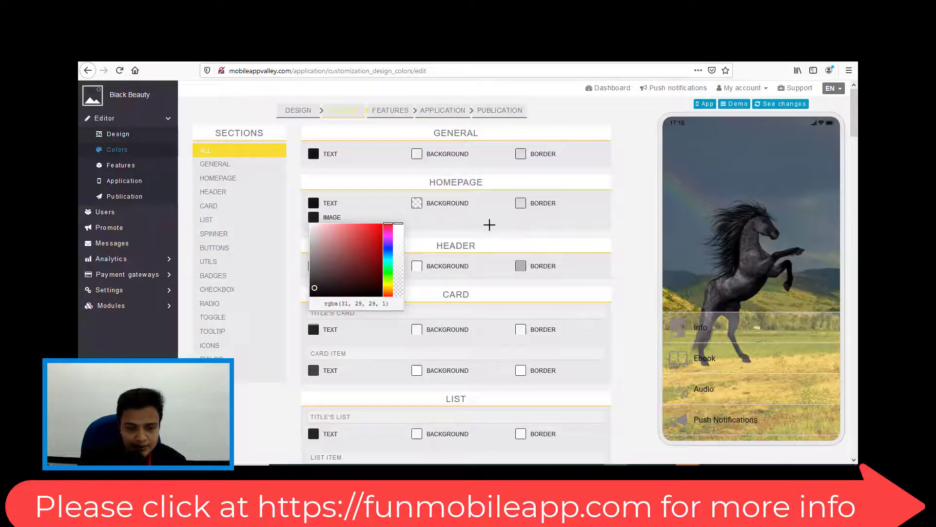
click(490, 226)
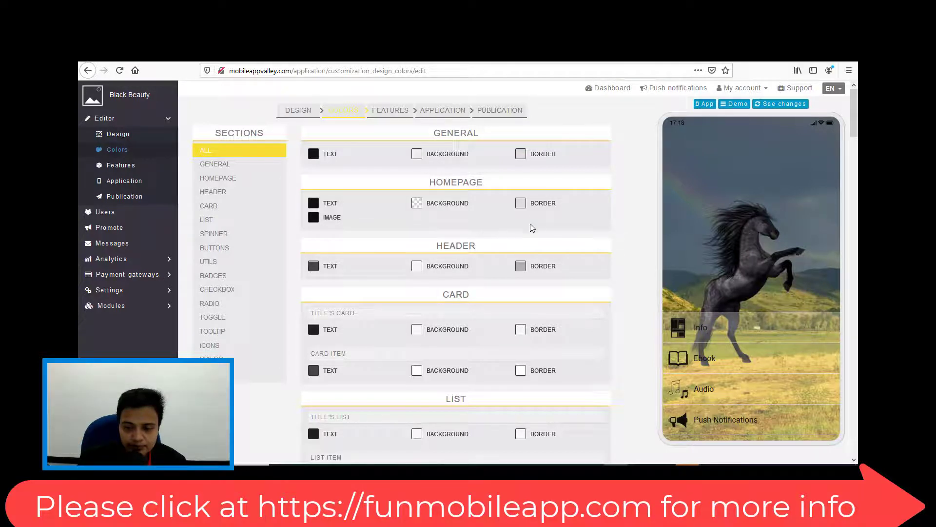
click(521, 204)
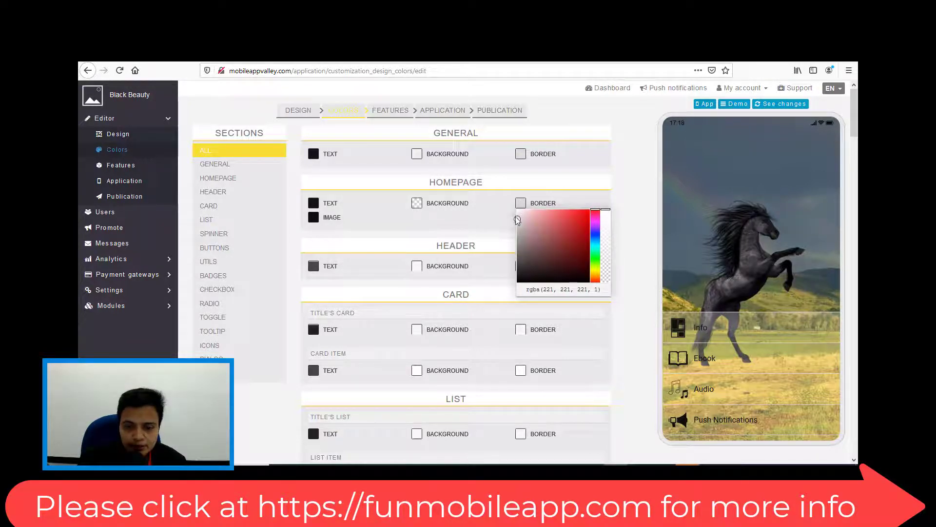
drag(518, 260, 518, 278)
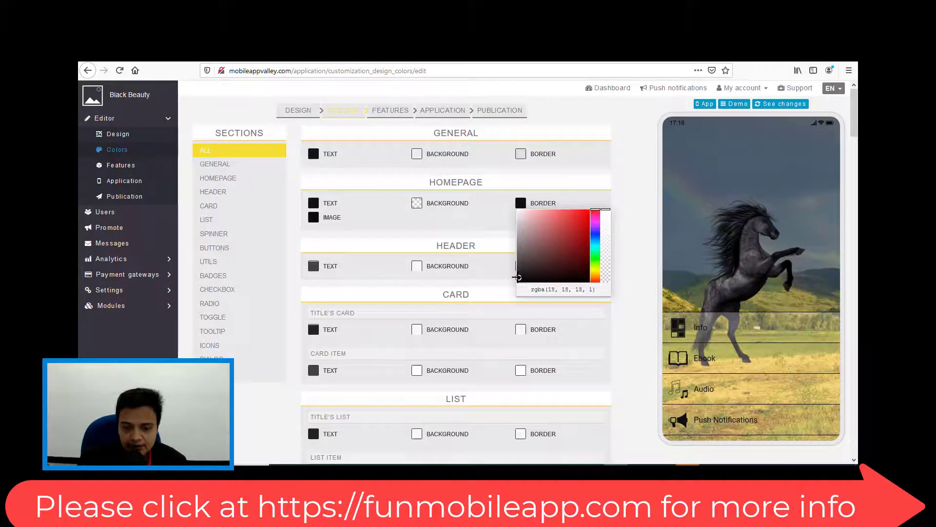
click(622, 282)
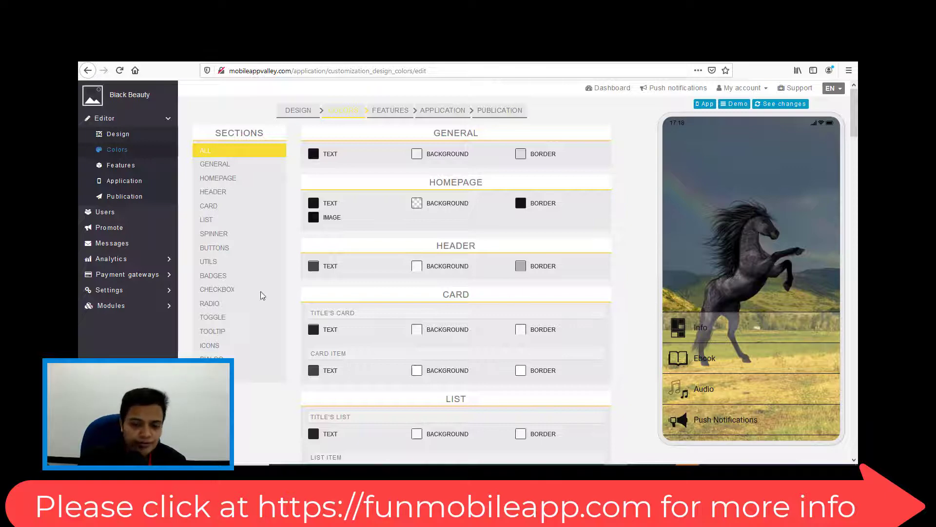
Step: Examine the Publication settings, covering the general information, AdMob monetization and the requirements for downloading the mobile source codes
click(138, 199)
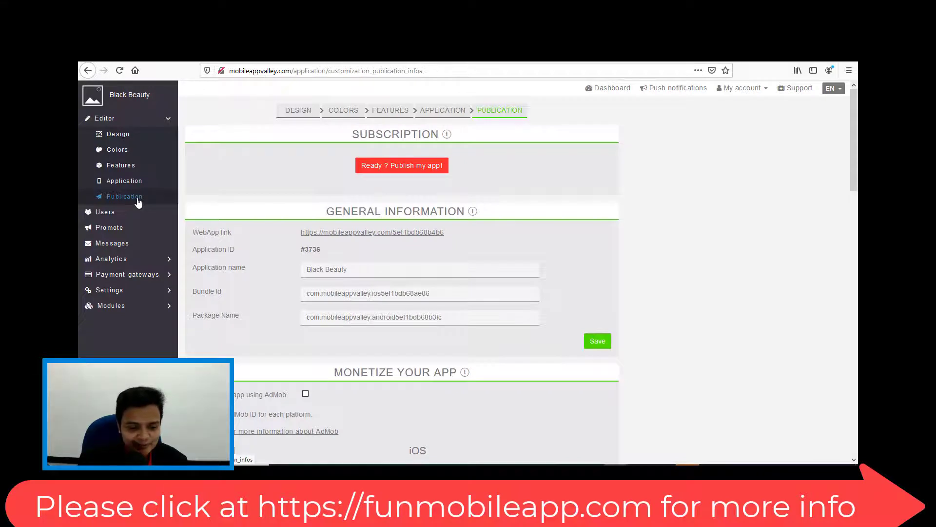
scroll(139, 202, down, 3)
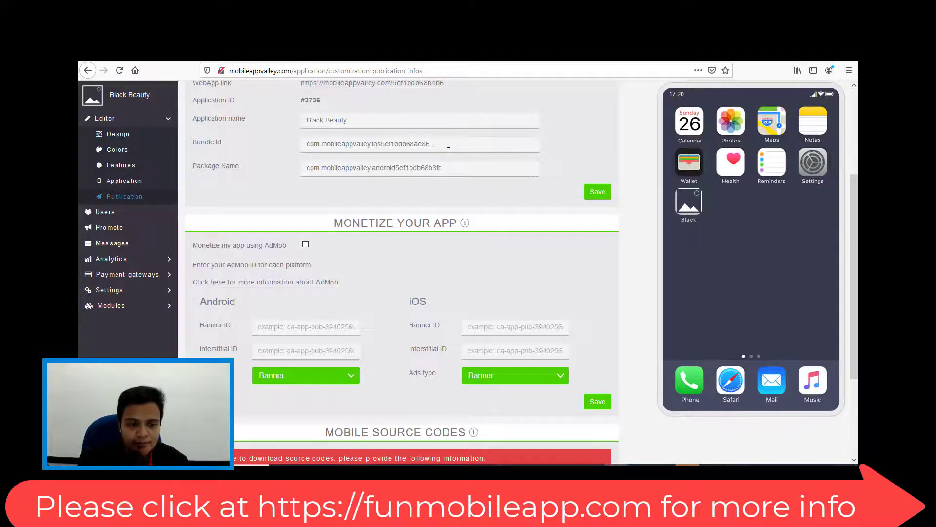
scroll(448, 151, down, 2)
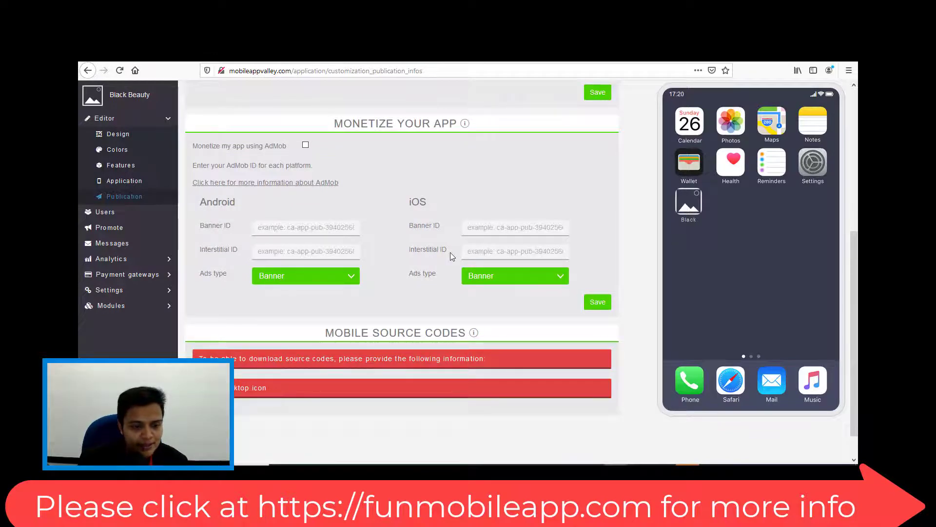
scroll(450, 254, up, 2)
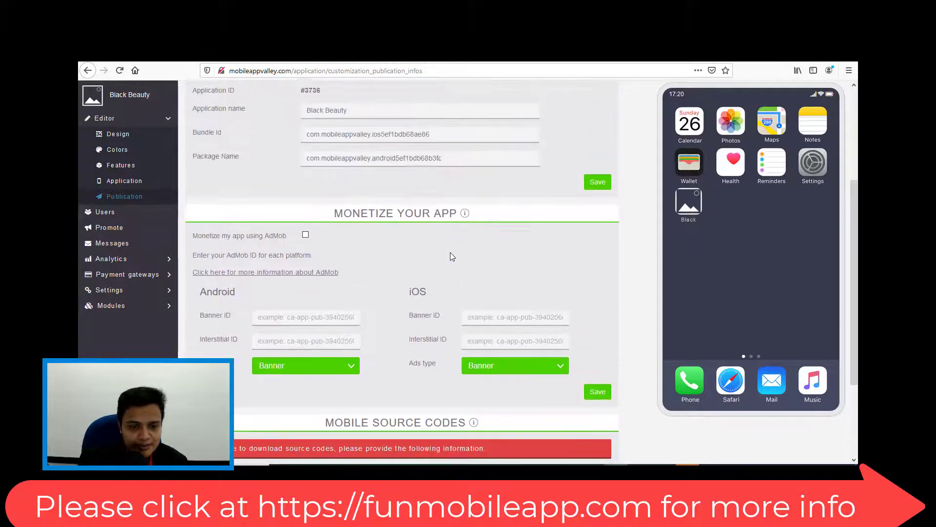
scroll(395, 228, down, 3)
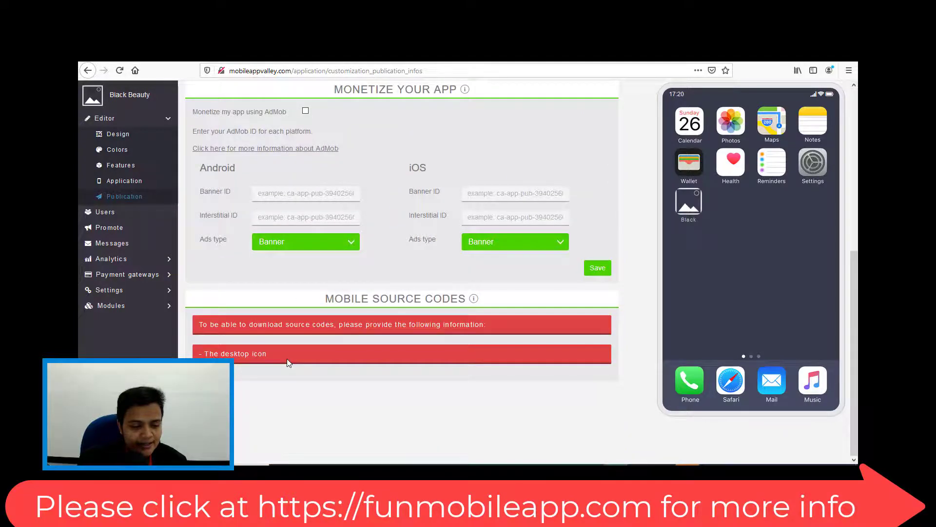
scroll(288, 362, up, 5)
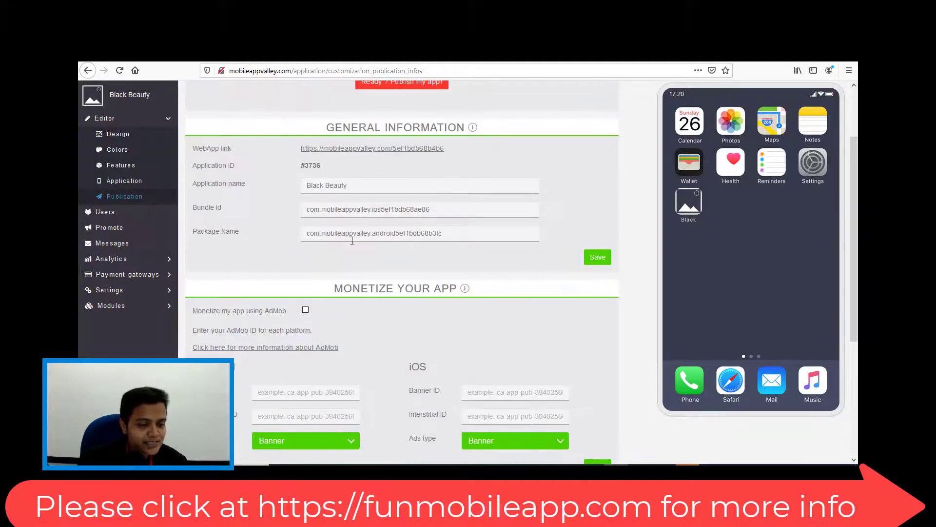
scroll(351, 241, down, 5)
scroll(280, 306, up, 3)
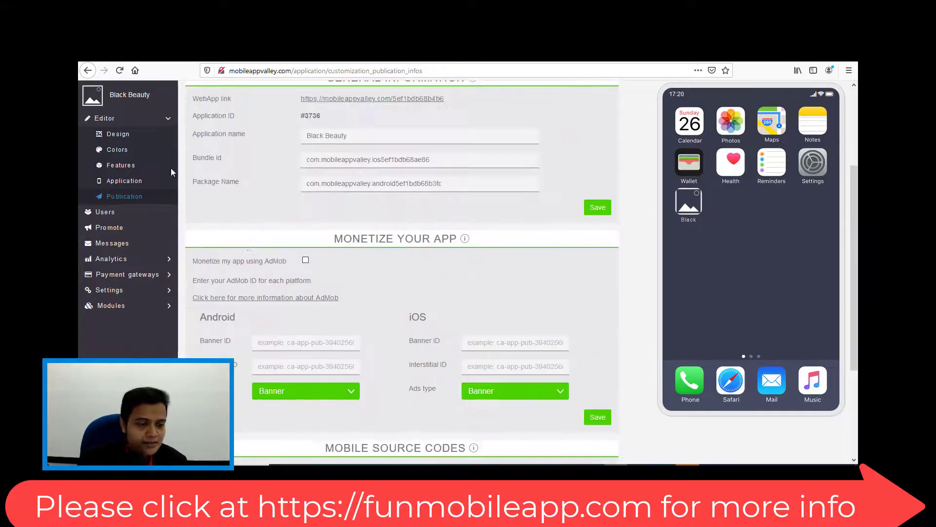
Step: In the Application settings, upload icon_256 from the black beauty icon folder as the 256 x 256 application icon, keeping the full picture
click(146, 181)
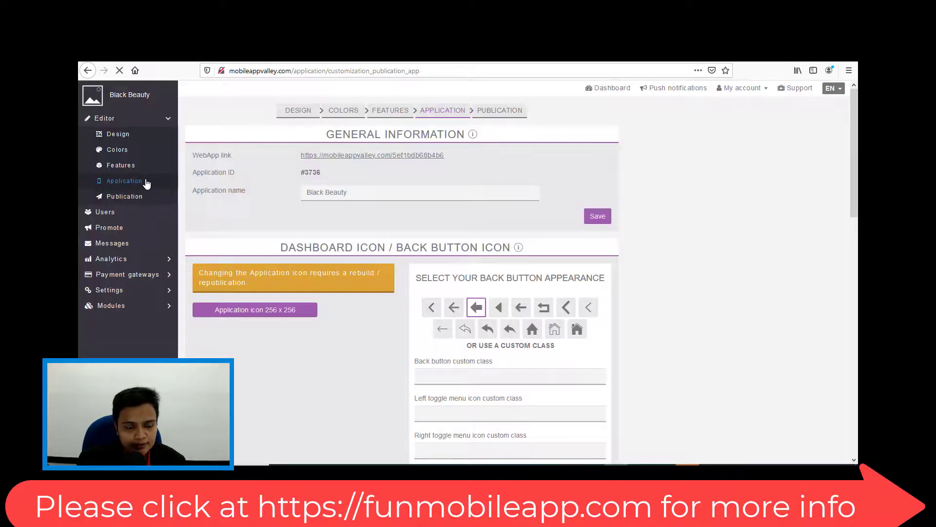
scroll(319, 324, down, 5)
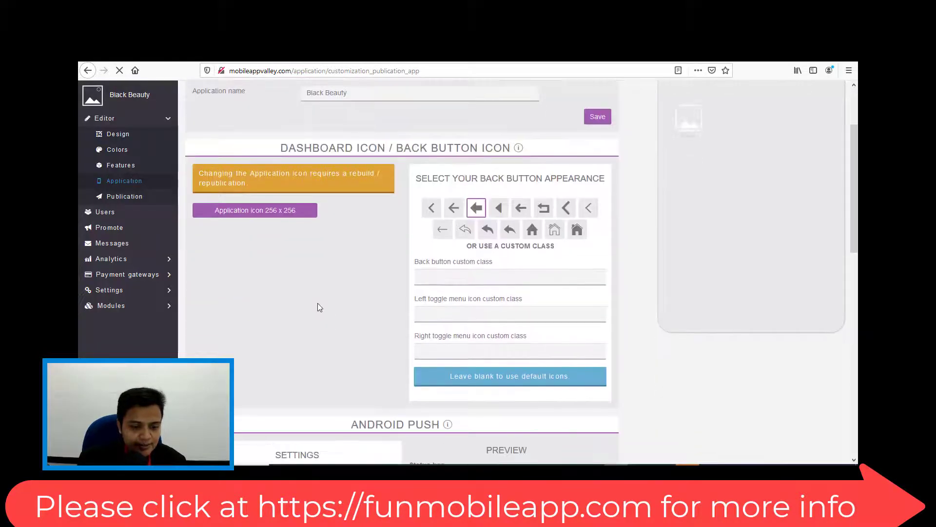
scroll(316, 304, up, 3)
click(272, 167)
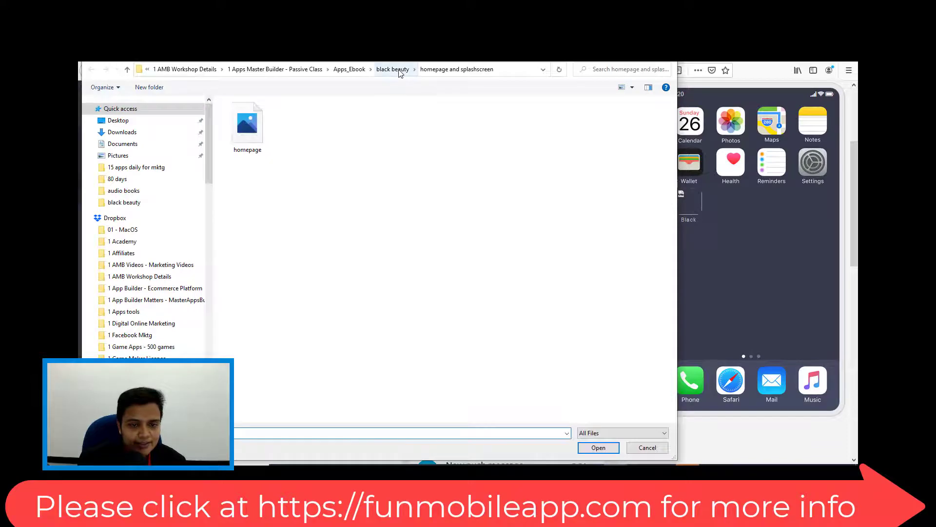
click(393, 69)
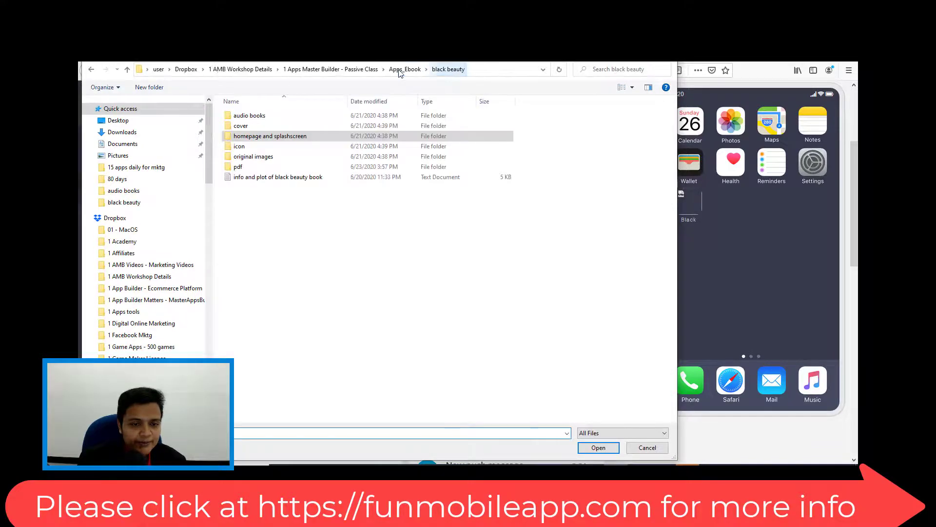
double_click(247, 146)
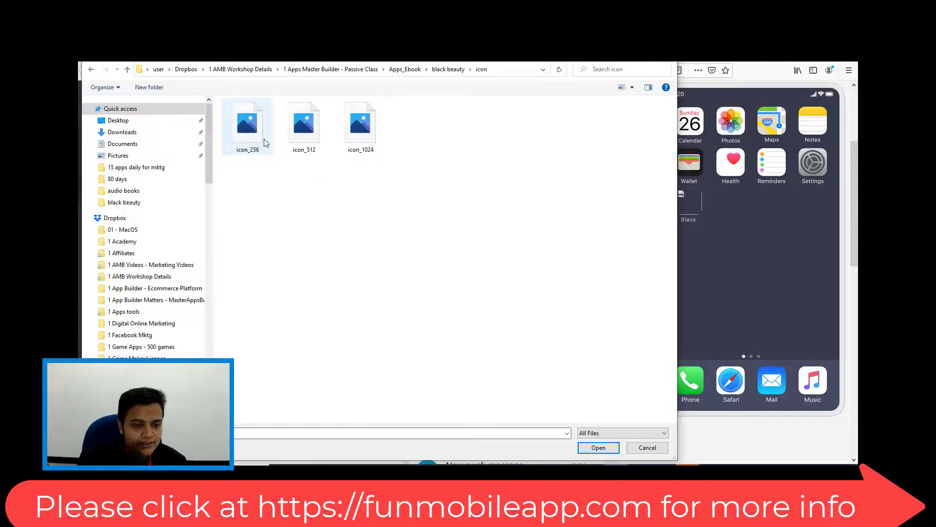
double_click(264, 141)
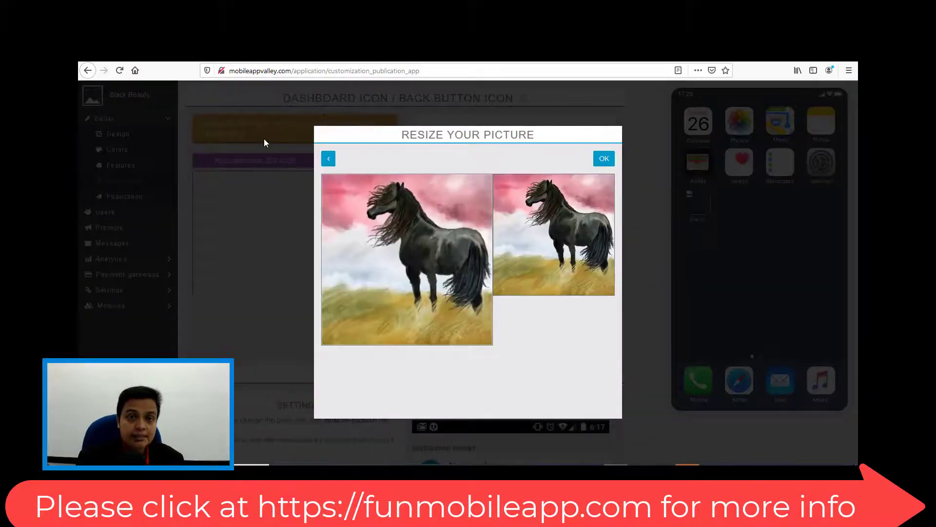
click(603, 164)
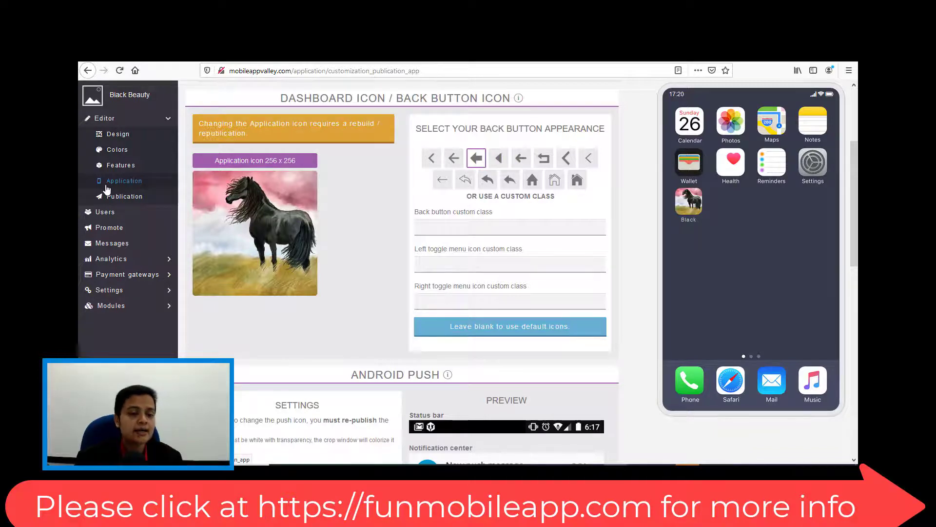
Step: Check the source code requirements in the Publication settings and publish the app under the active 999-app annual subscription
click(116, 203)
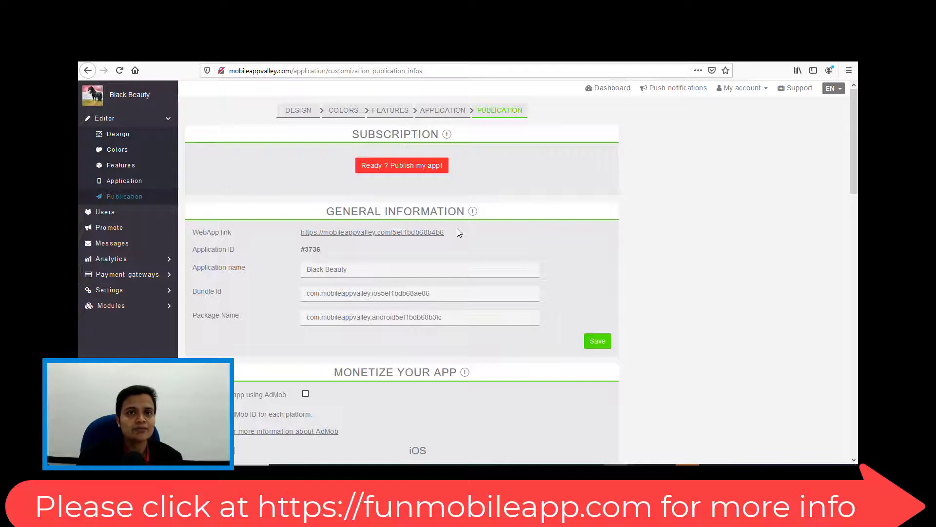
scroll(458, 228, down, 4)
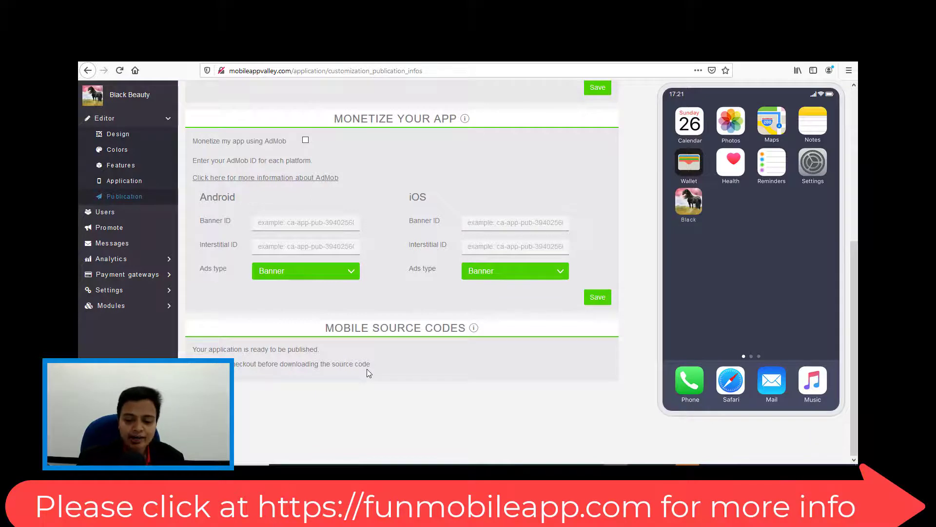
scroll(367, 371, up, 2)
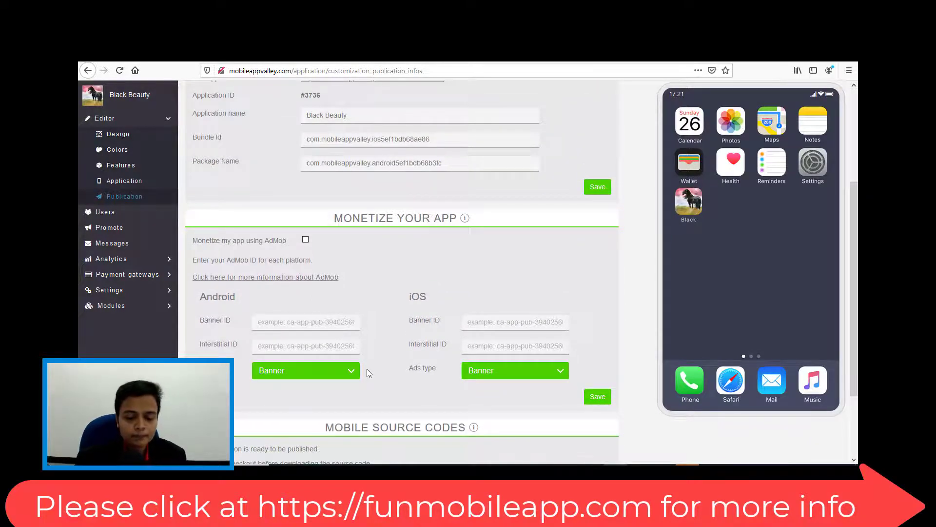
scroll(368, 371, up, 3)
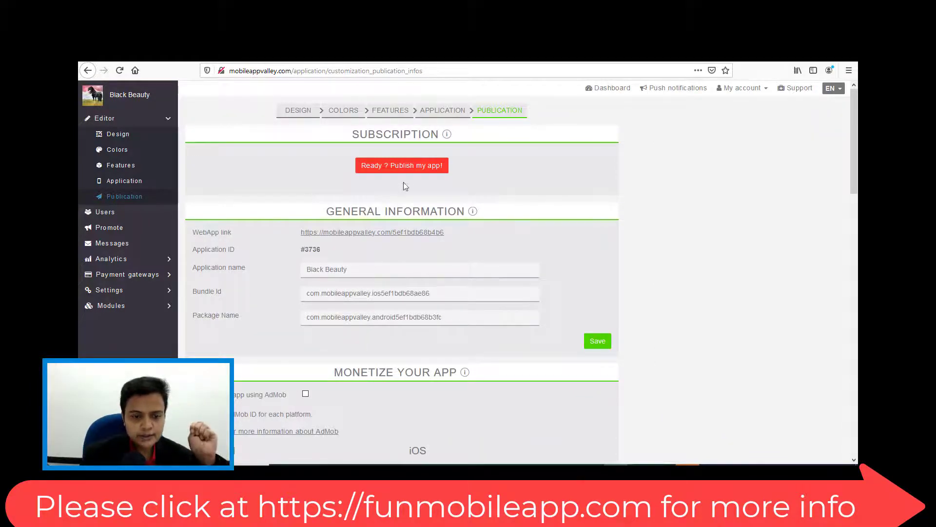
click(409, 166)
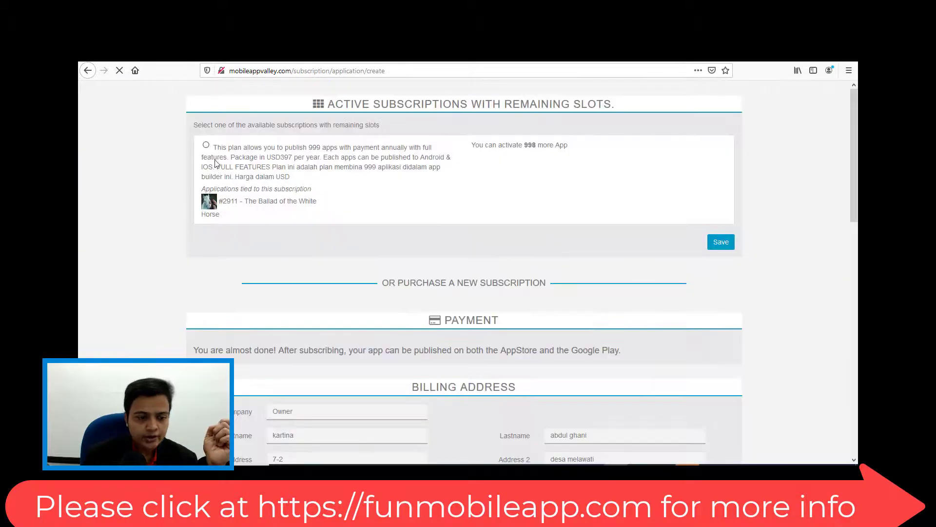
click(206, 146)
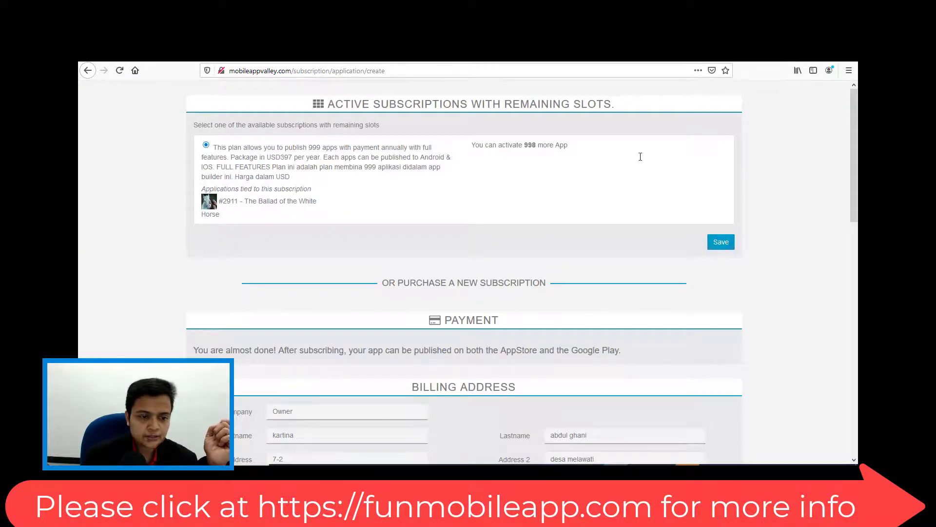
click(721, 242)
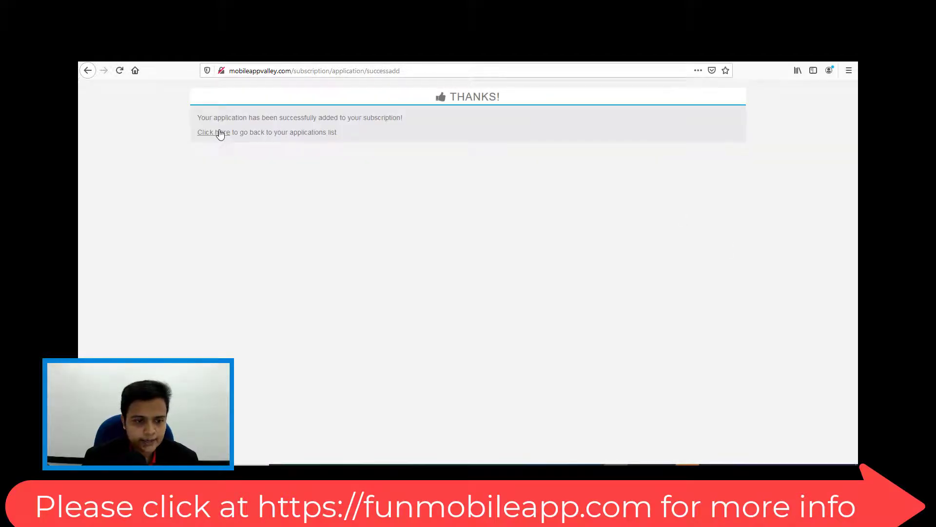
Step: In Black Beauty's Publication settings, generate the version 1.0 Android APK and start downloading the finished build
click(219, 139)
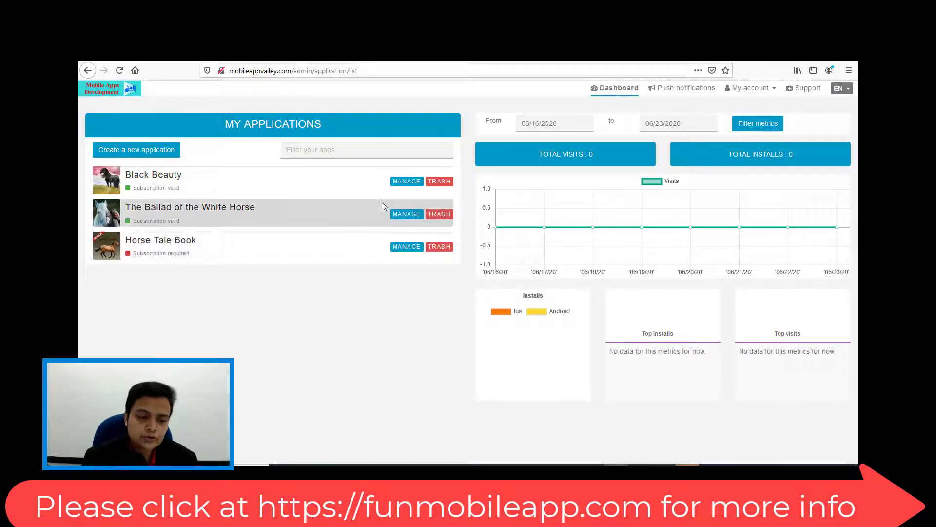
click(410, 182)
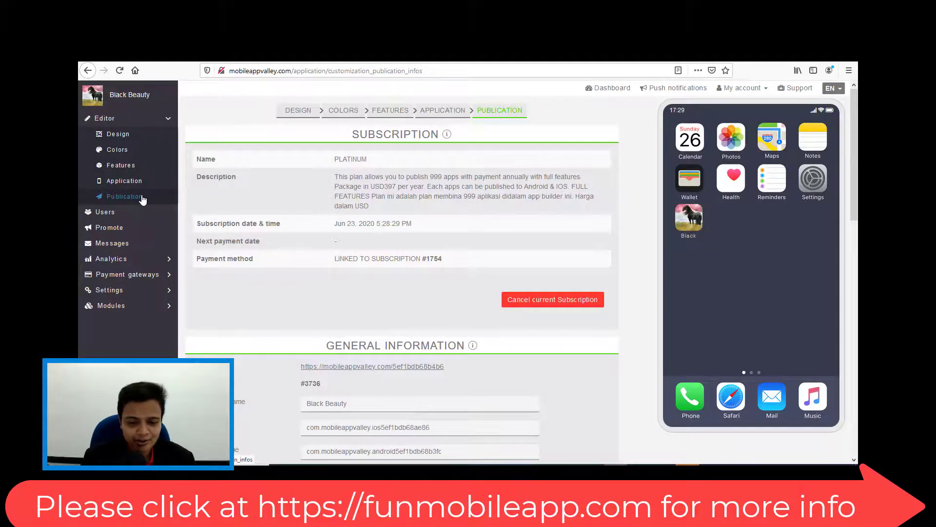
scroll(399, 204, down, 3)
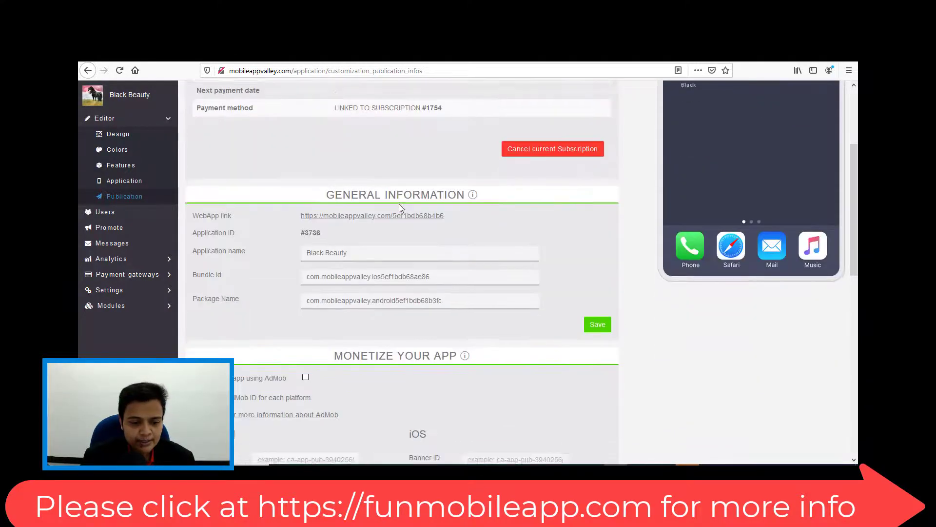
scroll(399, 207, down, 8)
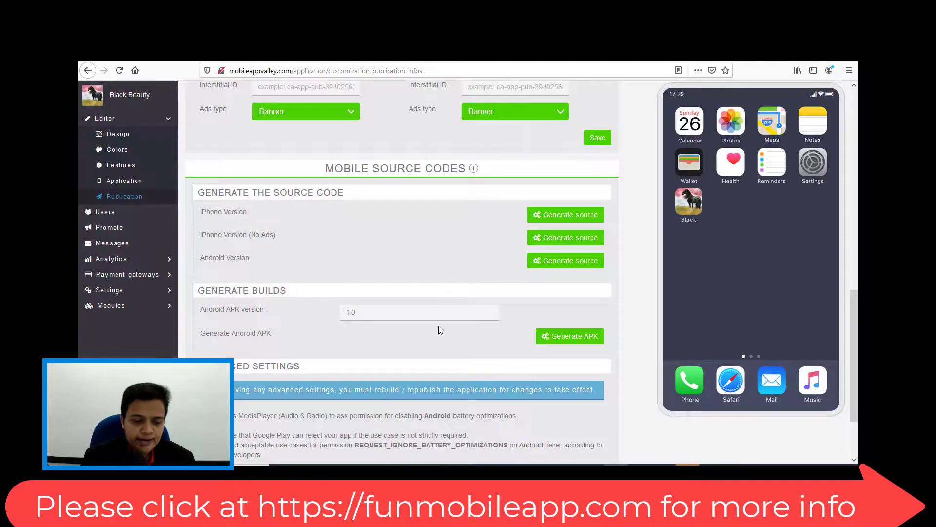
scroll(438, 324, down, 1)
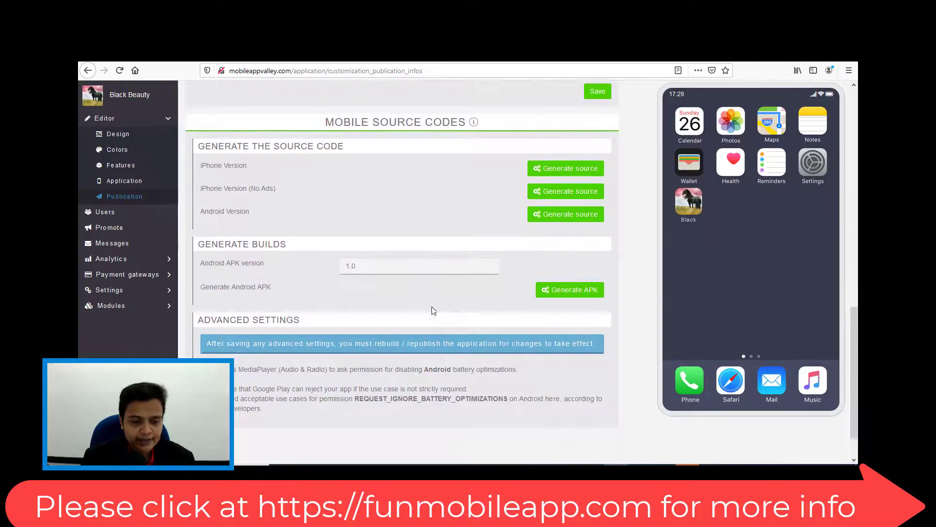
click(581, 288)
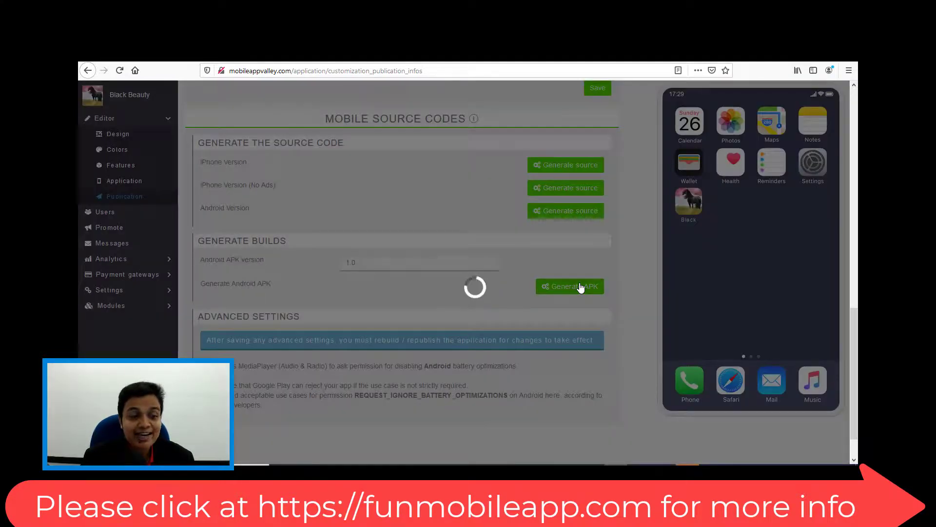
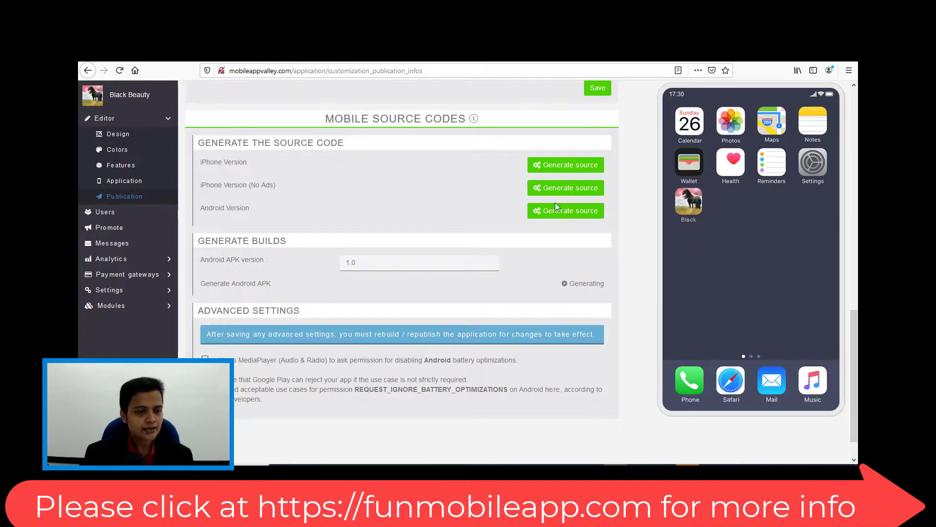
click(120, 71)
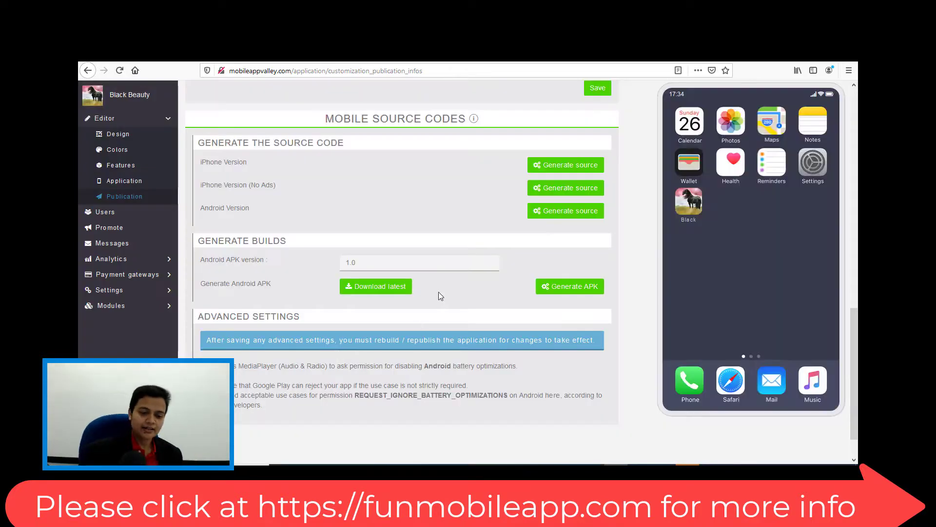
click(379, 288)
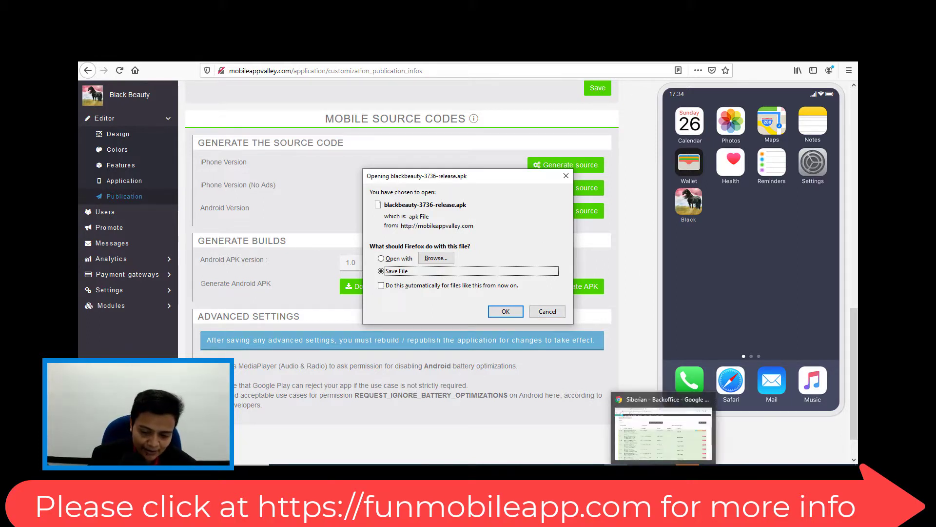
Step: Switch to the PowerPoint presentation, start the slide show from the Ebook App slide and advance to the Thank You slide
click(424, 465)
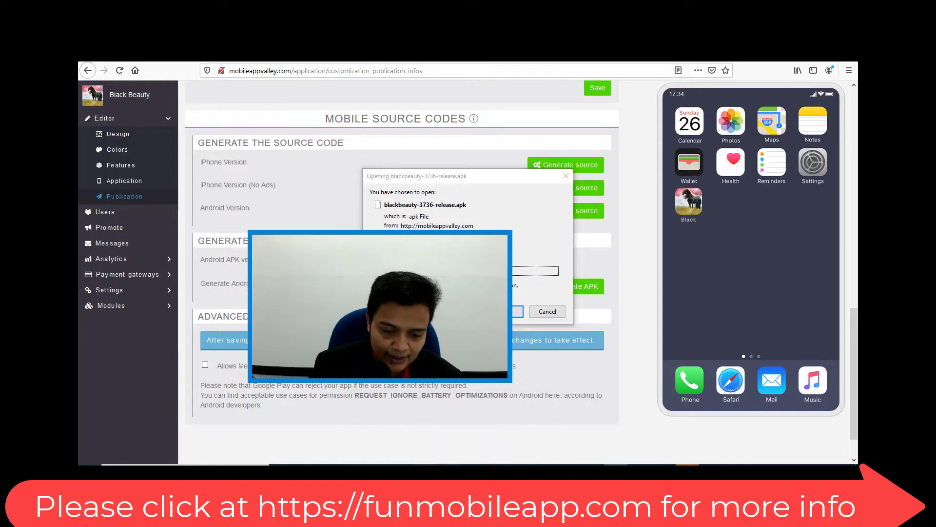
click(661, 463)
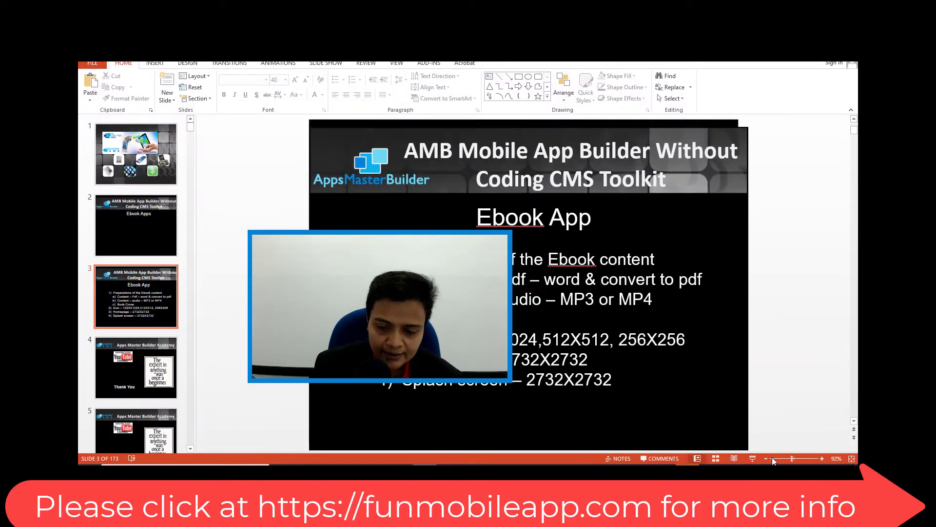
click(758, 460)
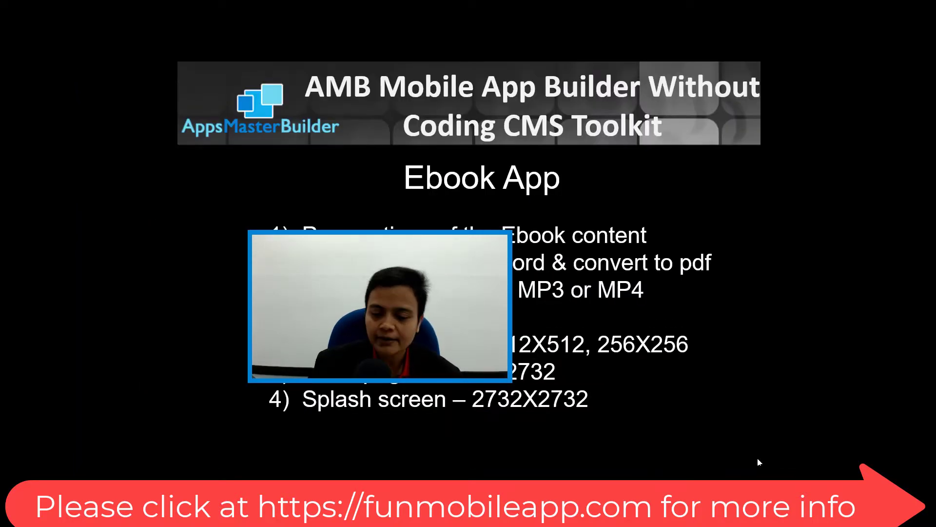
click(759, 462)
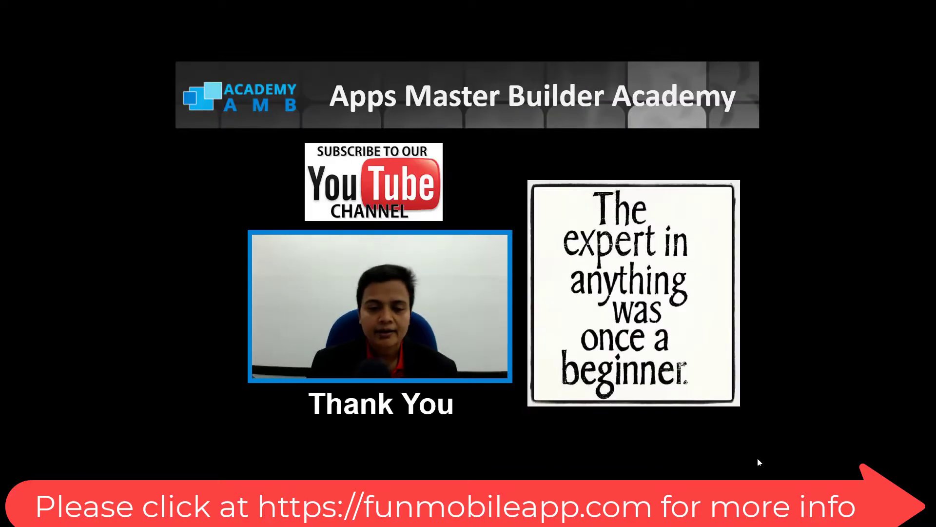